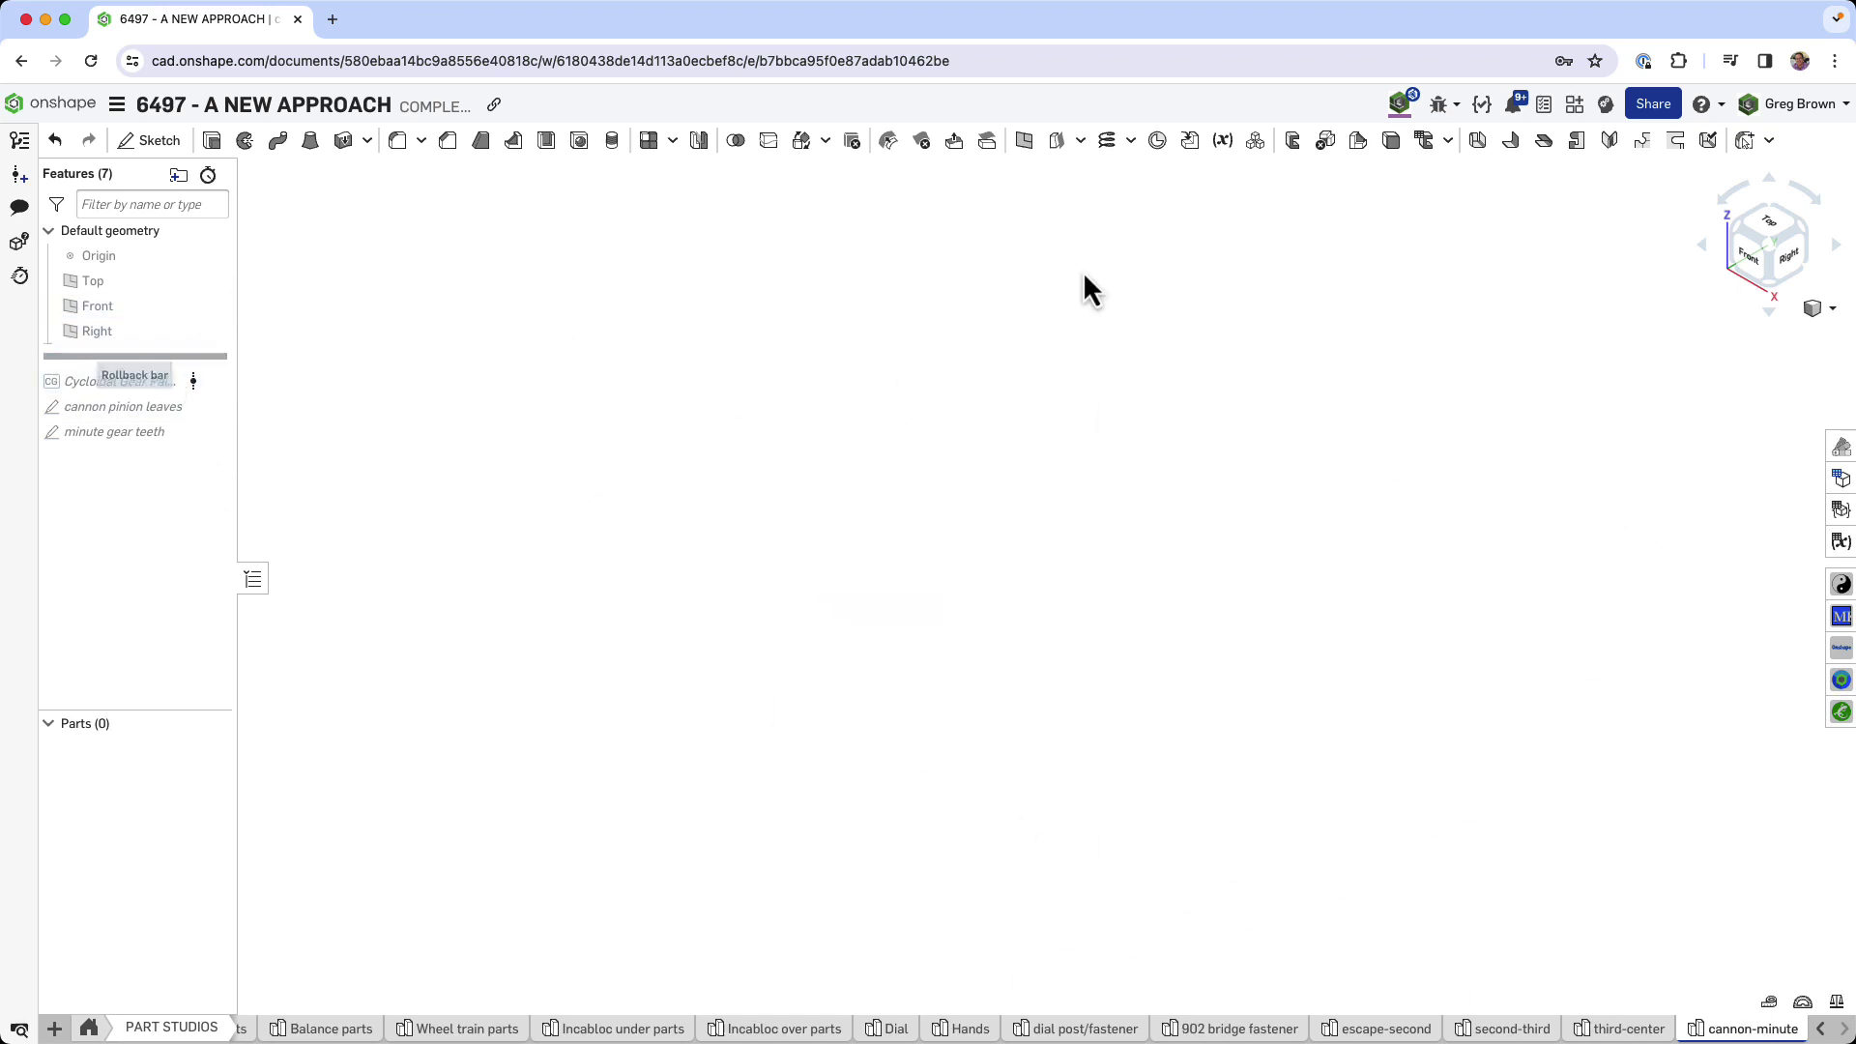
Roll the feature history forward to include the cycloidal gear pair, and widen the feature list
drag(126, 358, 132, 395)
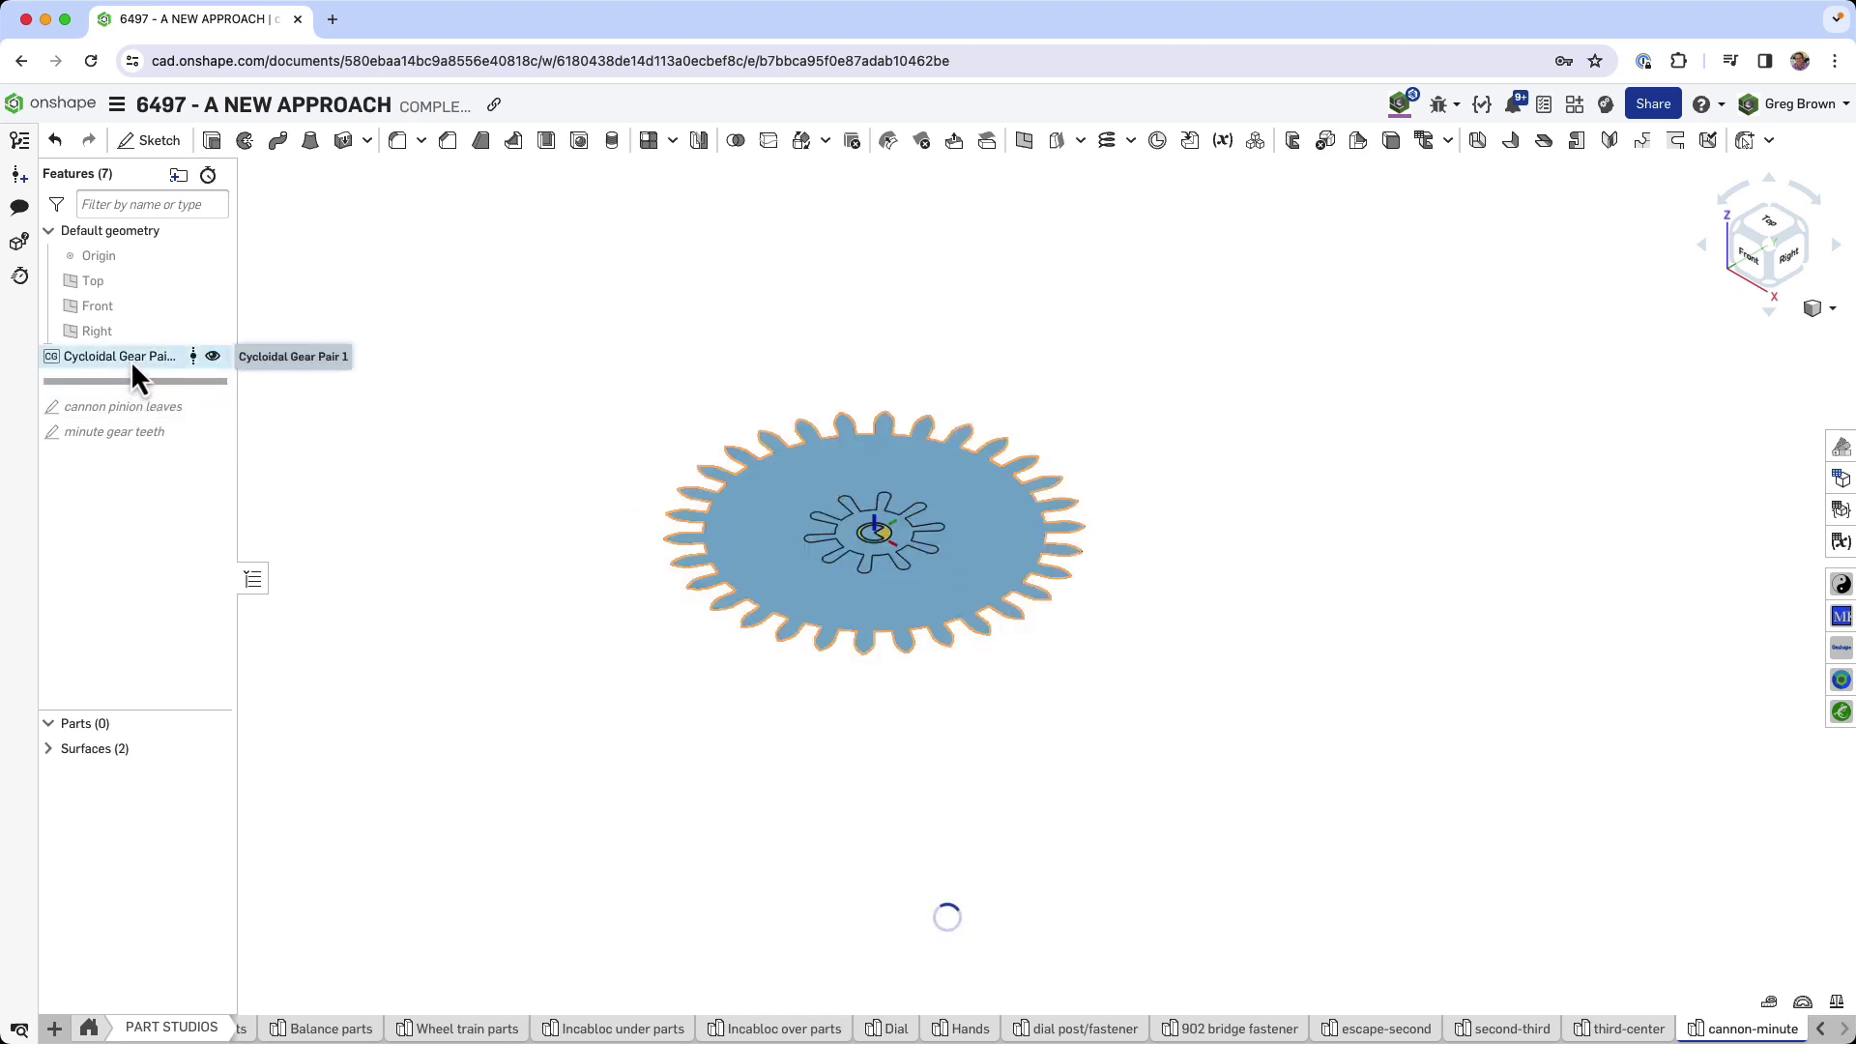
drag(238, 365, 299, 366)
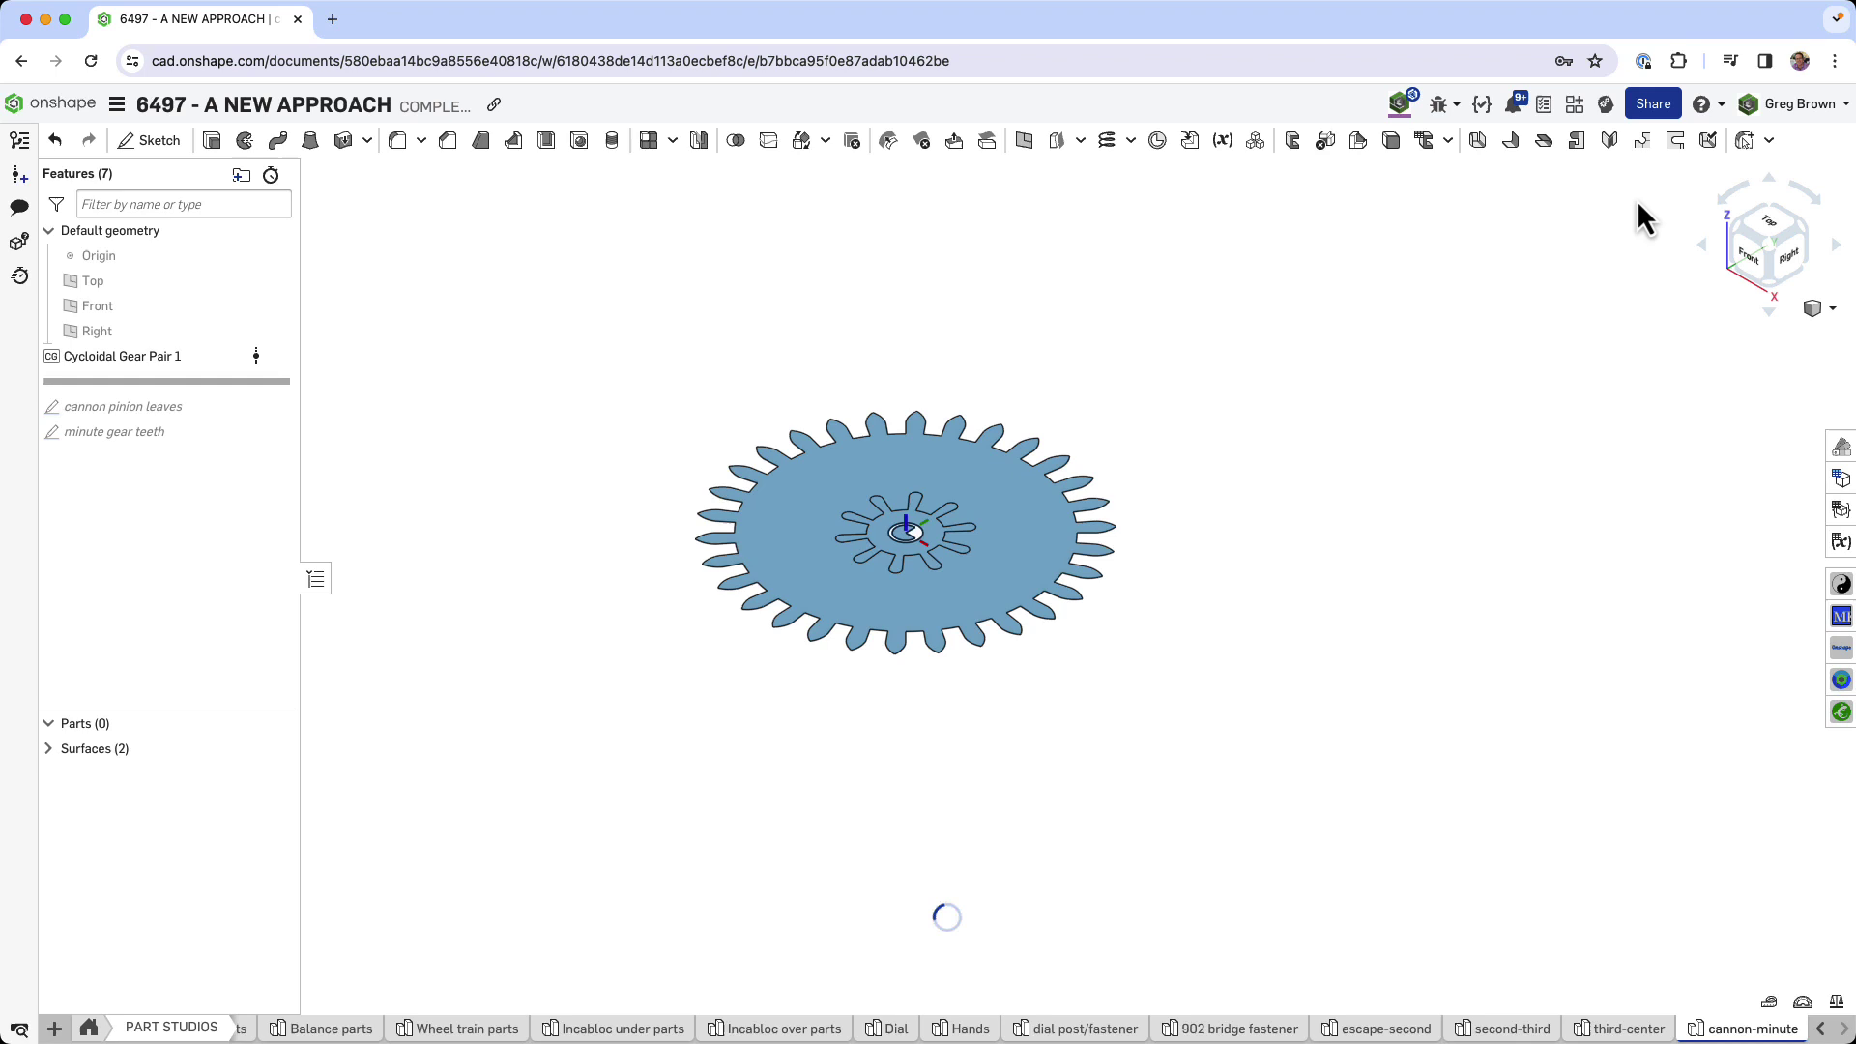
click(1770, 145)
scroll(1782, 174, down, 10)
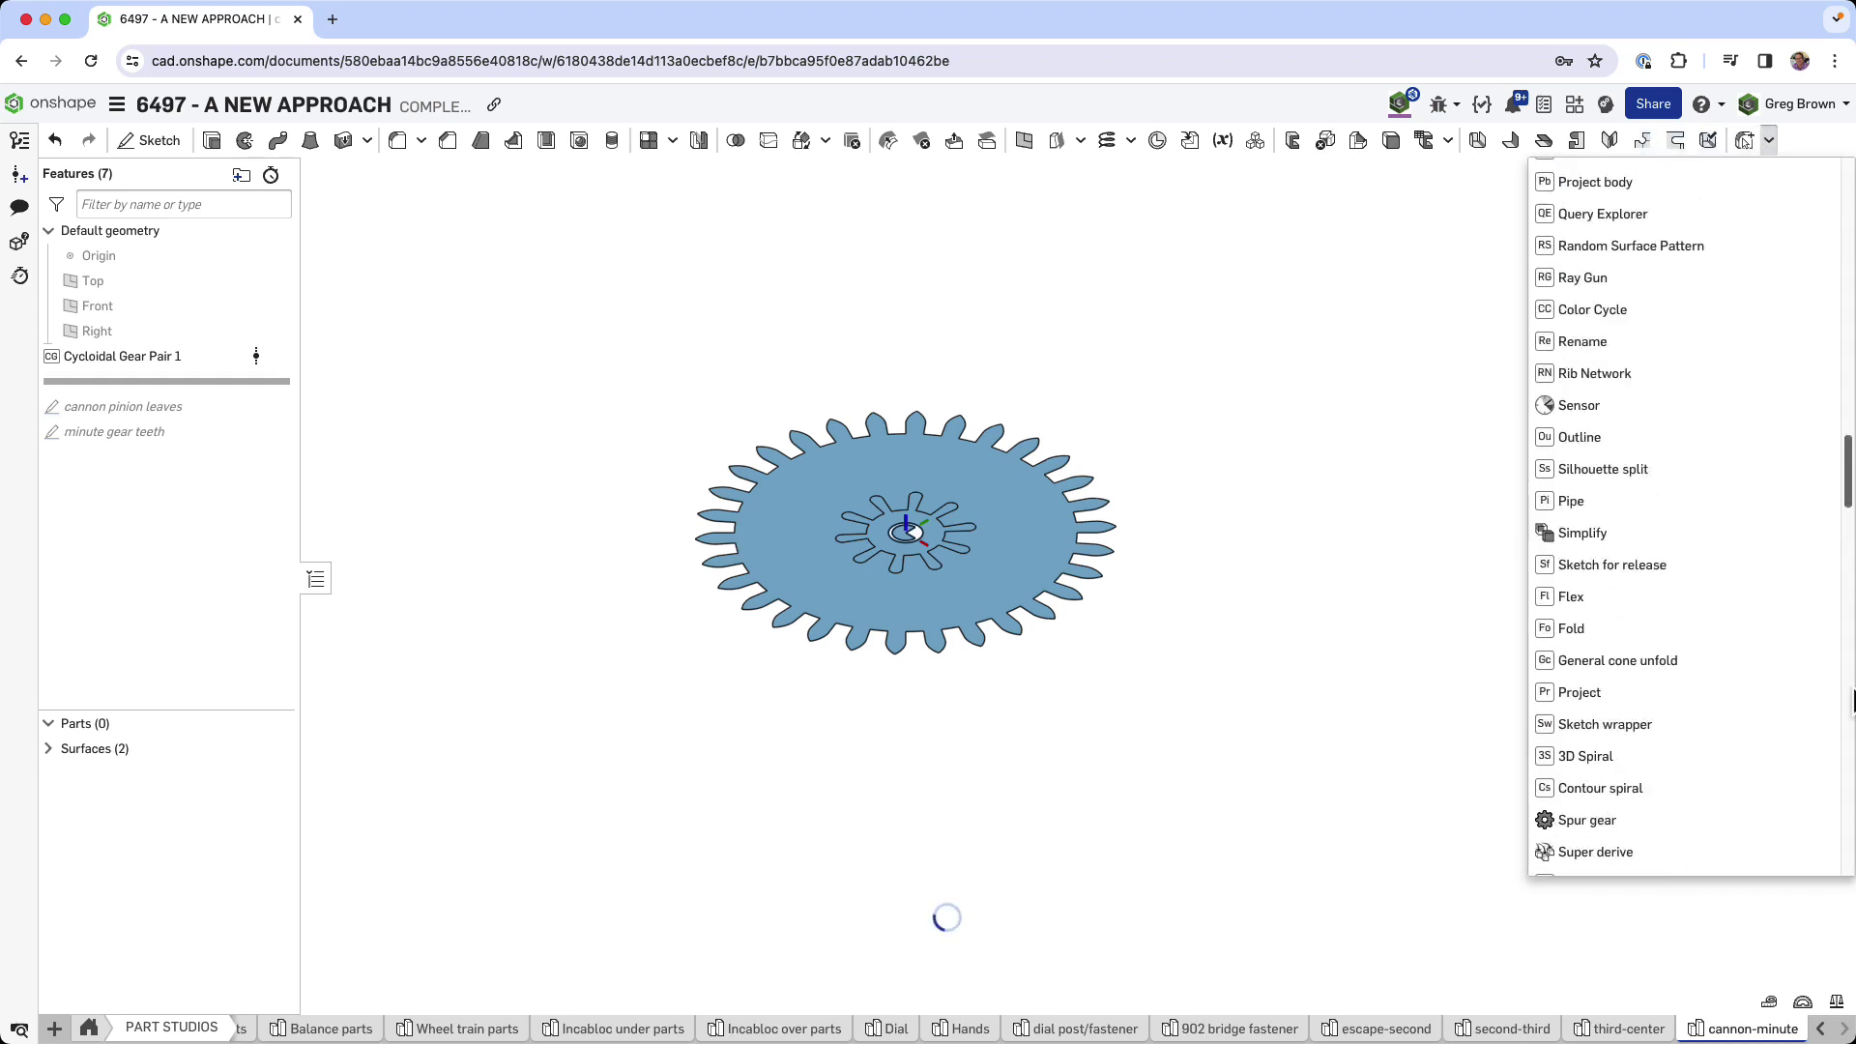
click(1296, 772)
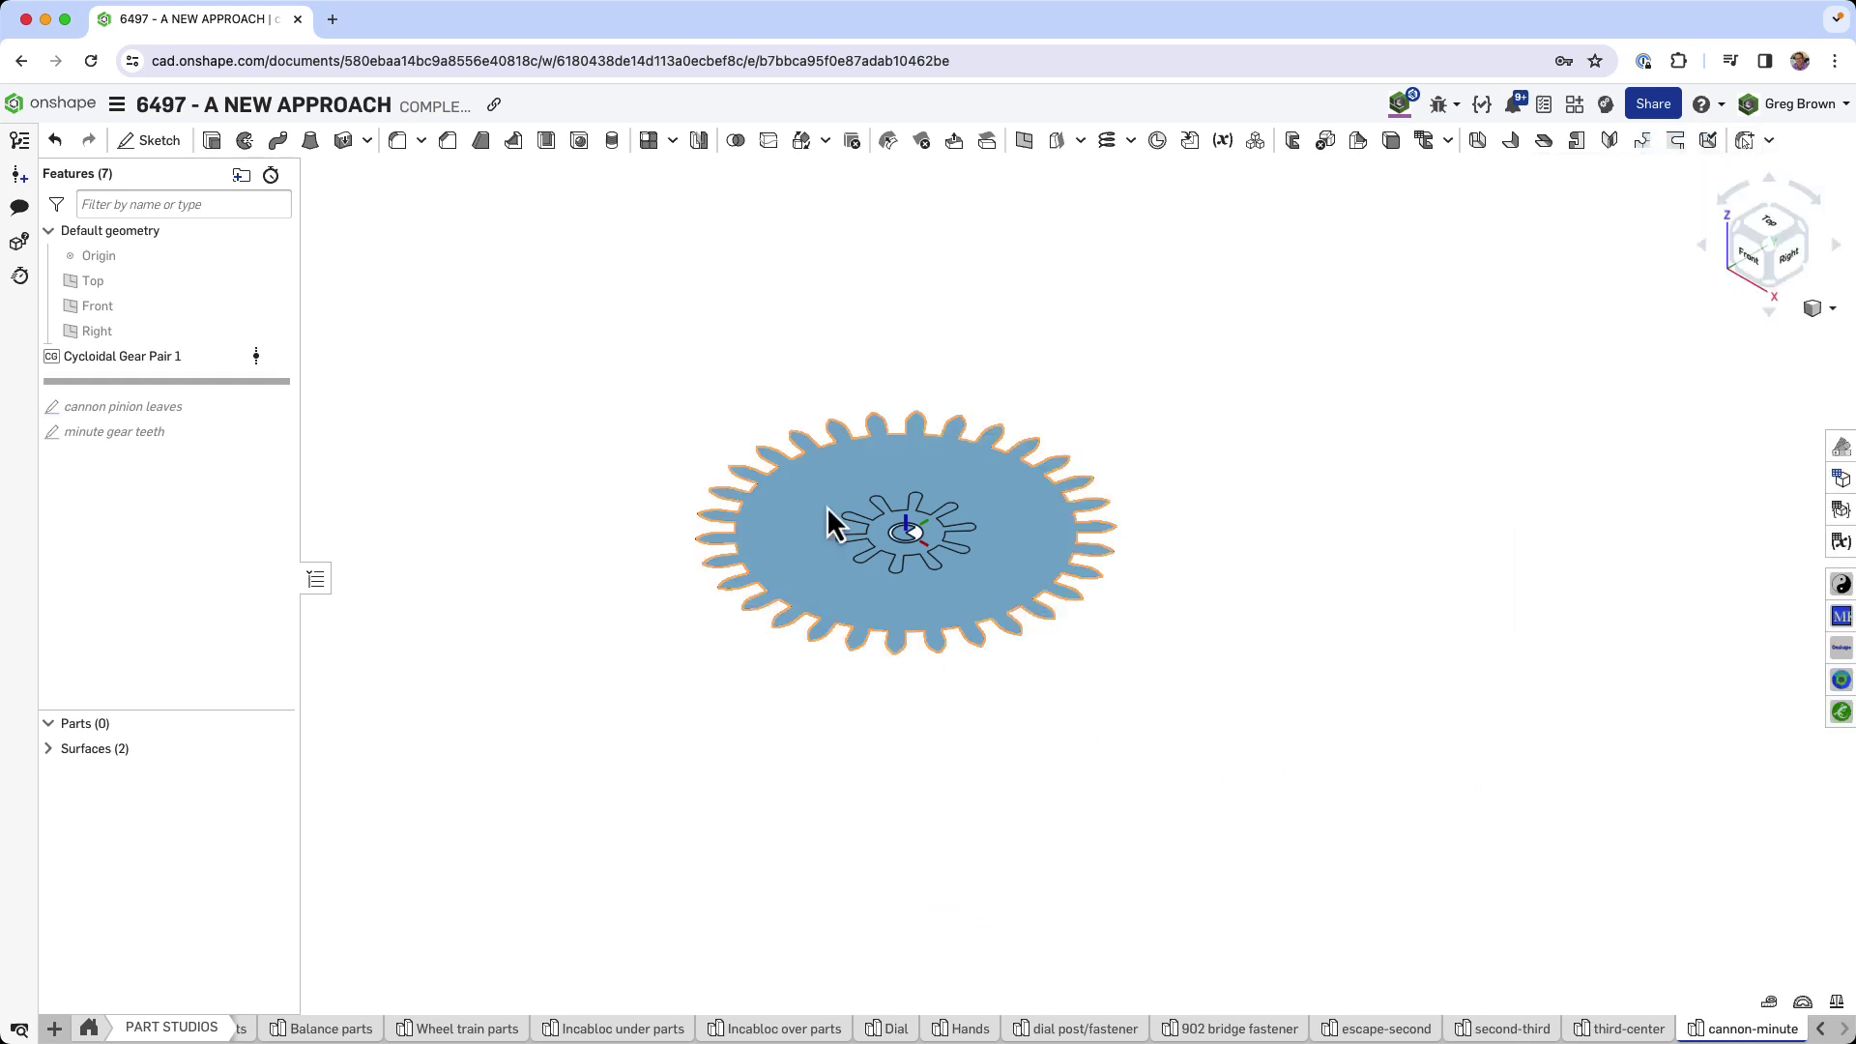
List the individual surfaces generated by the cycloidal gear pair
scroll(884, 531, up, 5)
right_drag(879, 535, 889, 578)
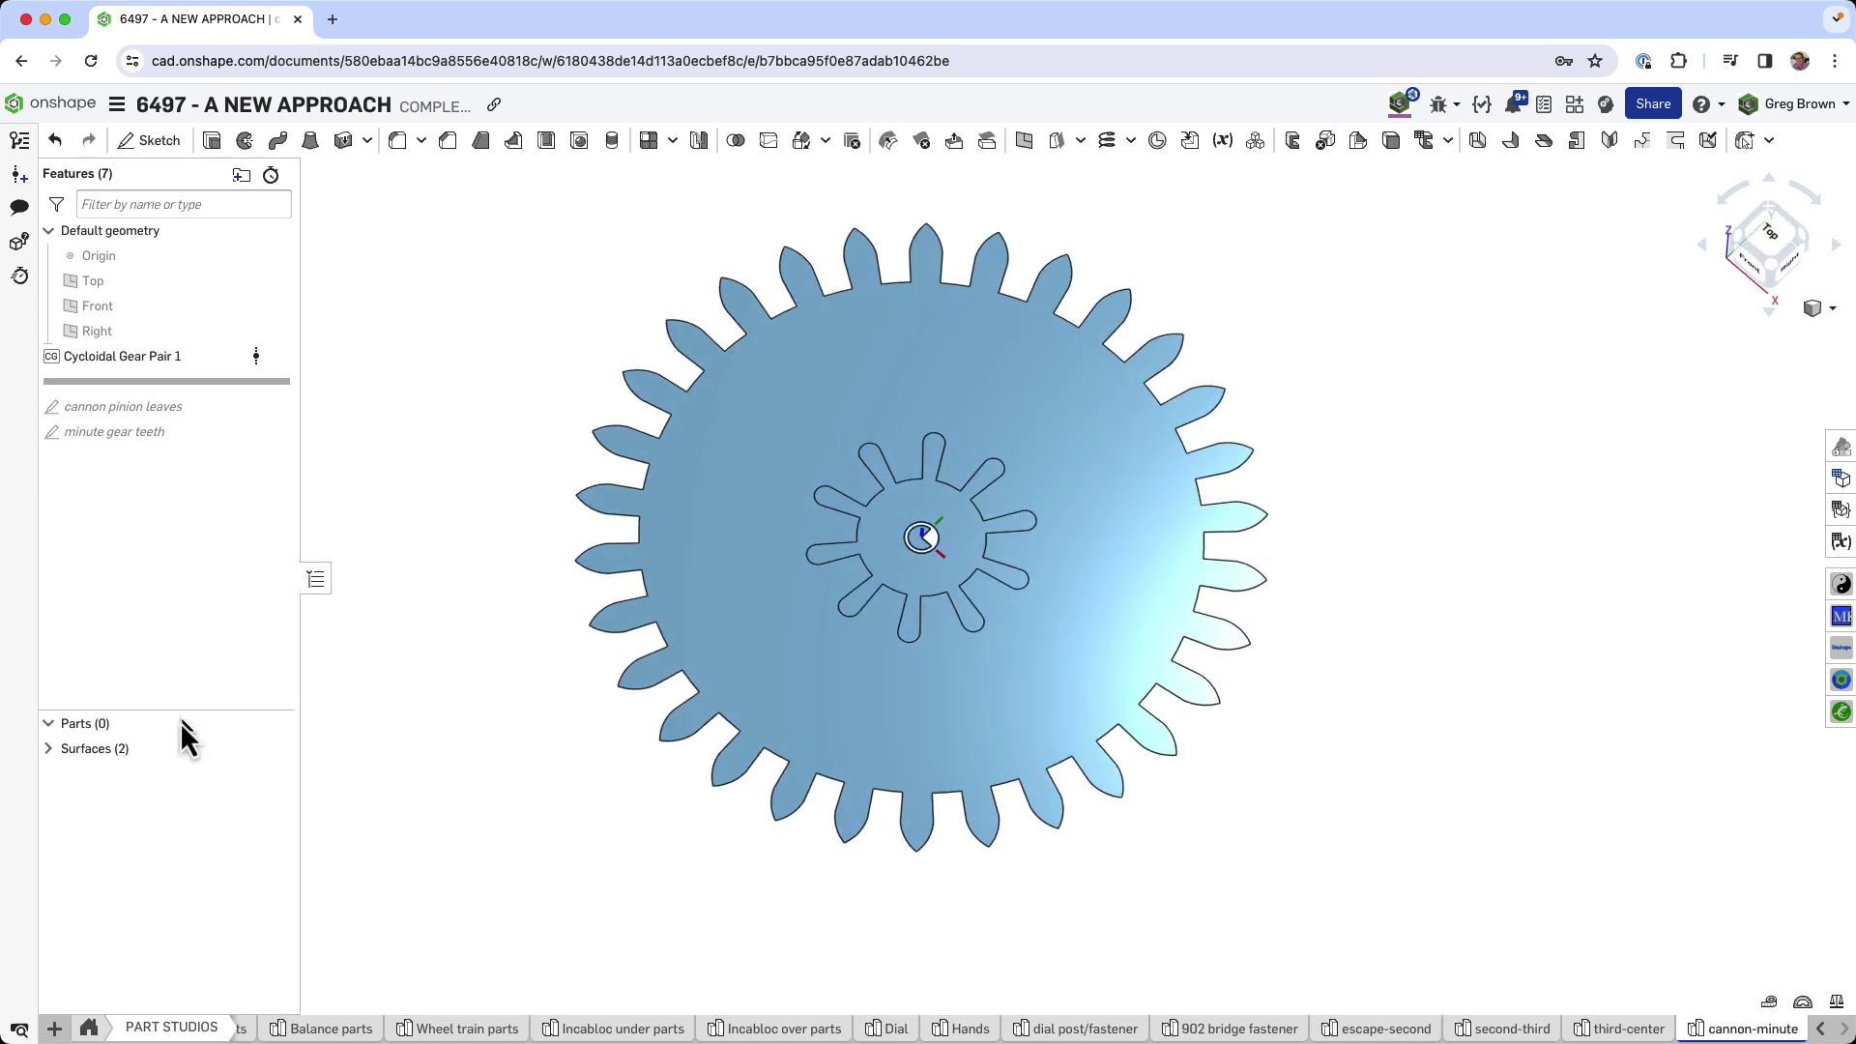
click(46, 751)
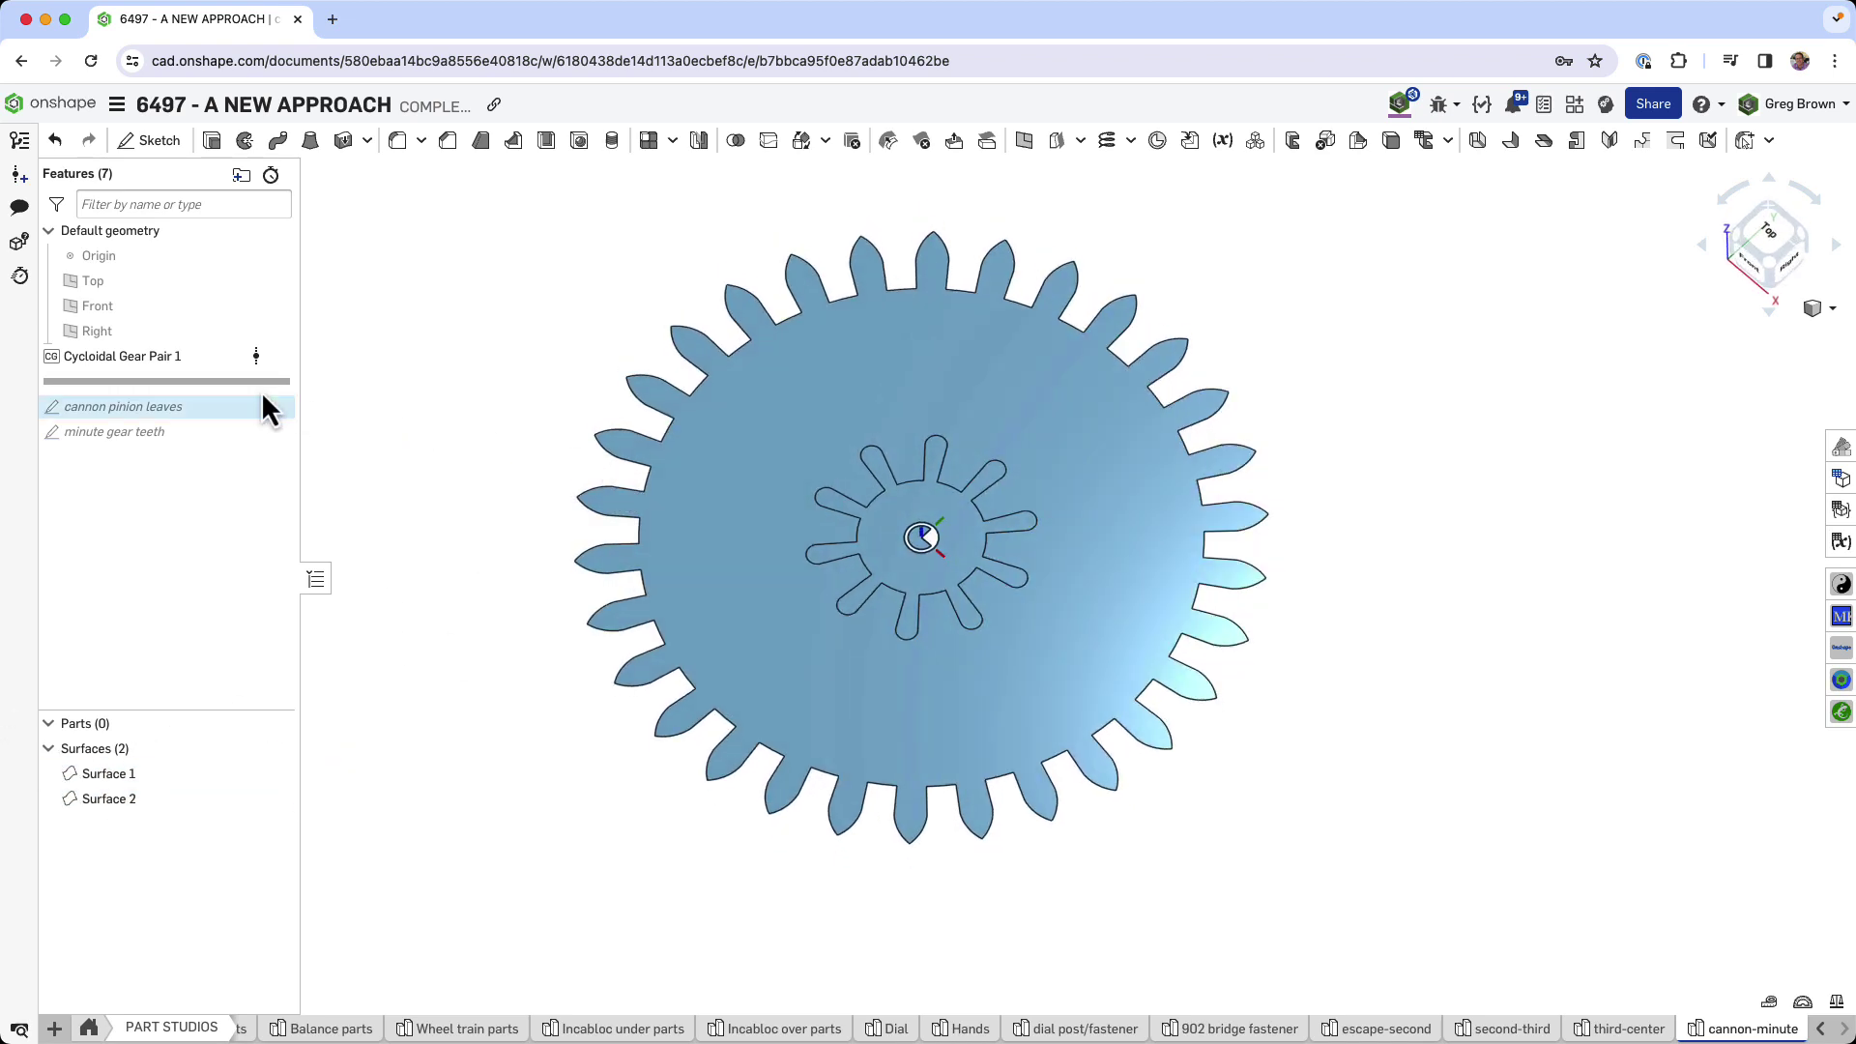
Edit the cycloidal gear pair to have 12 pinion teeth and 36 wheel teeth
right_click(194, 360)
click(225, 397)
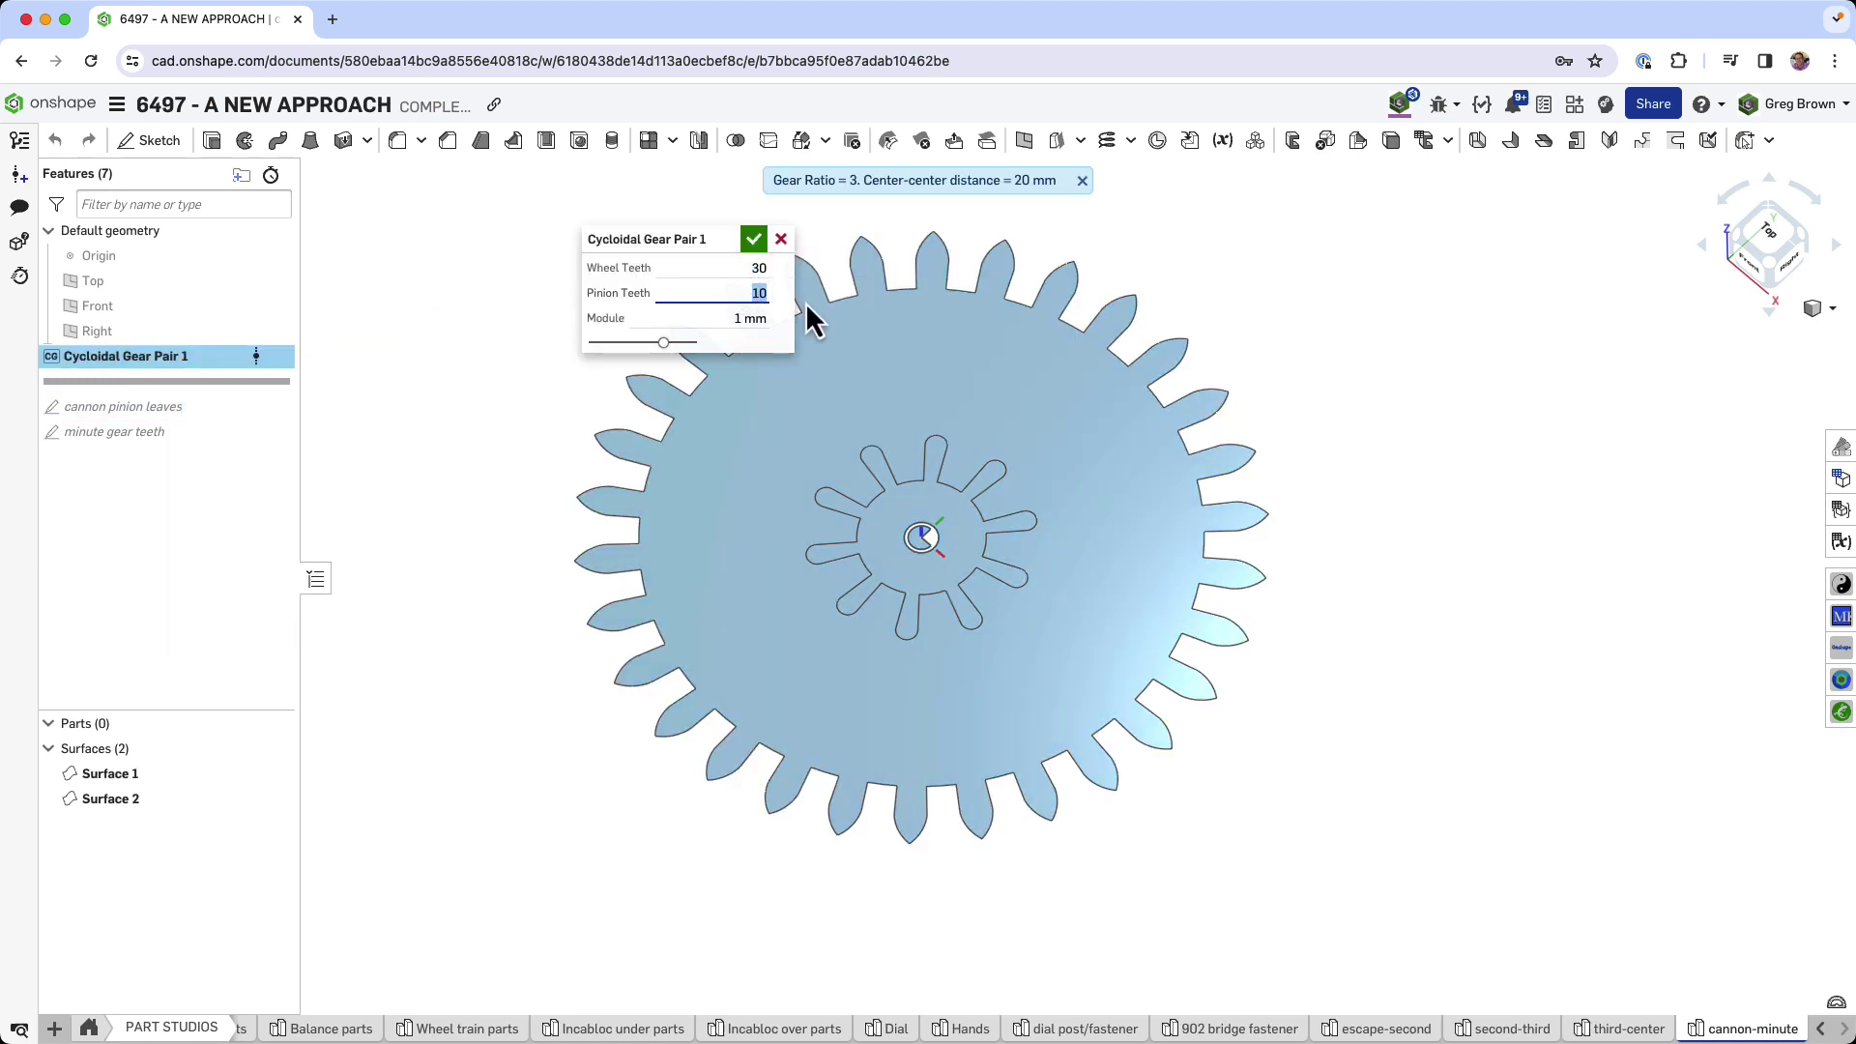
text(12)
click(762, 268)
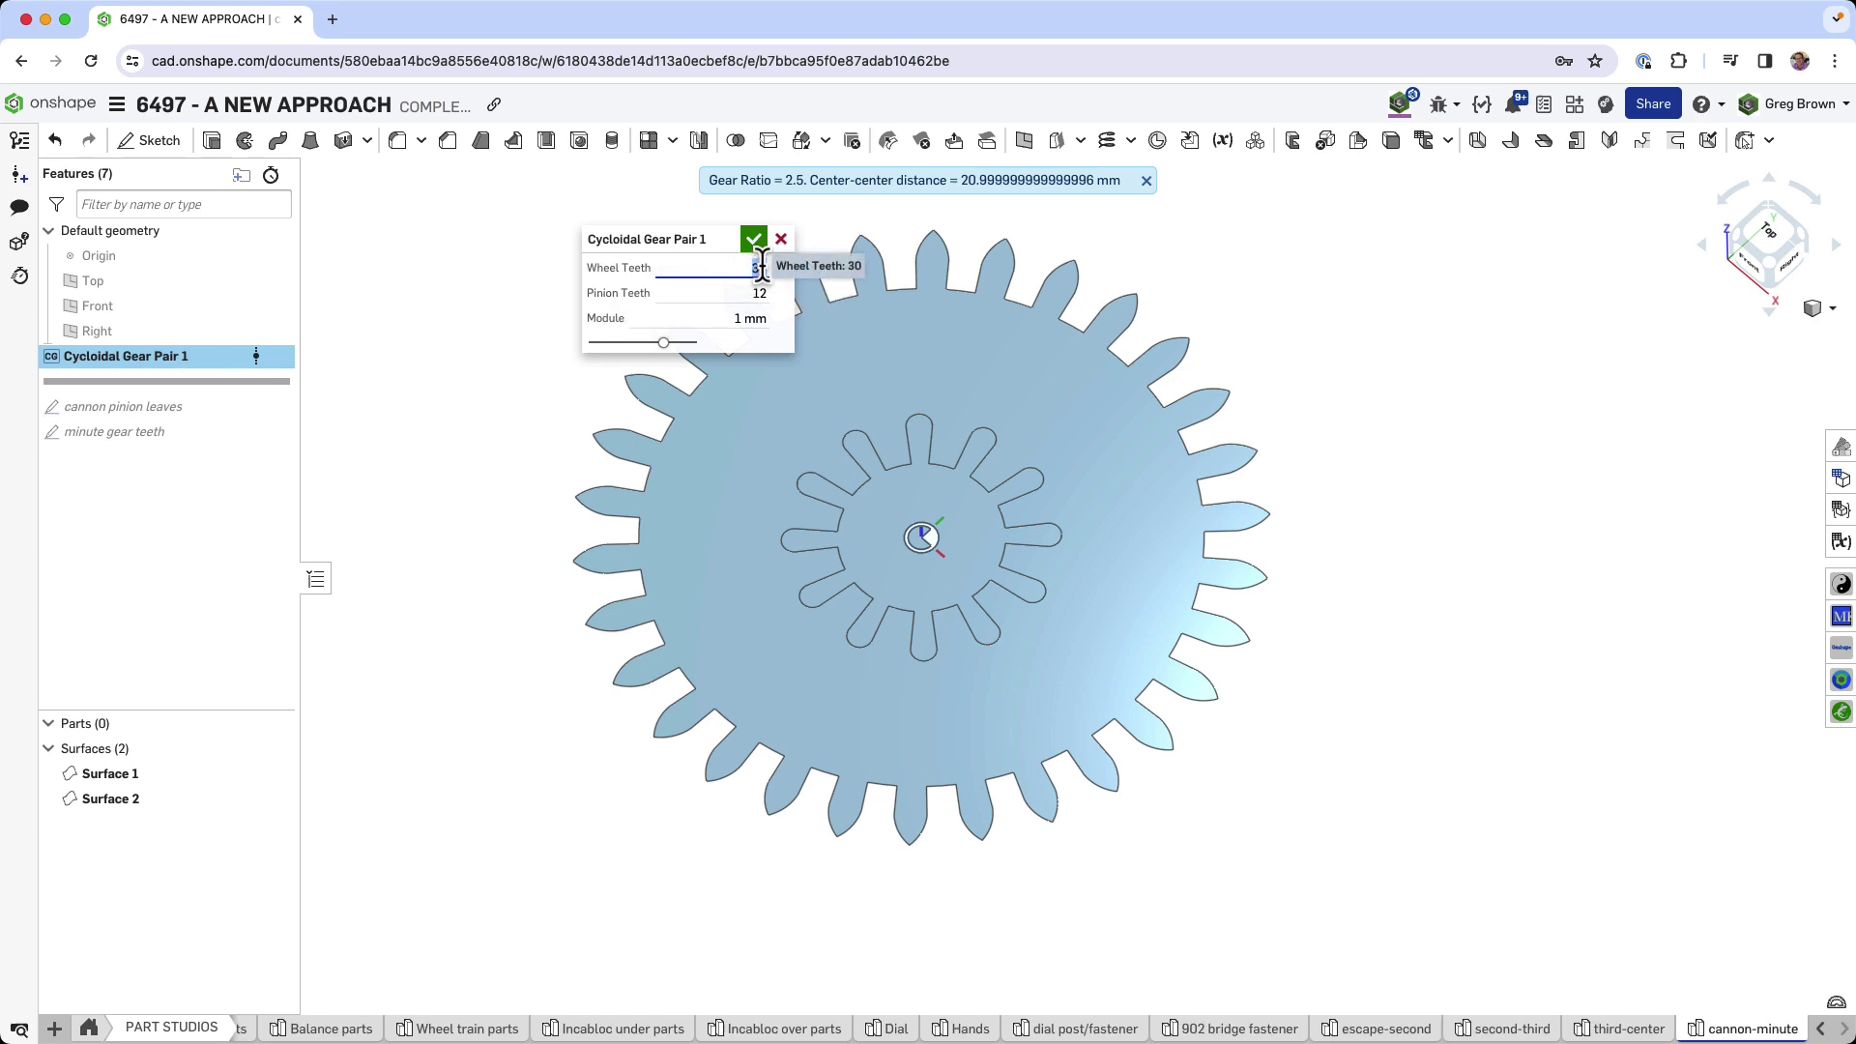
text(36)
key(Return)
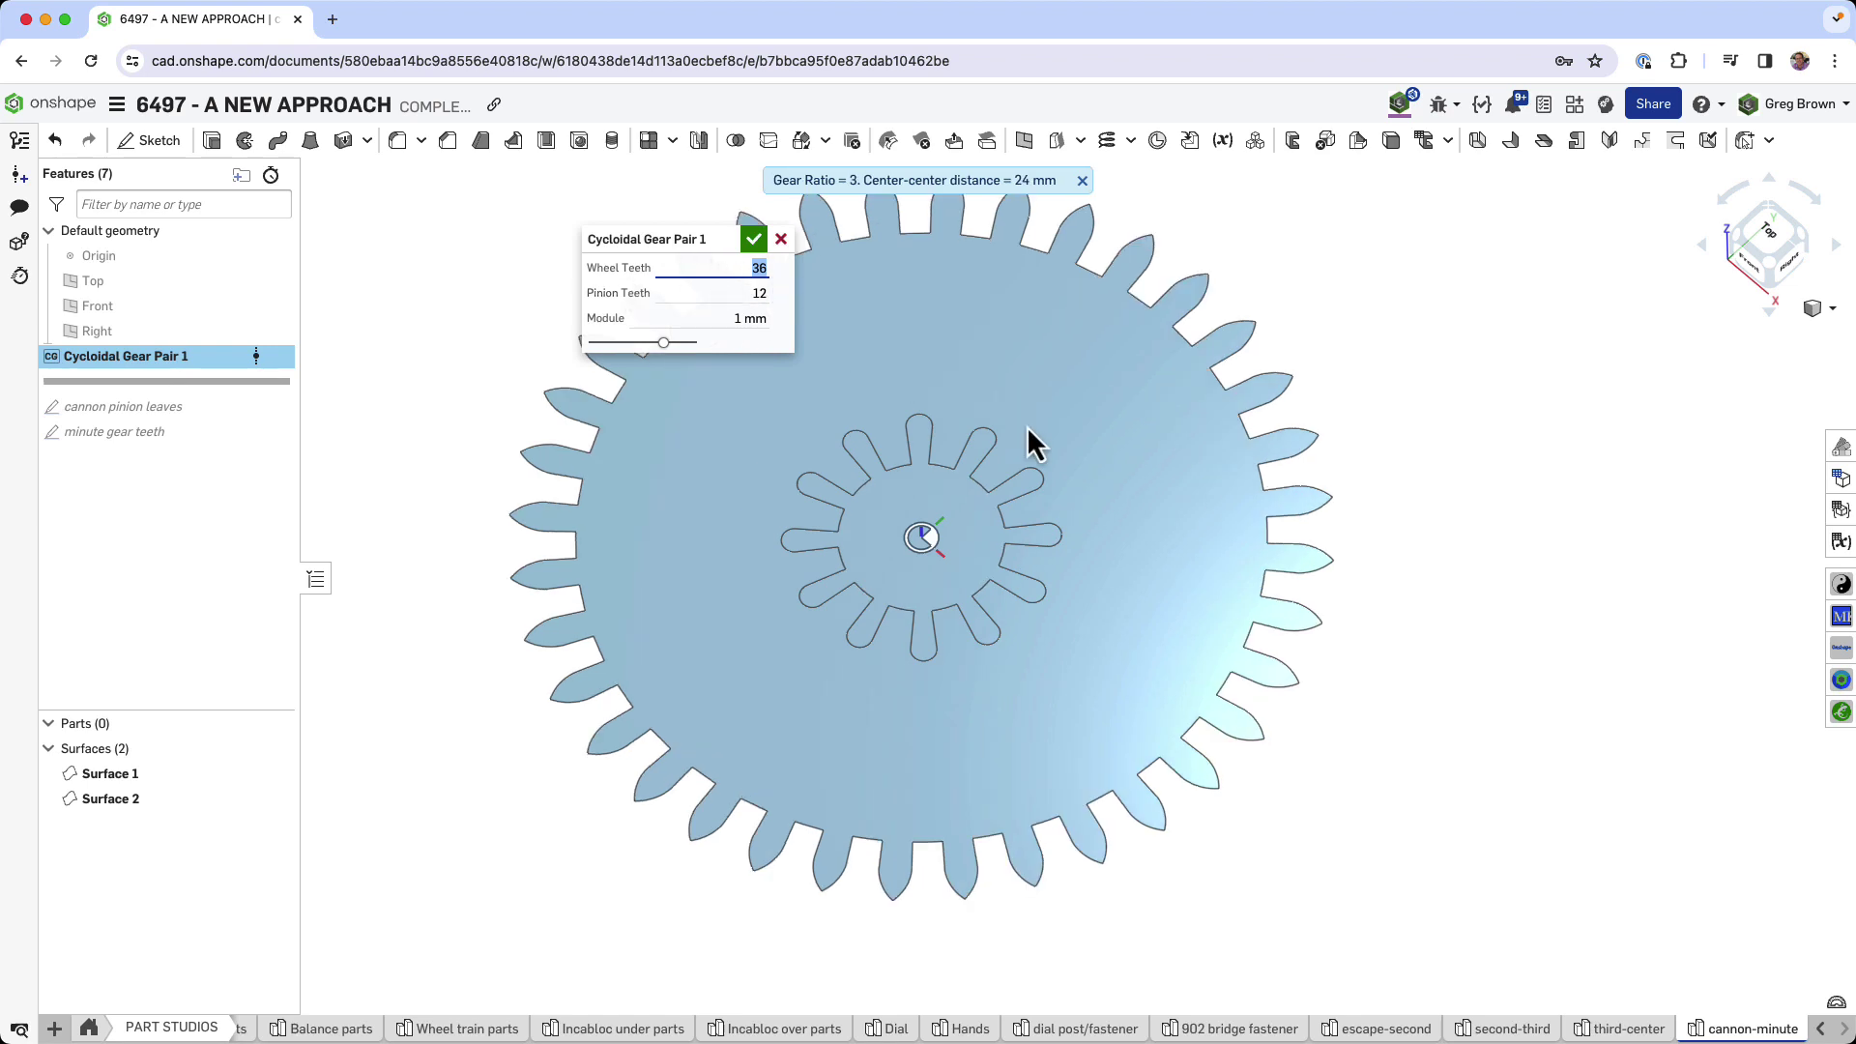
Try pinion tooth counts of 9 and 10 to compare the leaf shapes, and return the count to 12
click(759, 292)
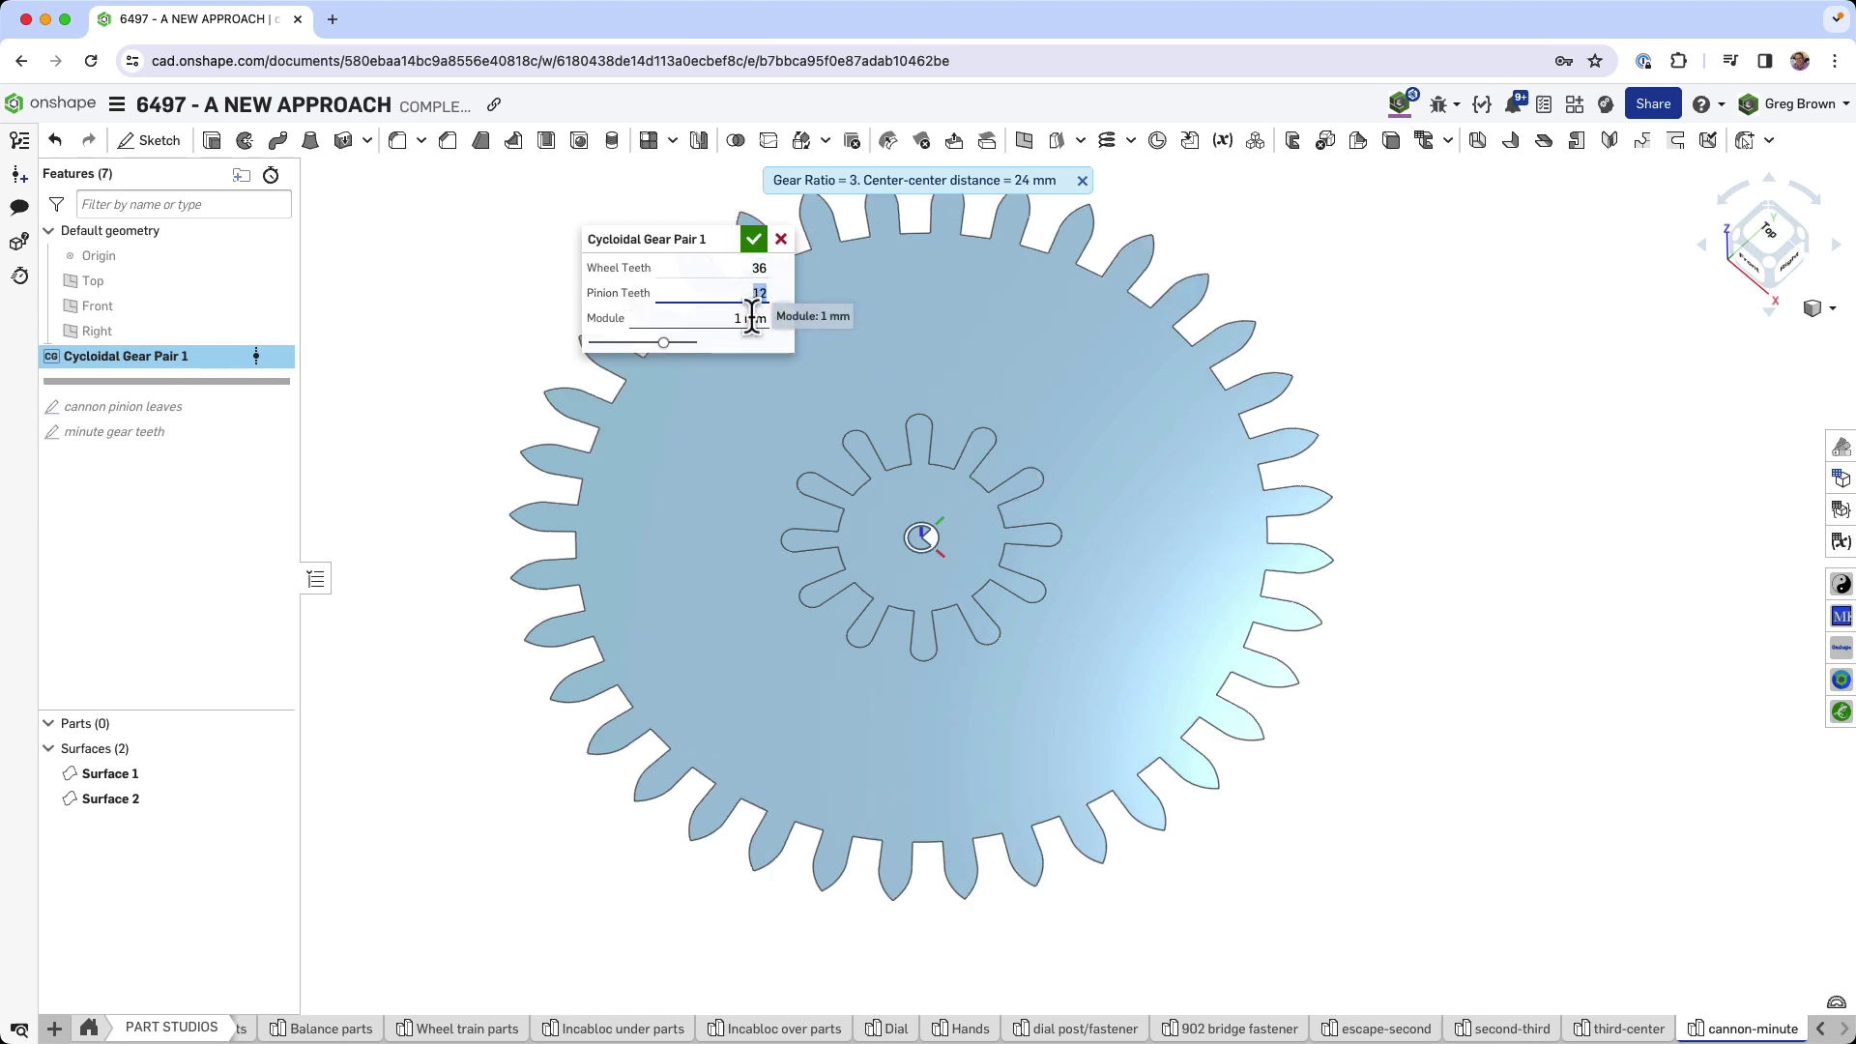
key(Down)
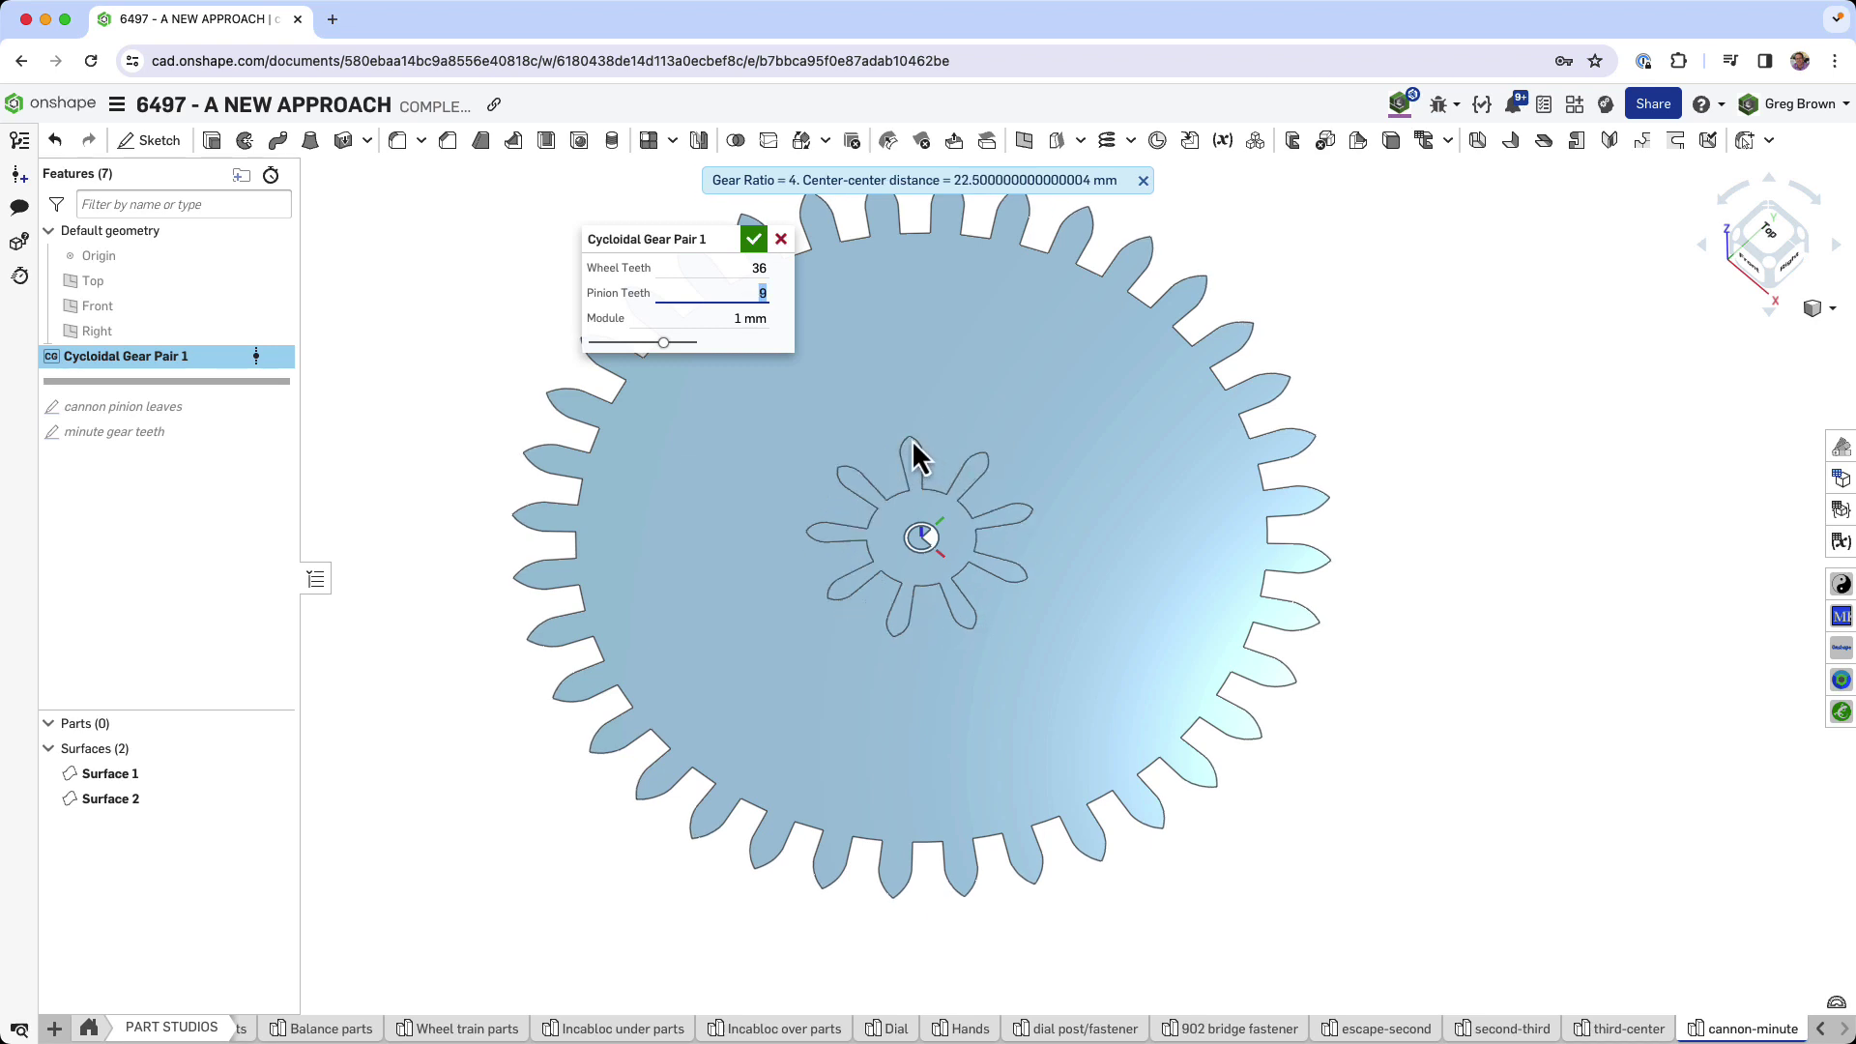
right_drag(956, 458, 968, 532)
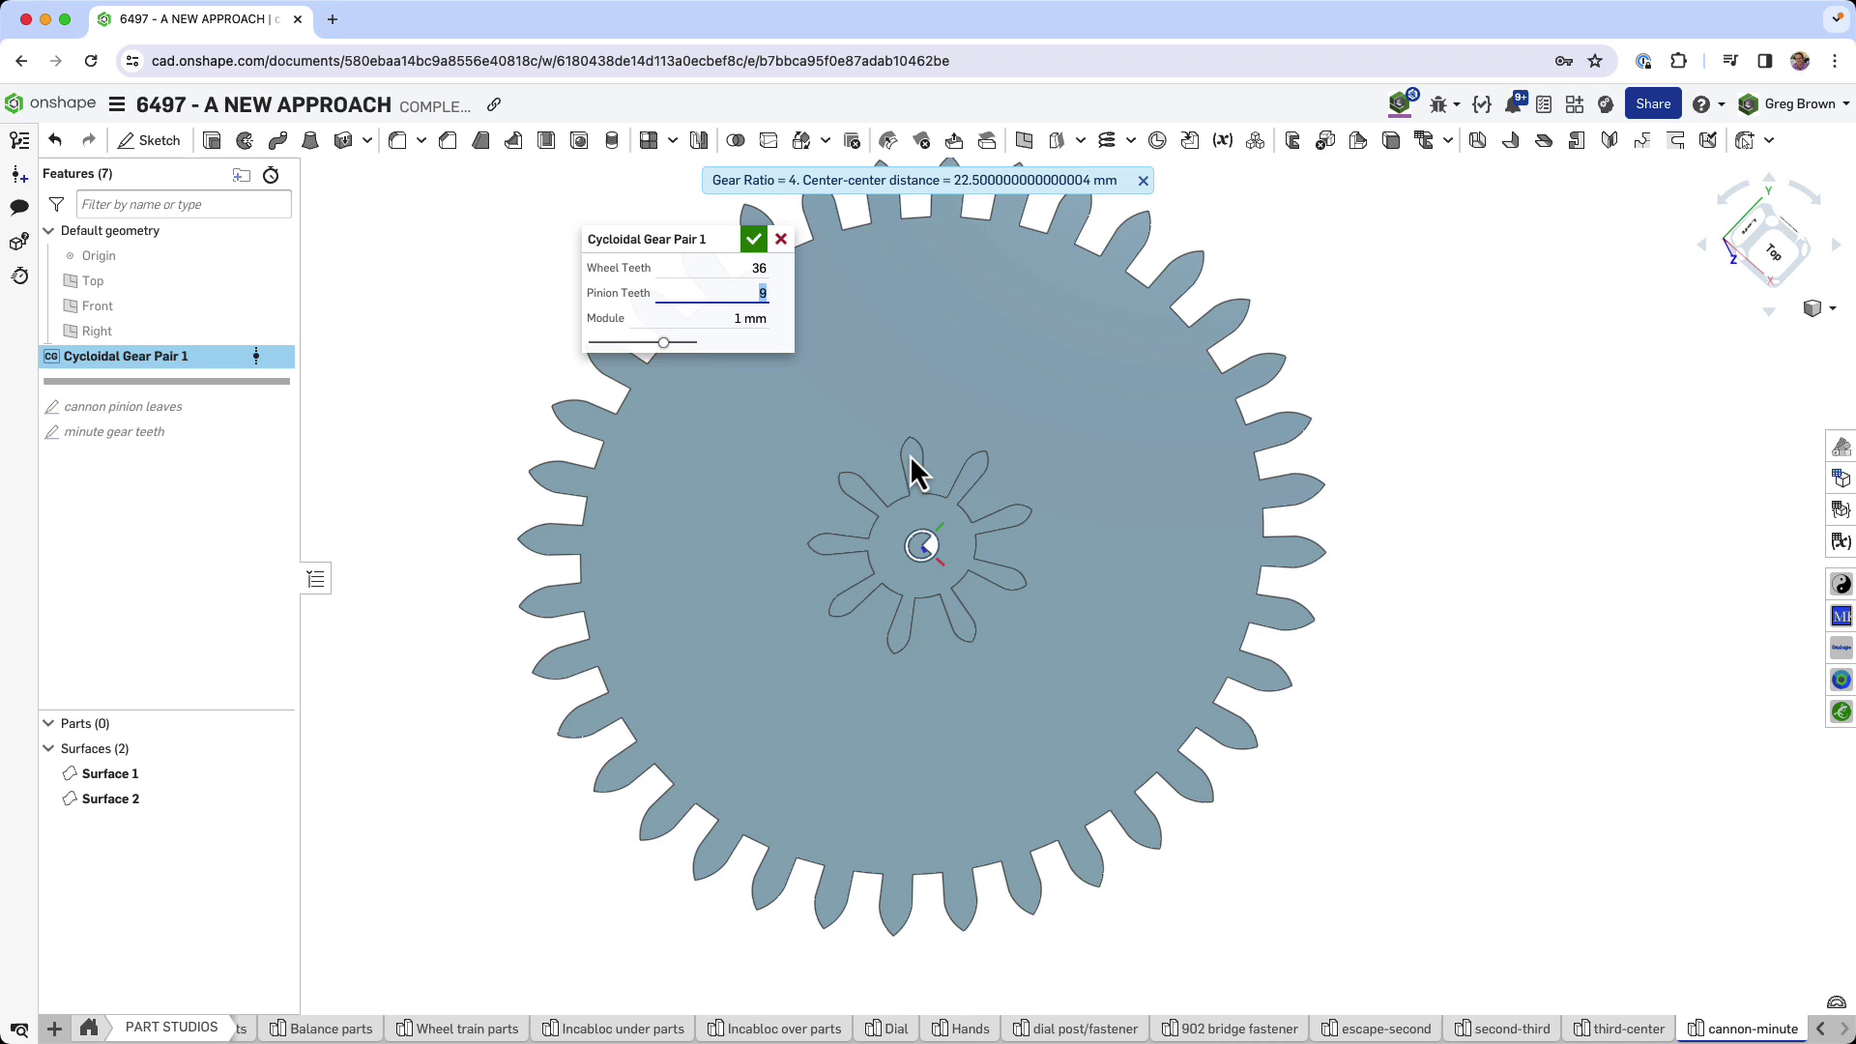
key(Up)
key(Down)
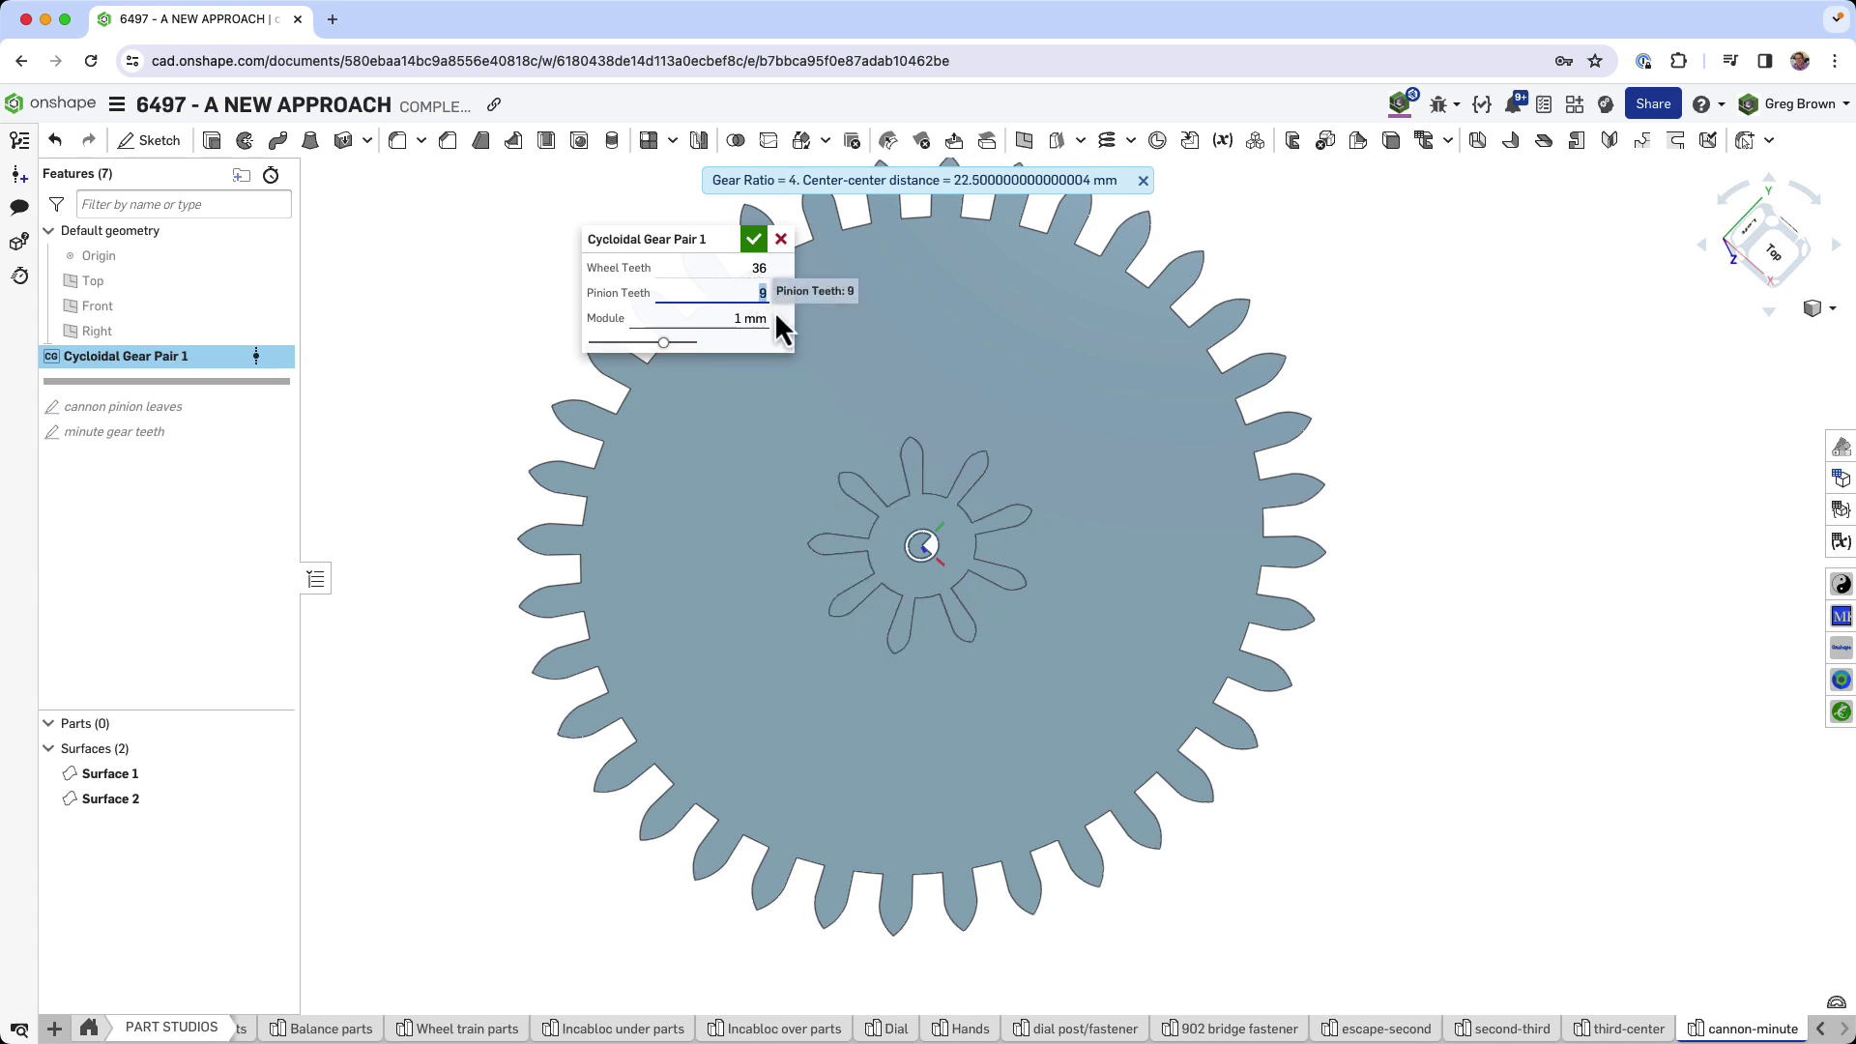
key(Up)
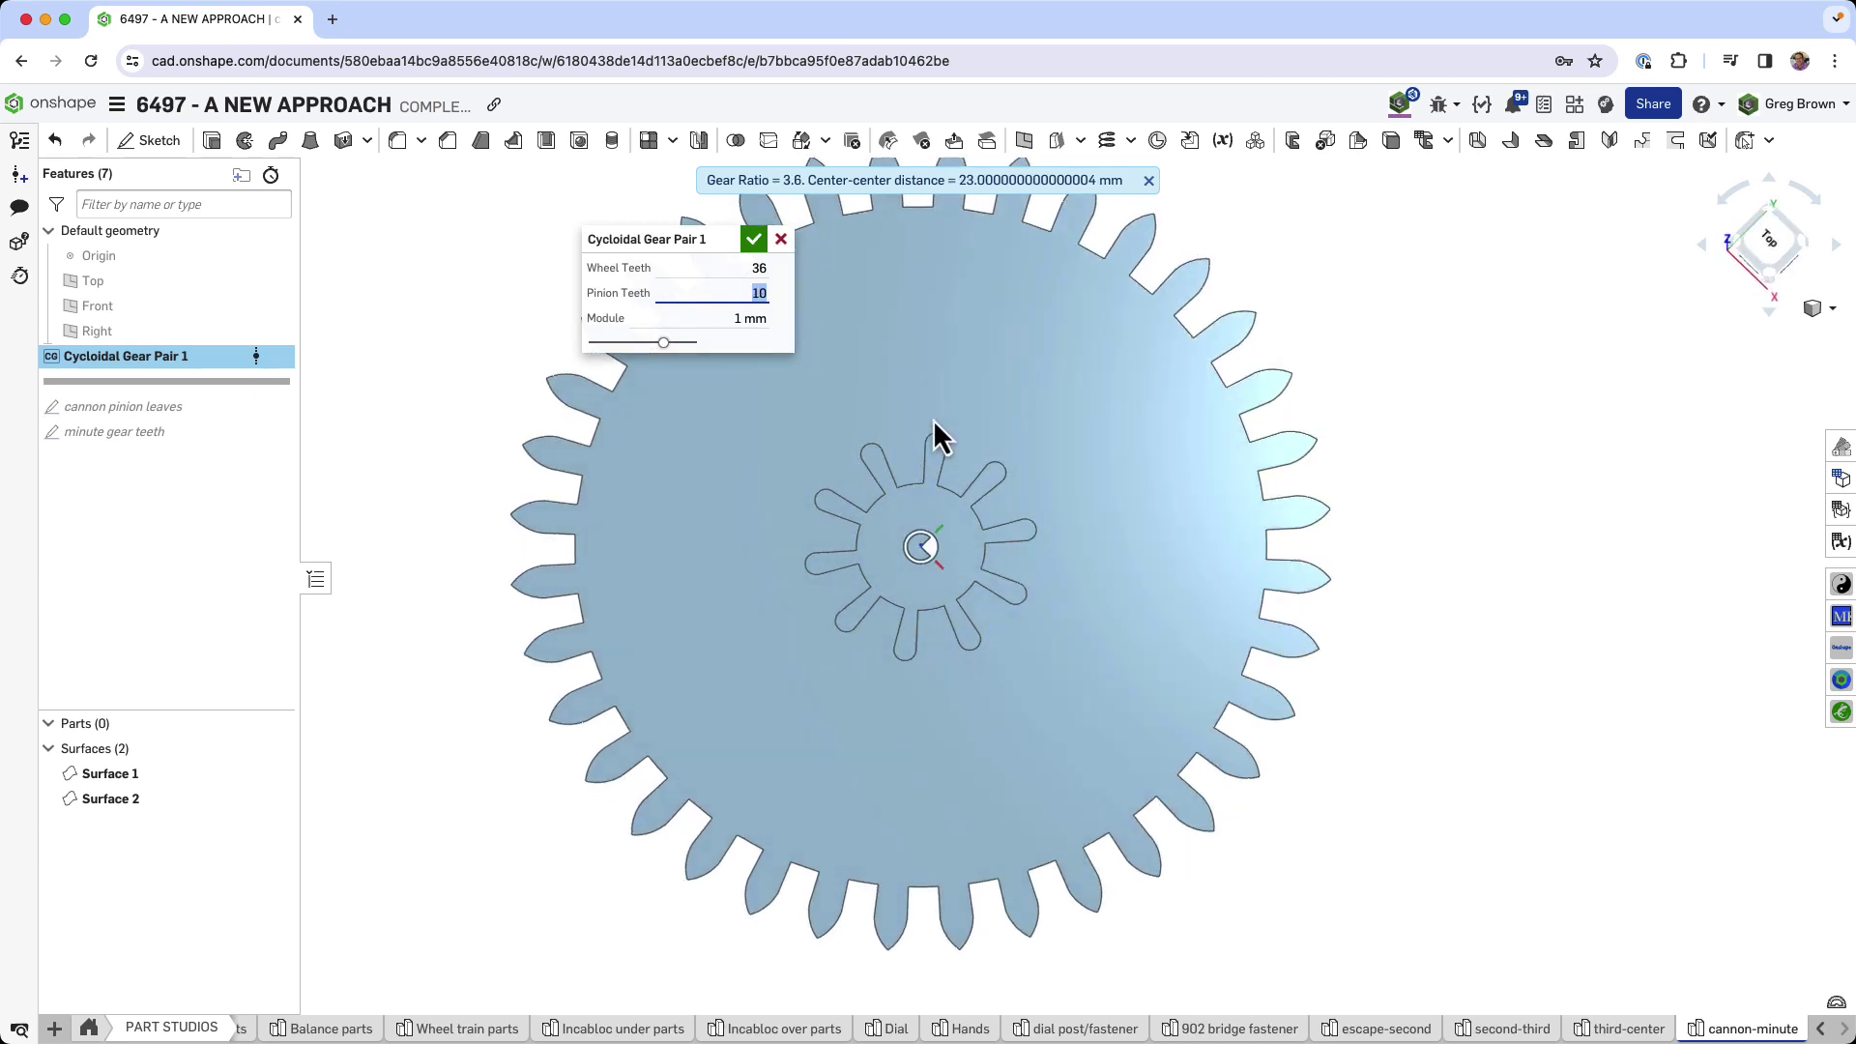
key(Up)
key(Up)
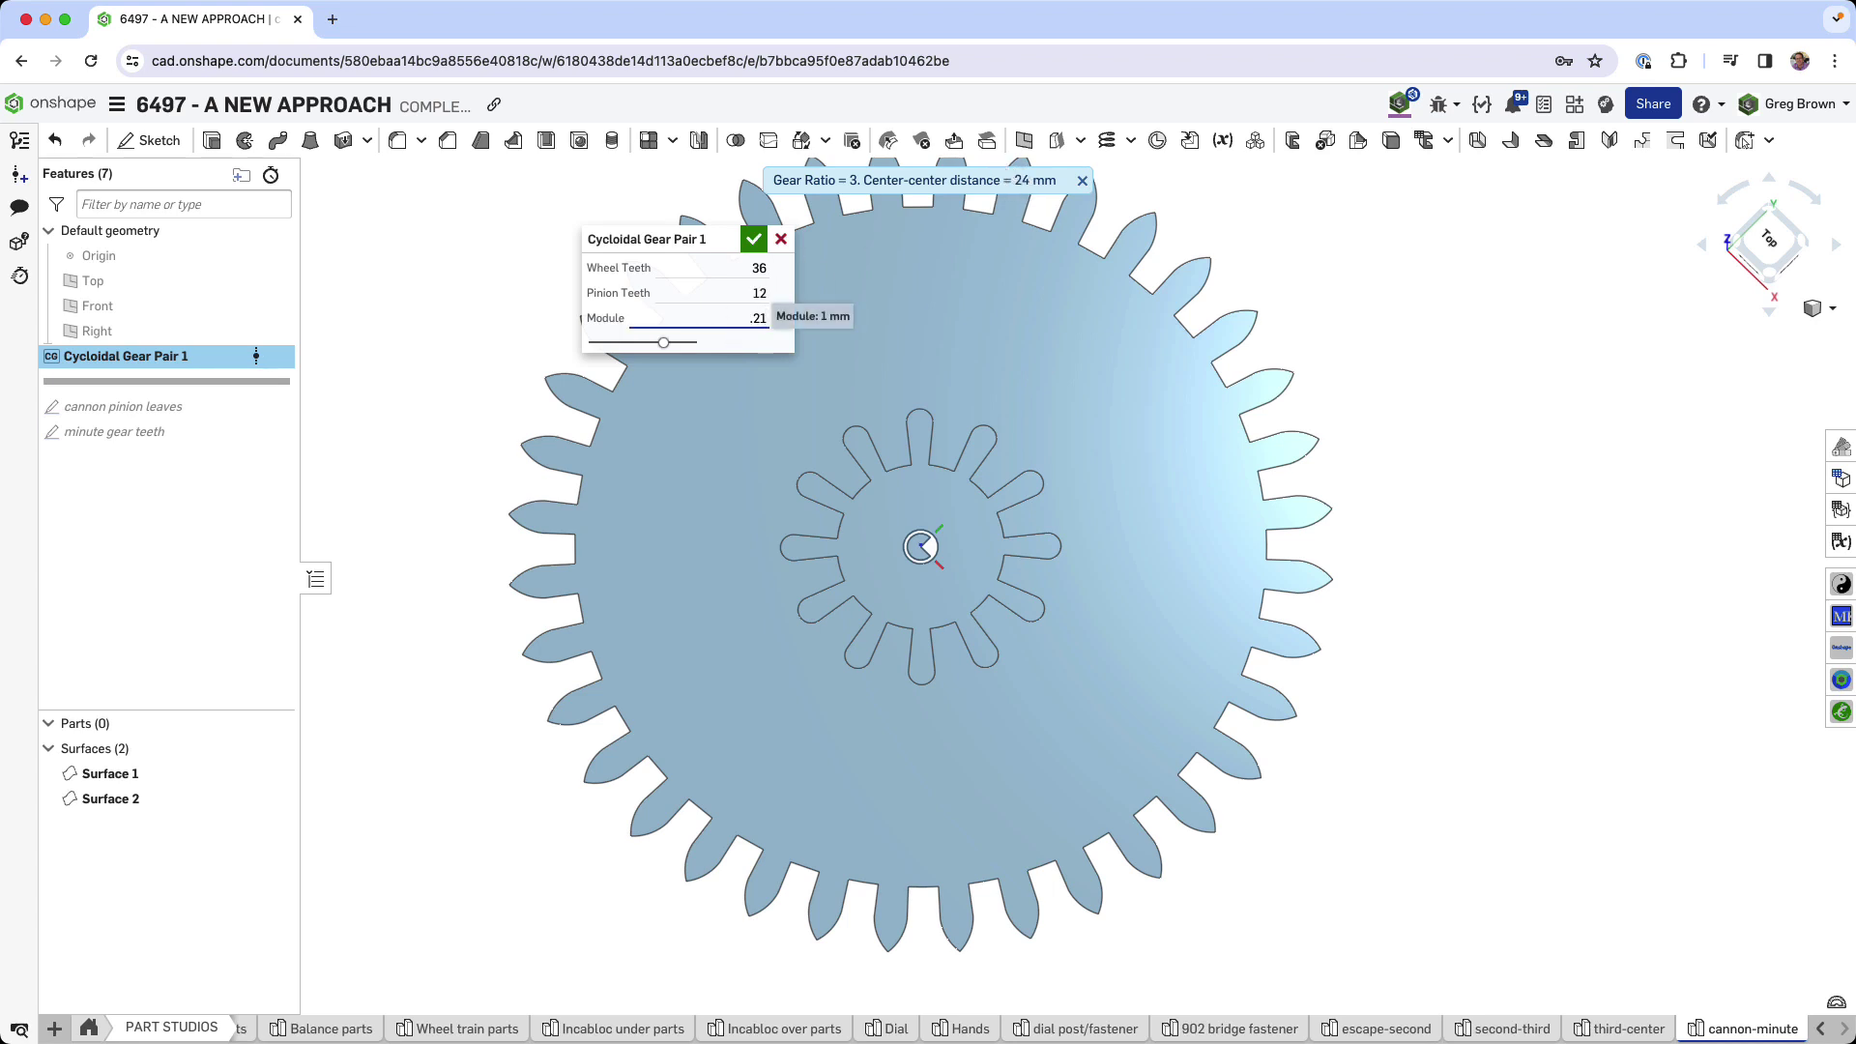
Set the gear pair's module to 0.2165 mm and accept the feature
key(Return)
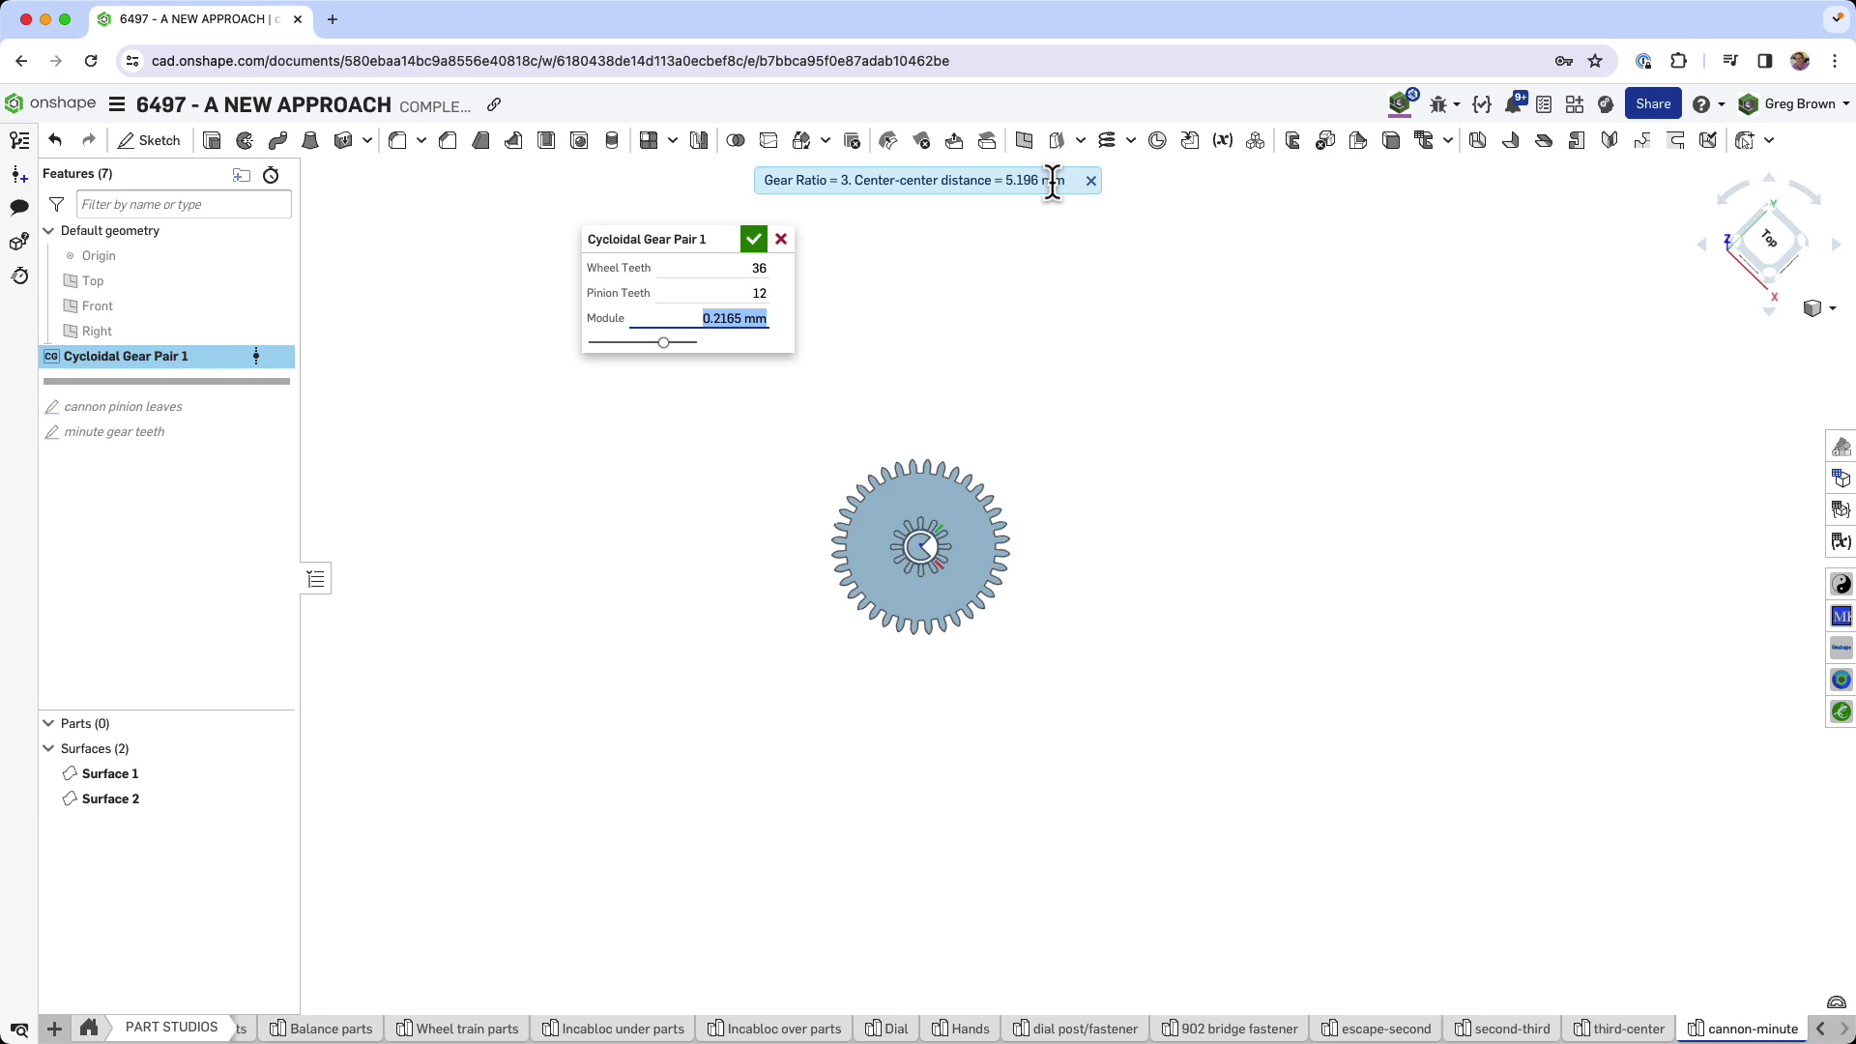
click(755, 241)
scroll(956, 524, up, 2)
scroll(900, 578, up, 5)
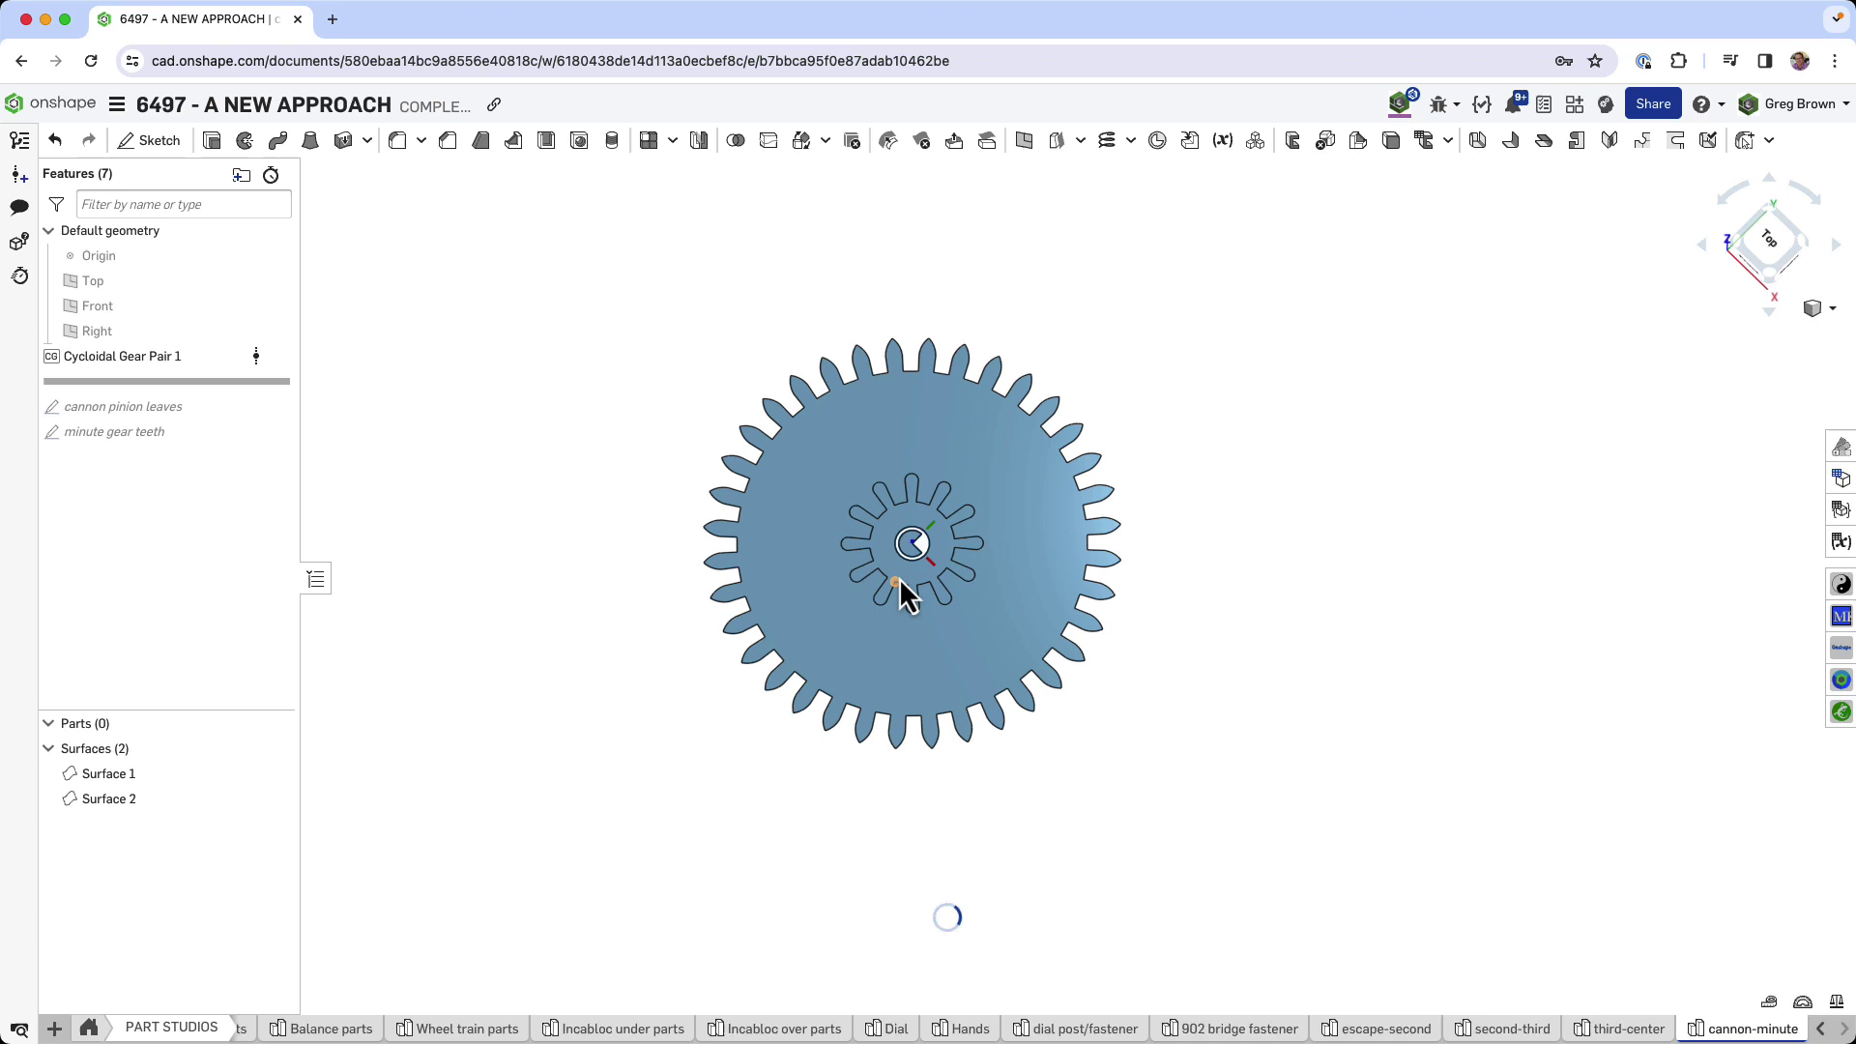
right_drag(899, 578, 893, 492)
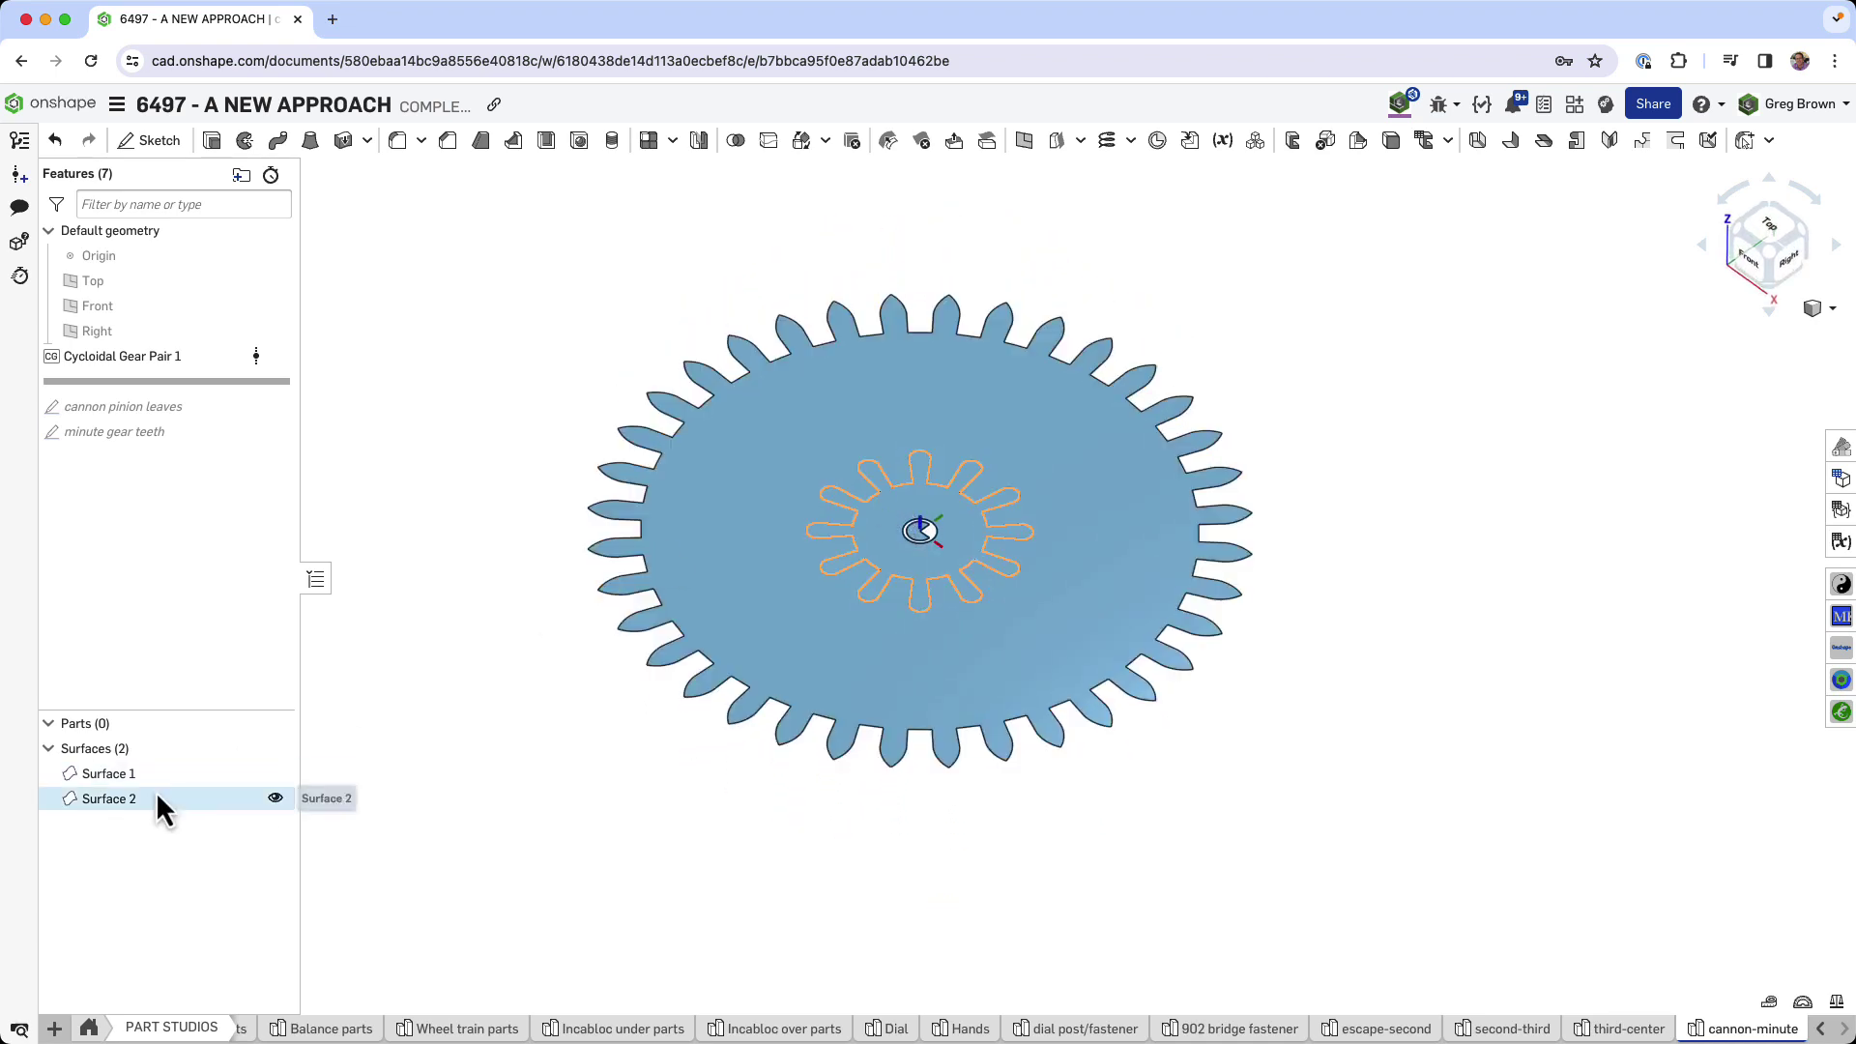
Roll the history forward past the cannon pinion leaves sketch and hide the large wheel surface, Surface 1
drag(224, 386, 221, 414)
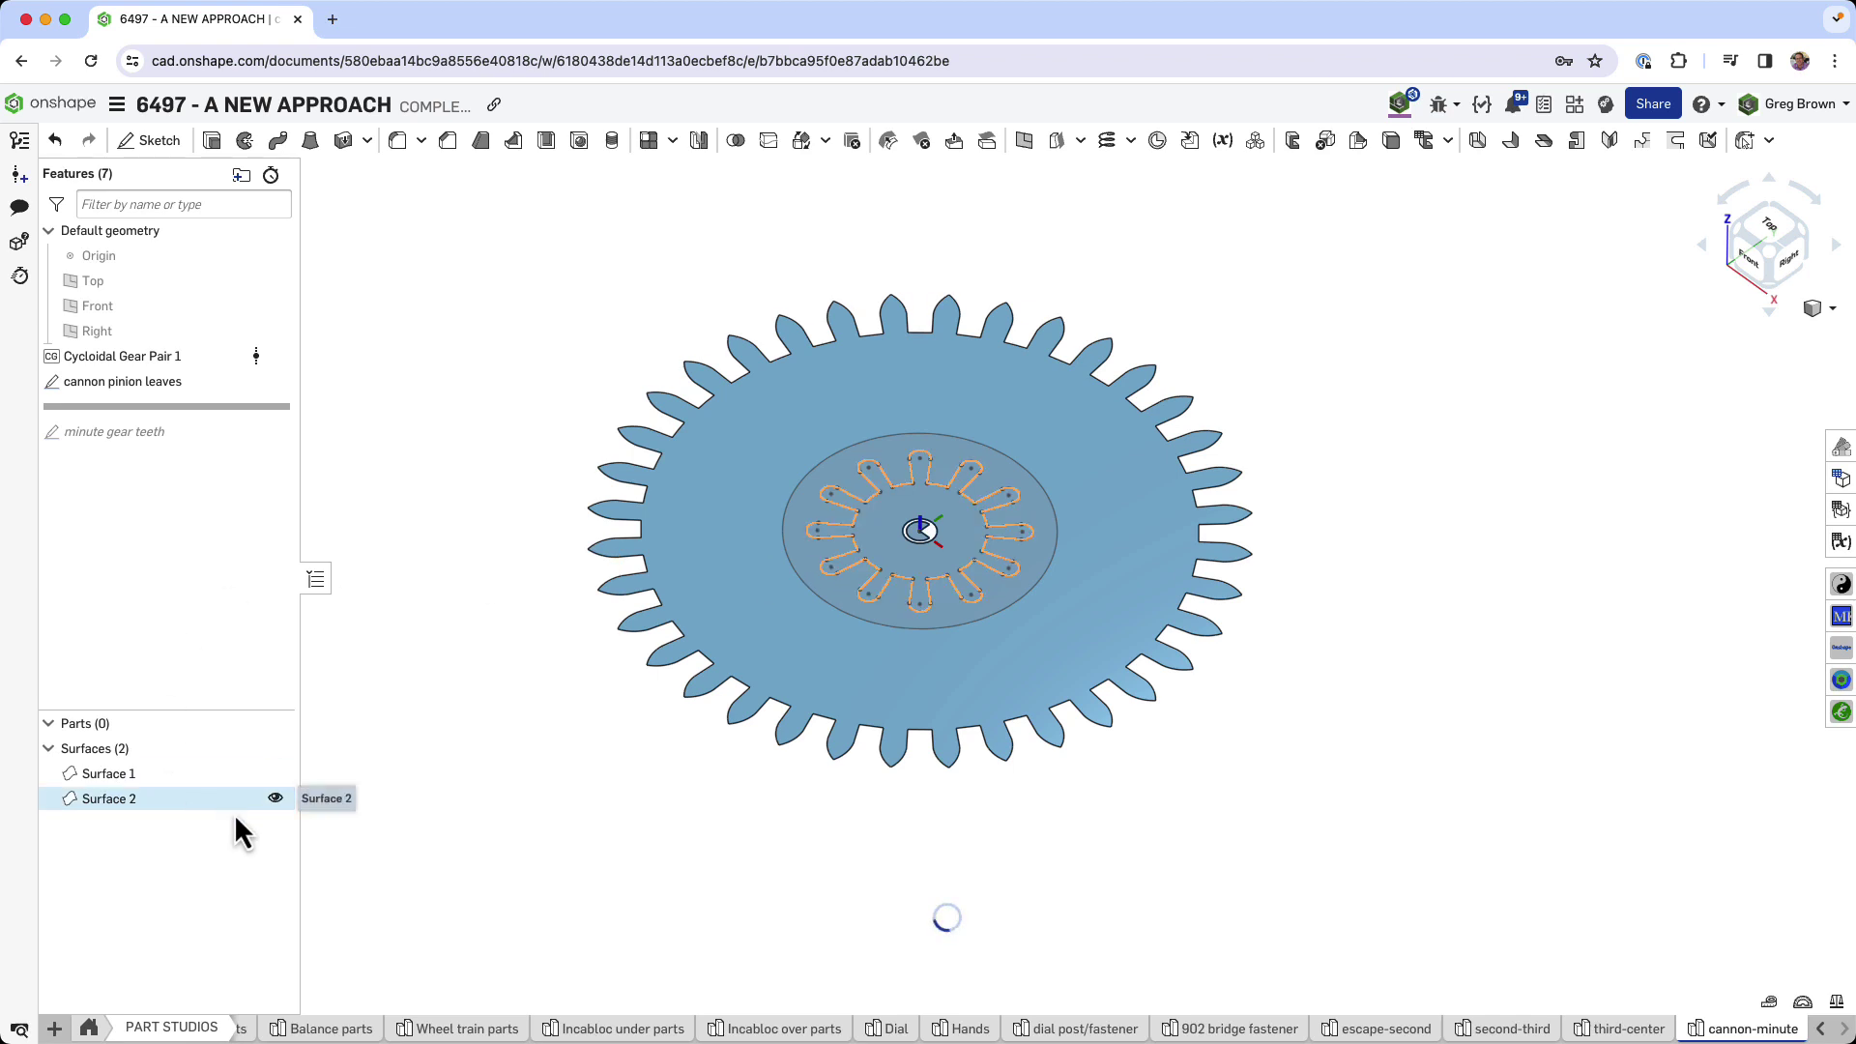
click(275, 772)
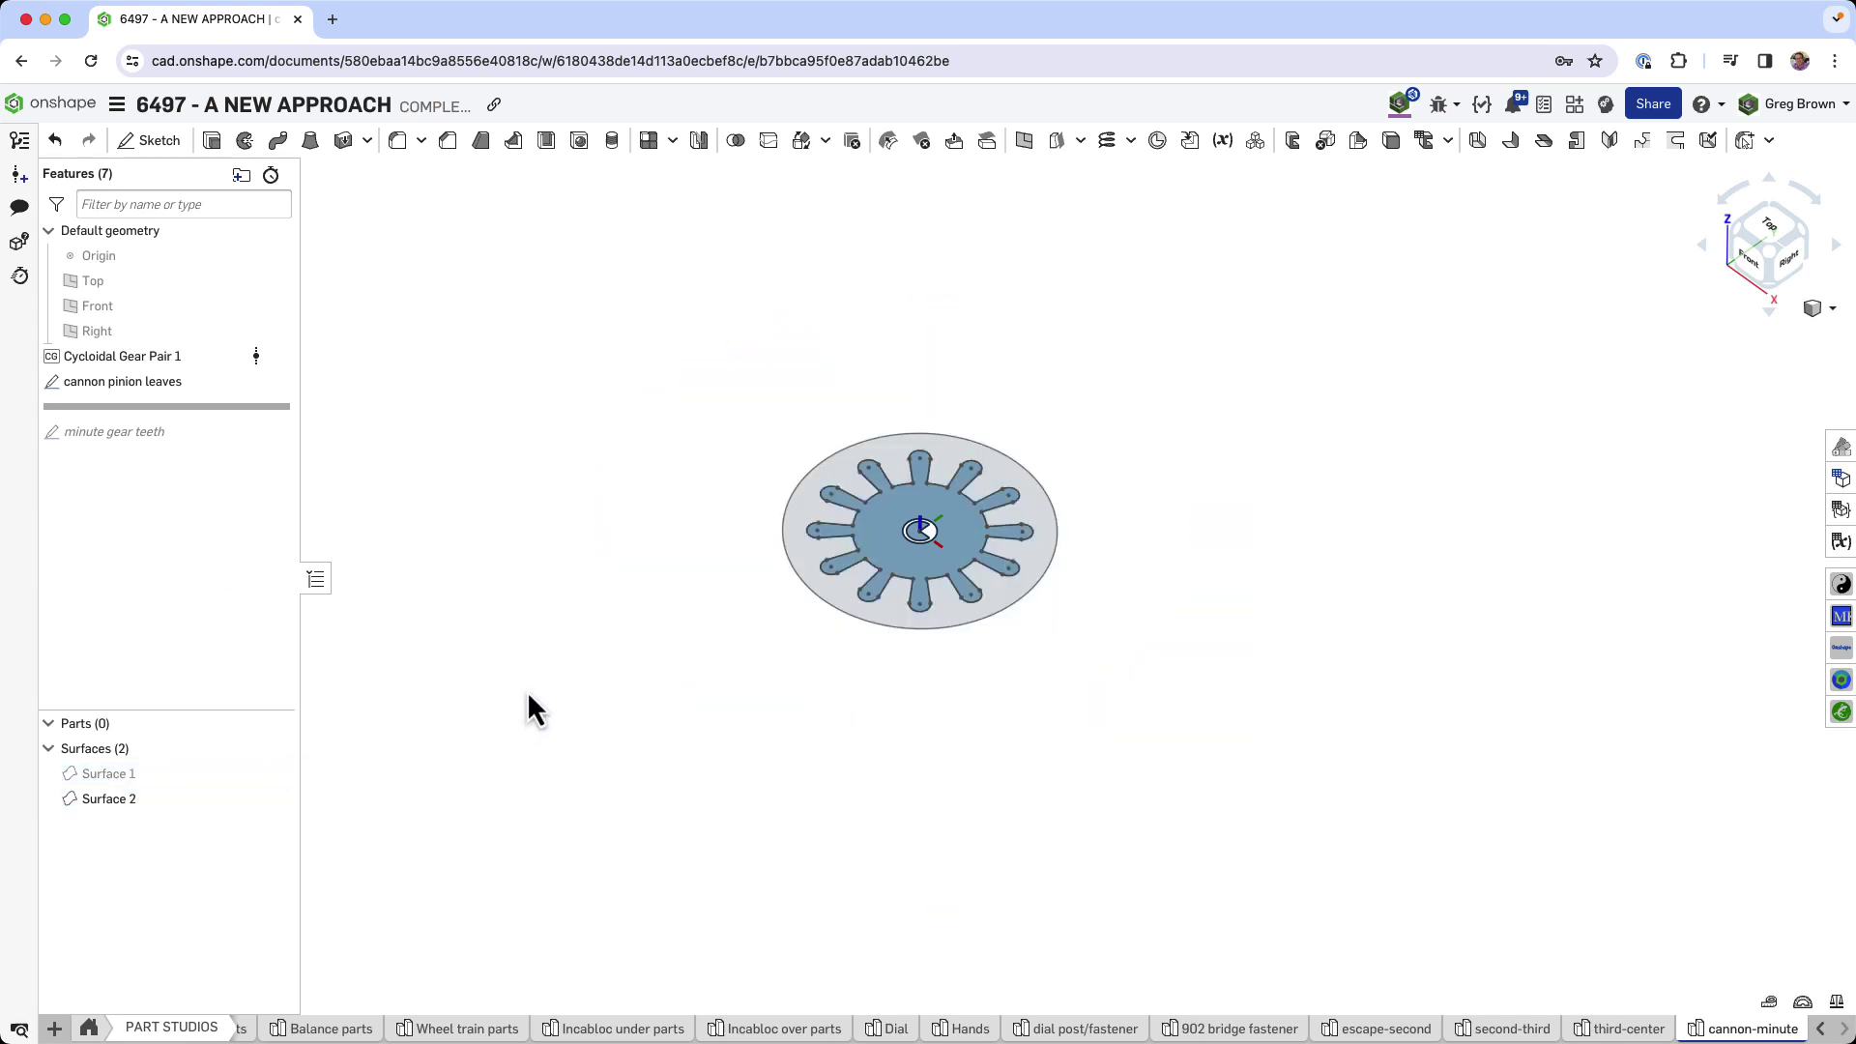
Open the cannon pinion leaves sketch to examine its tooth profile and outer circle, and close it
right_click(149, 386)
click(234, 428)
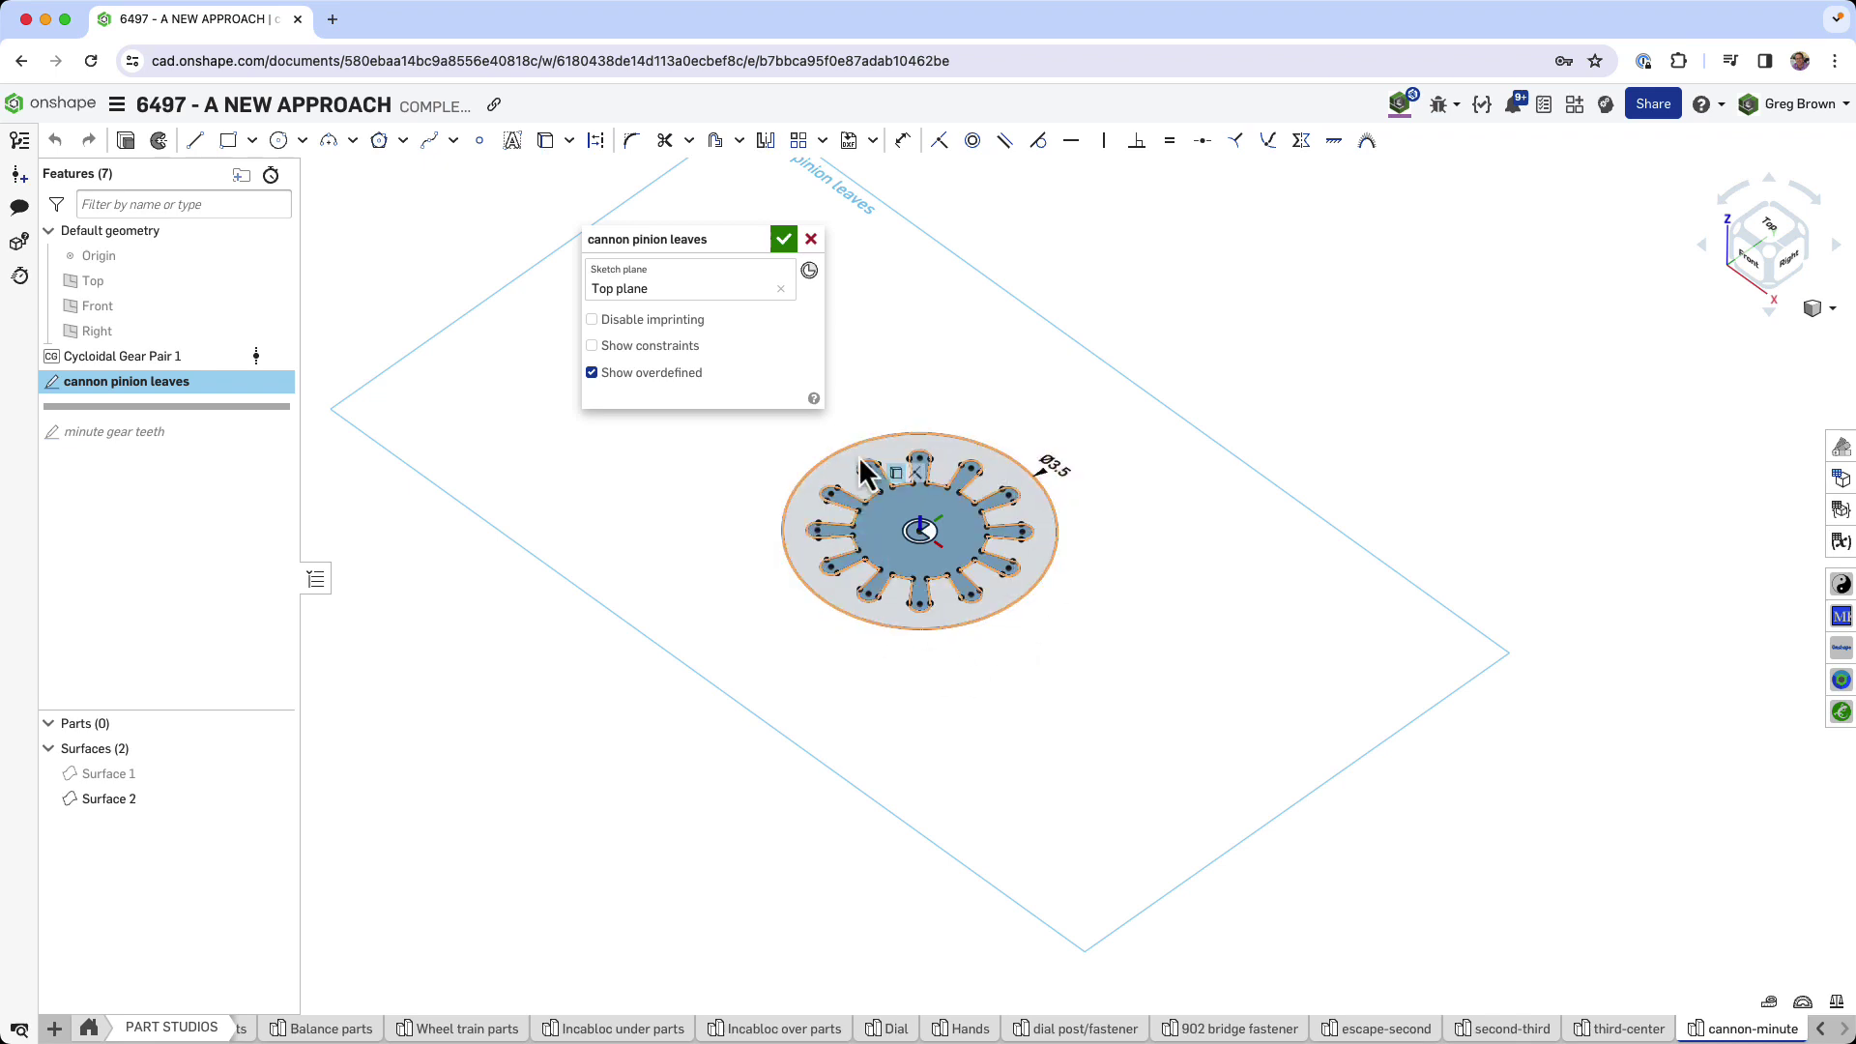
click(783, 239)
Roll the history forward past the minute gear teeth sketch and hide both gear surfaces
drag(209, 410, 222, 553)
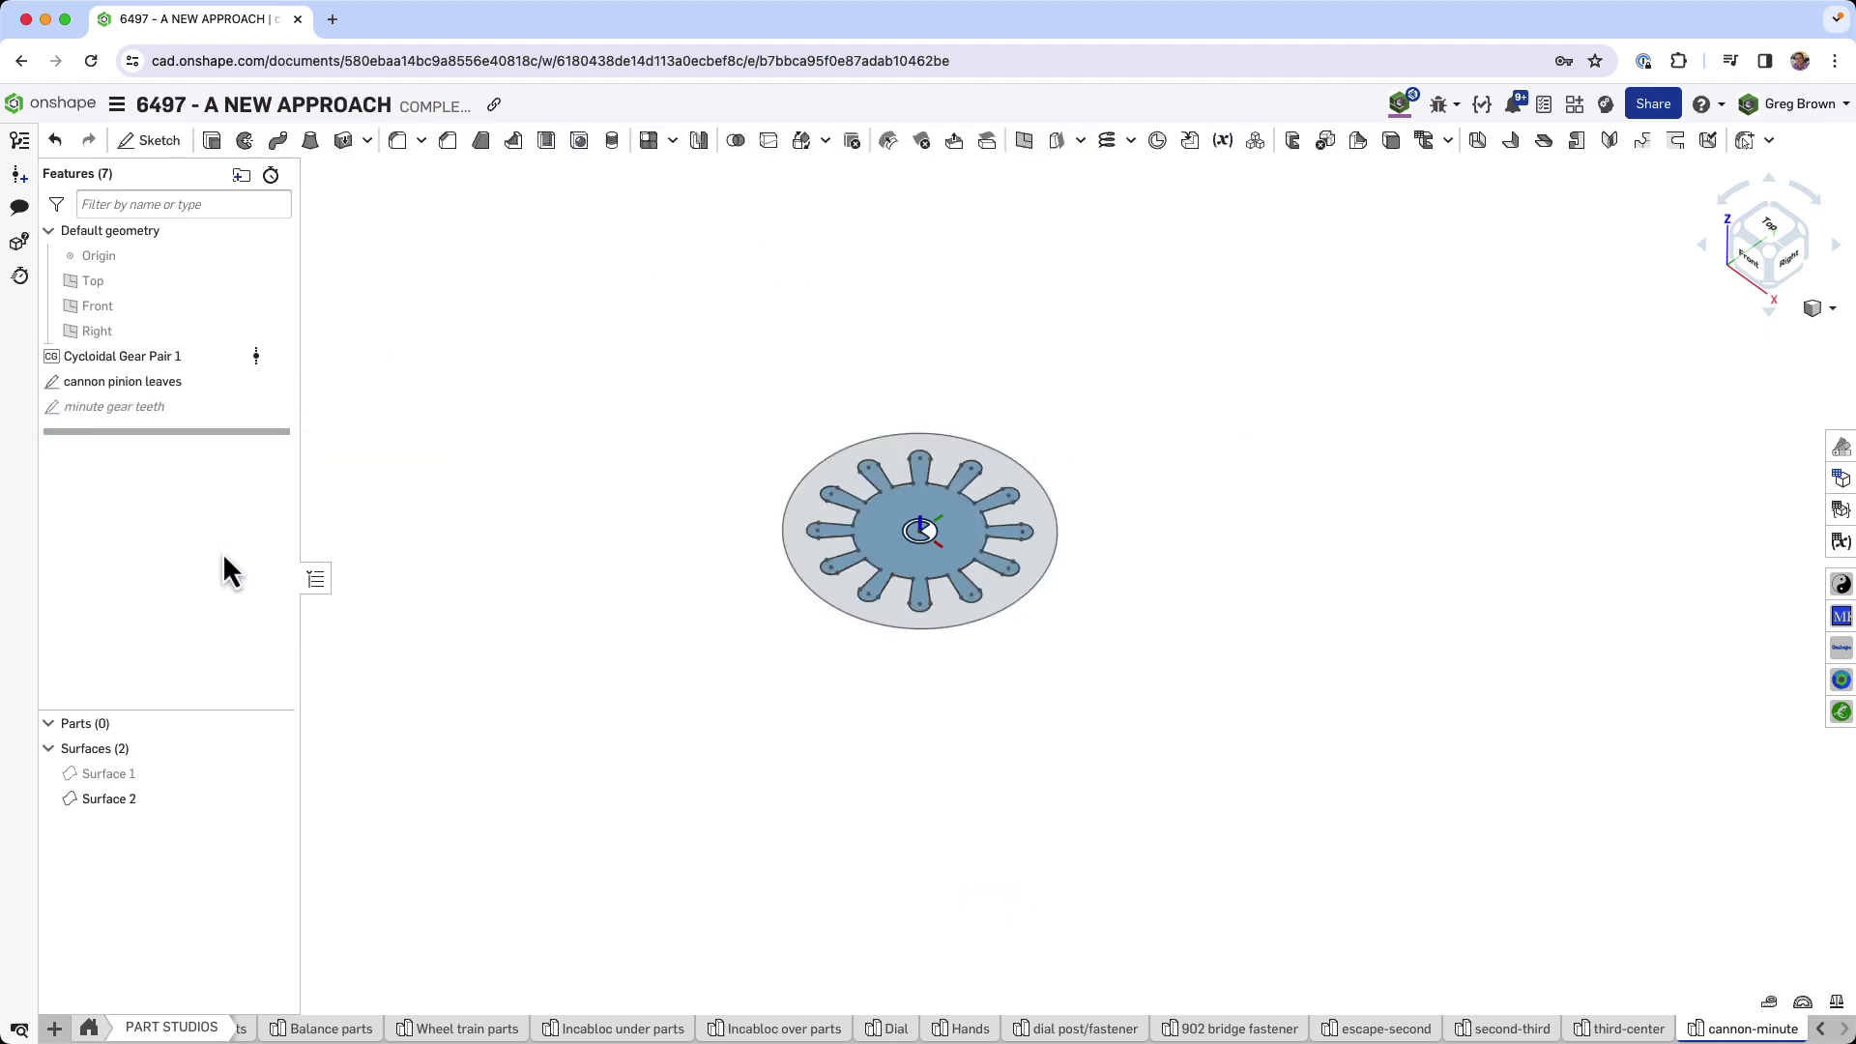
click(276, 773)
click(276, 799)
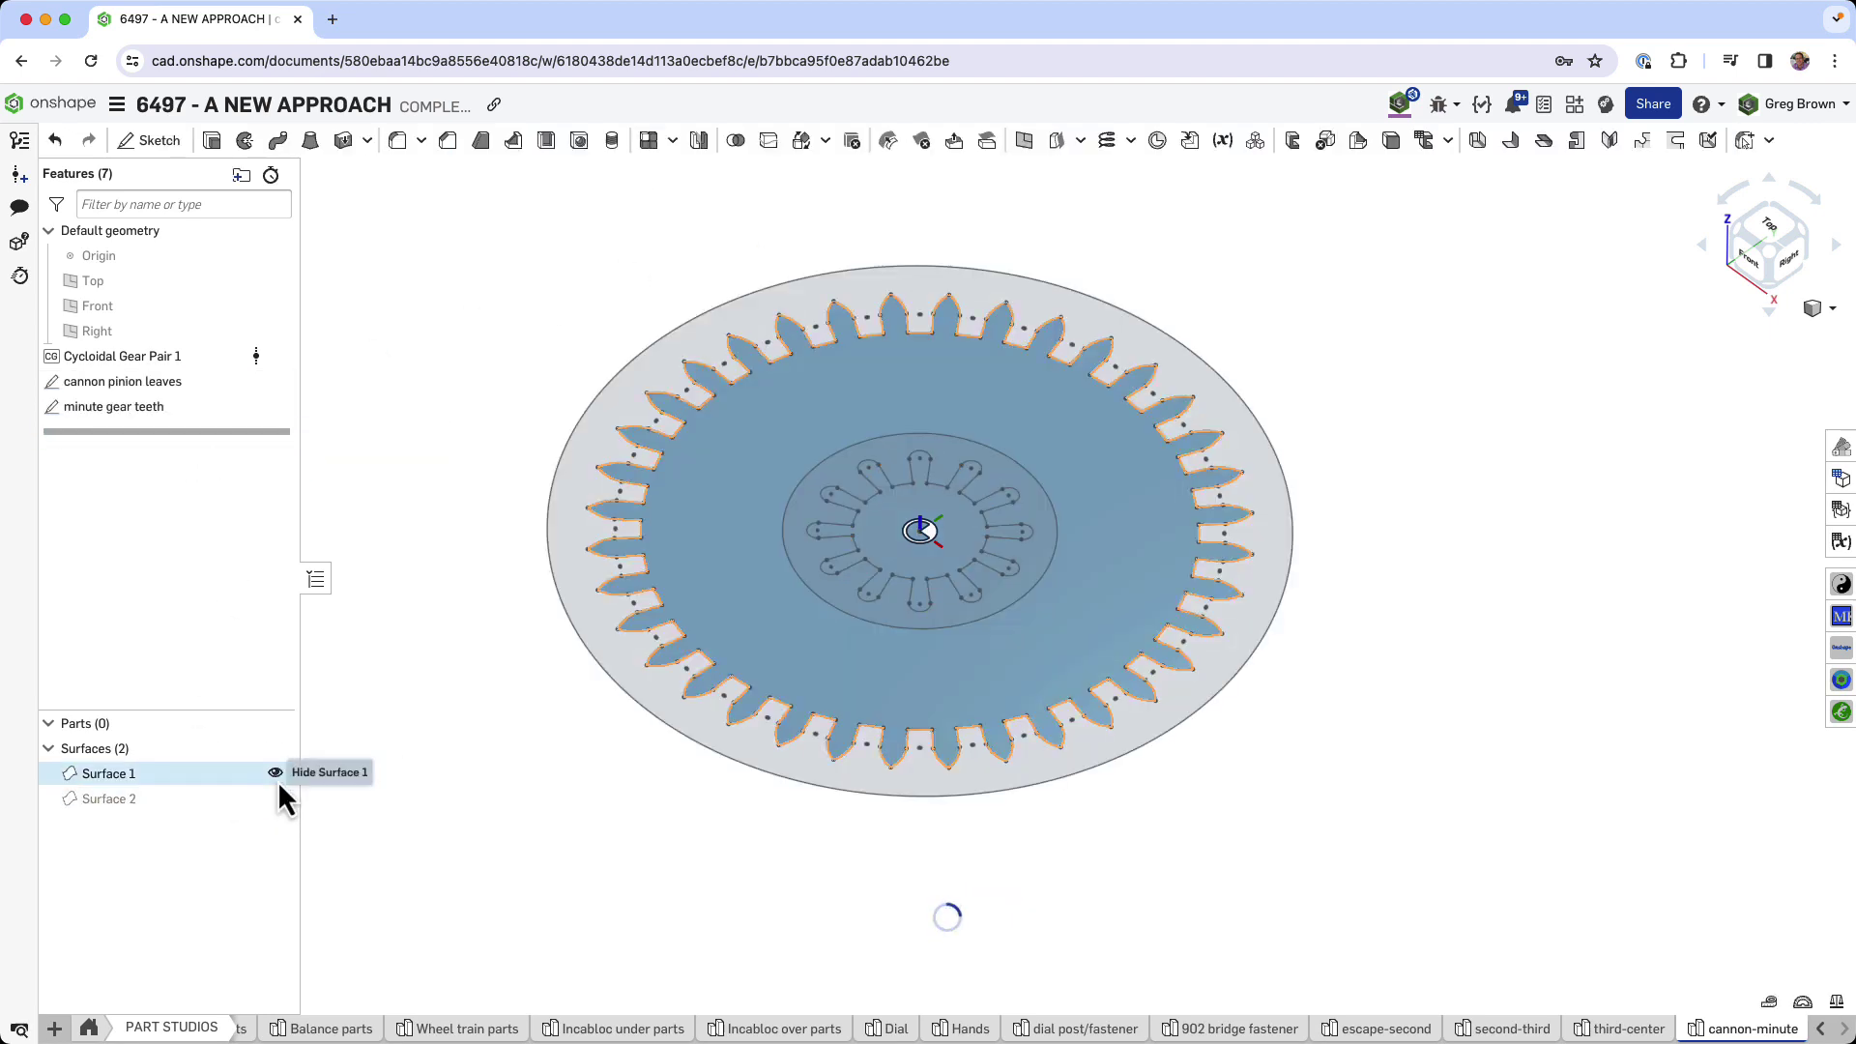
click(276, 780)
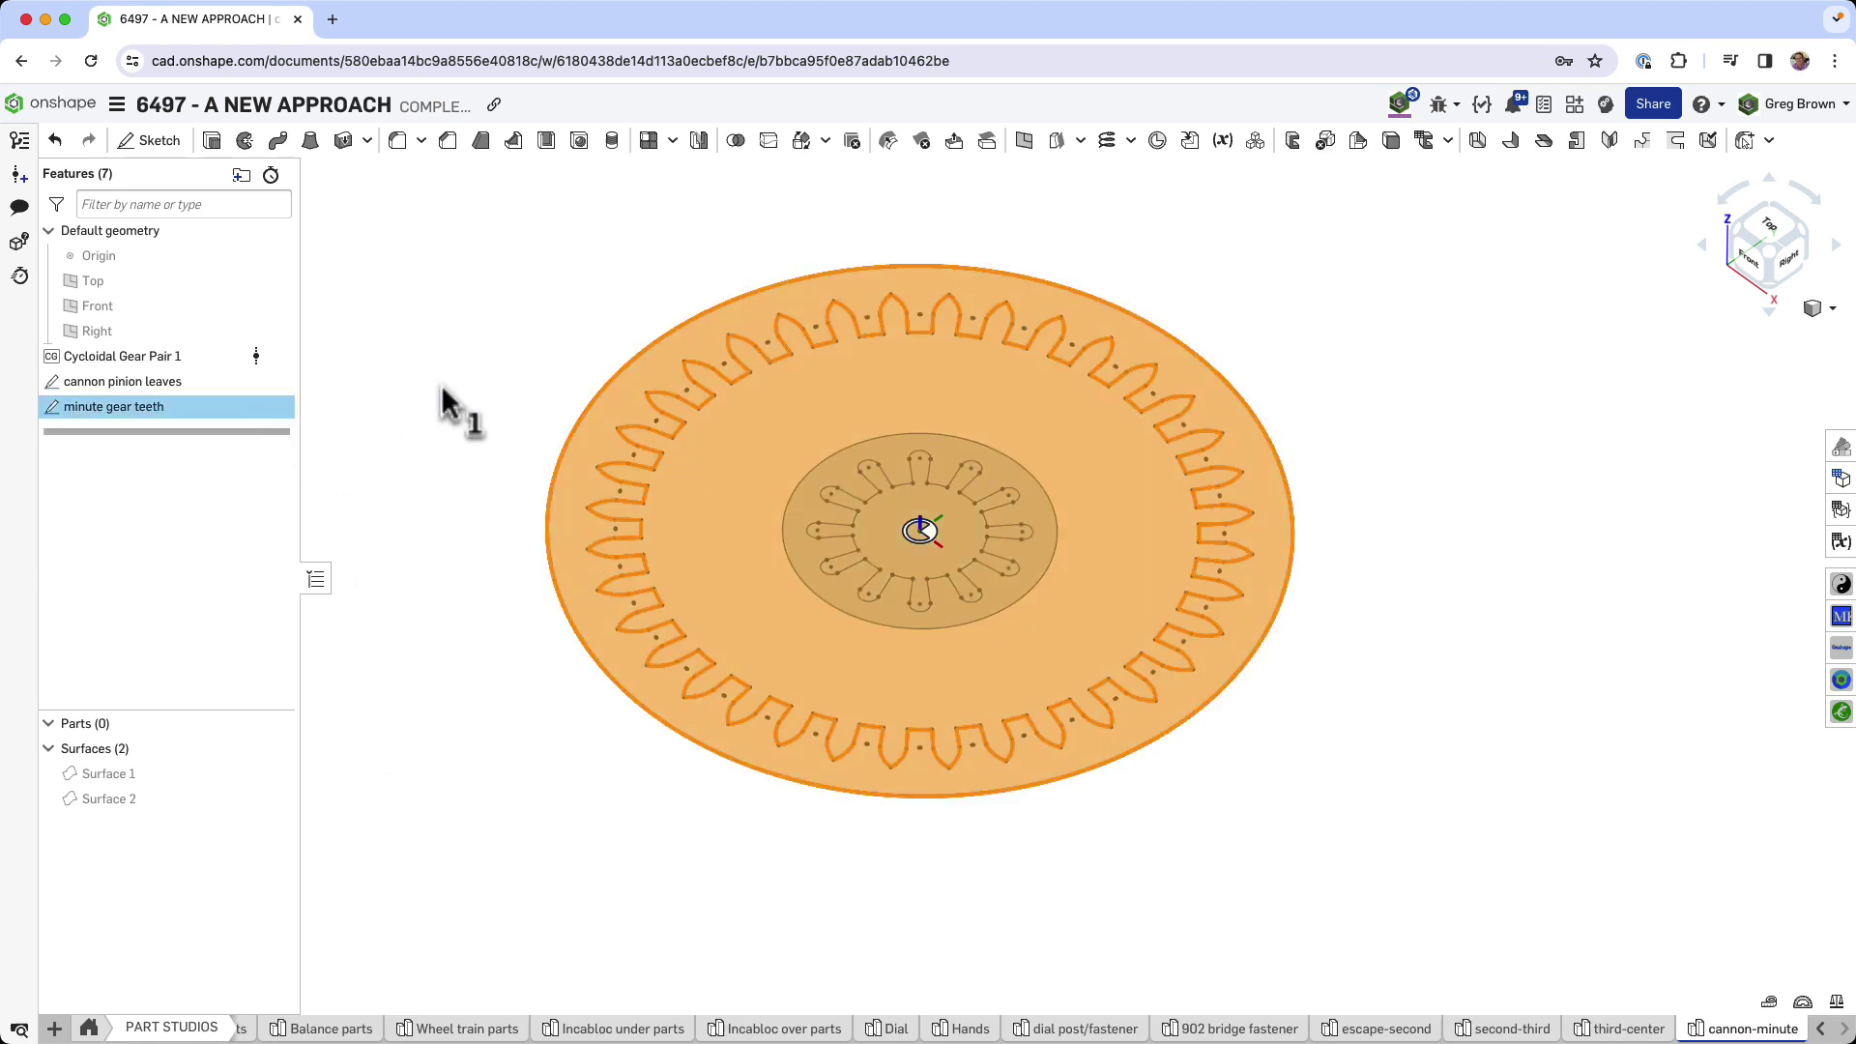
Temporarily hide the cannon pinion leaves sketch to examine the minute gear teeth sketch, and show it again
click(276, 381)
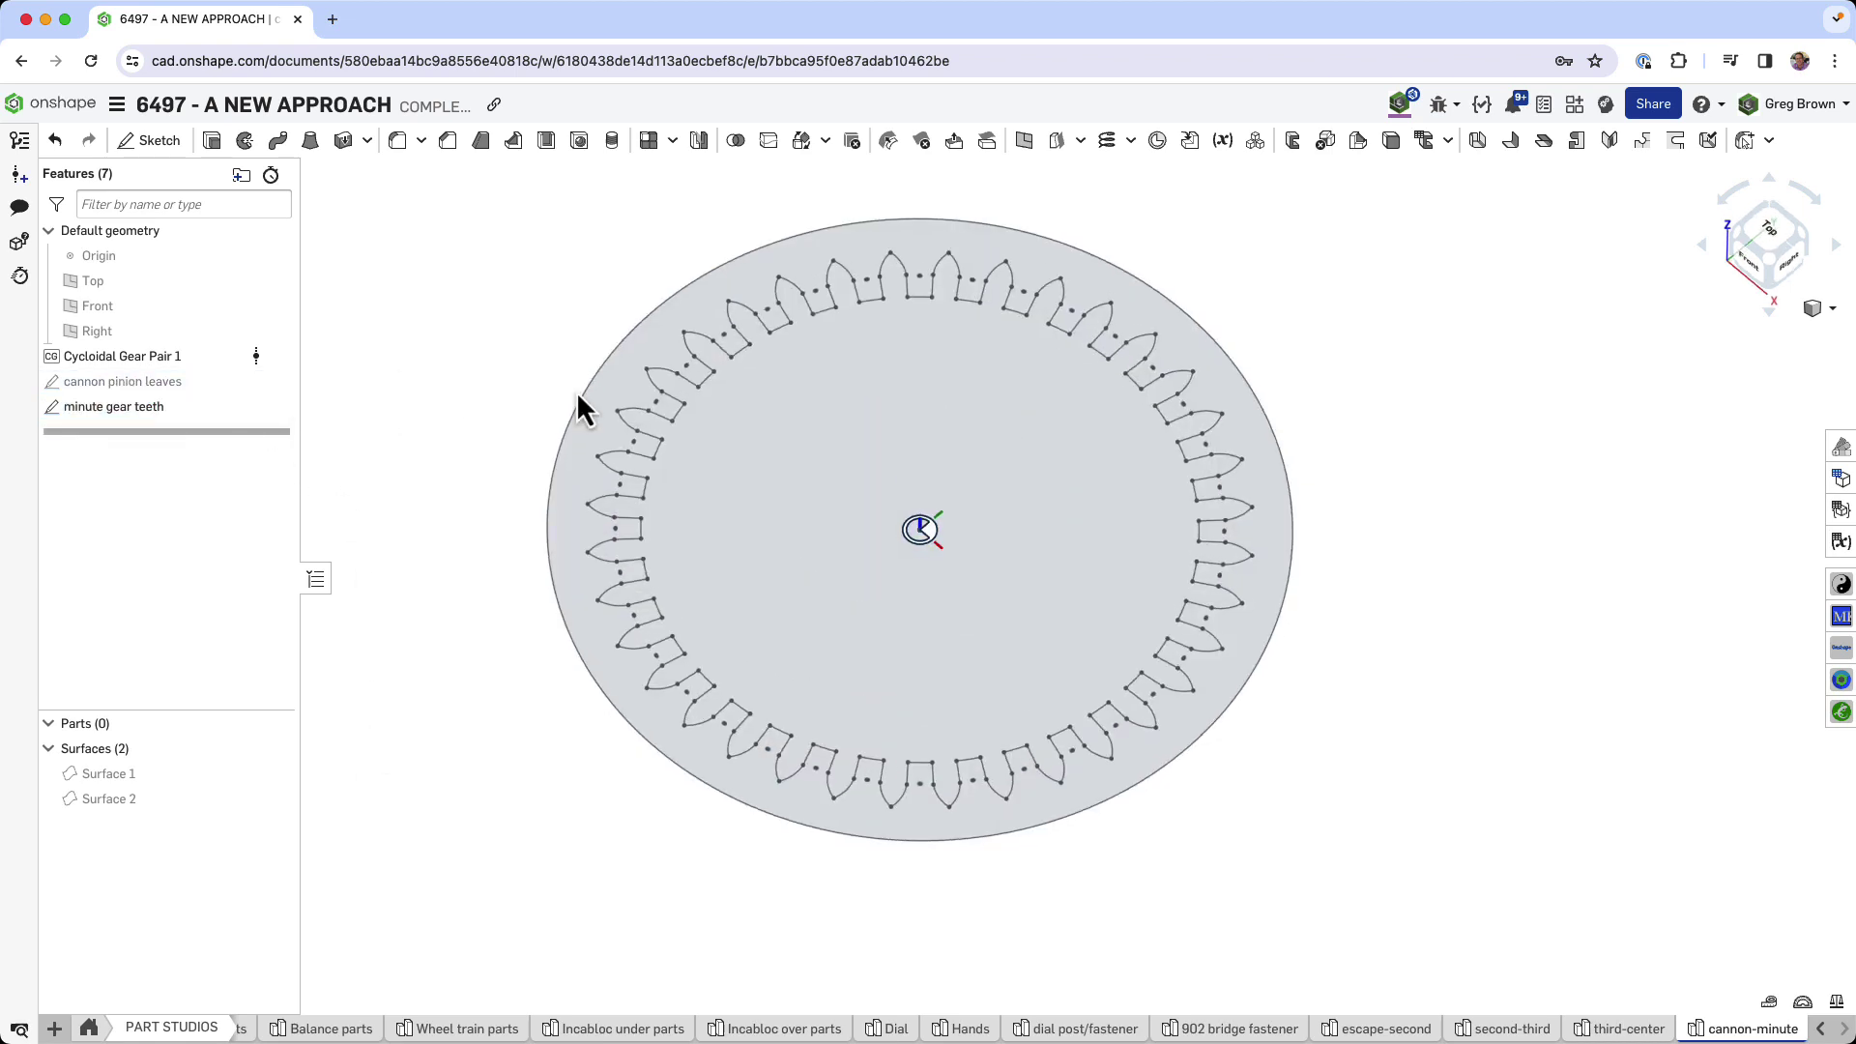
right_drag(514, 421, 444, 404)
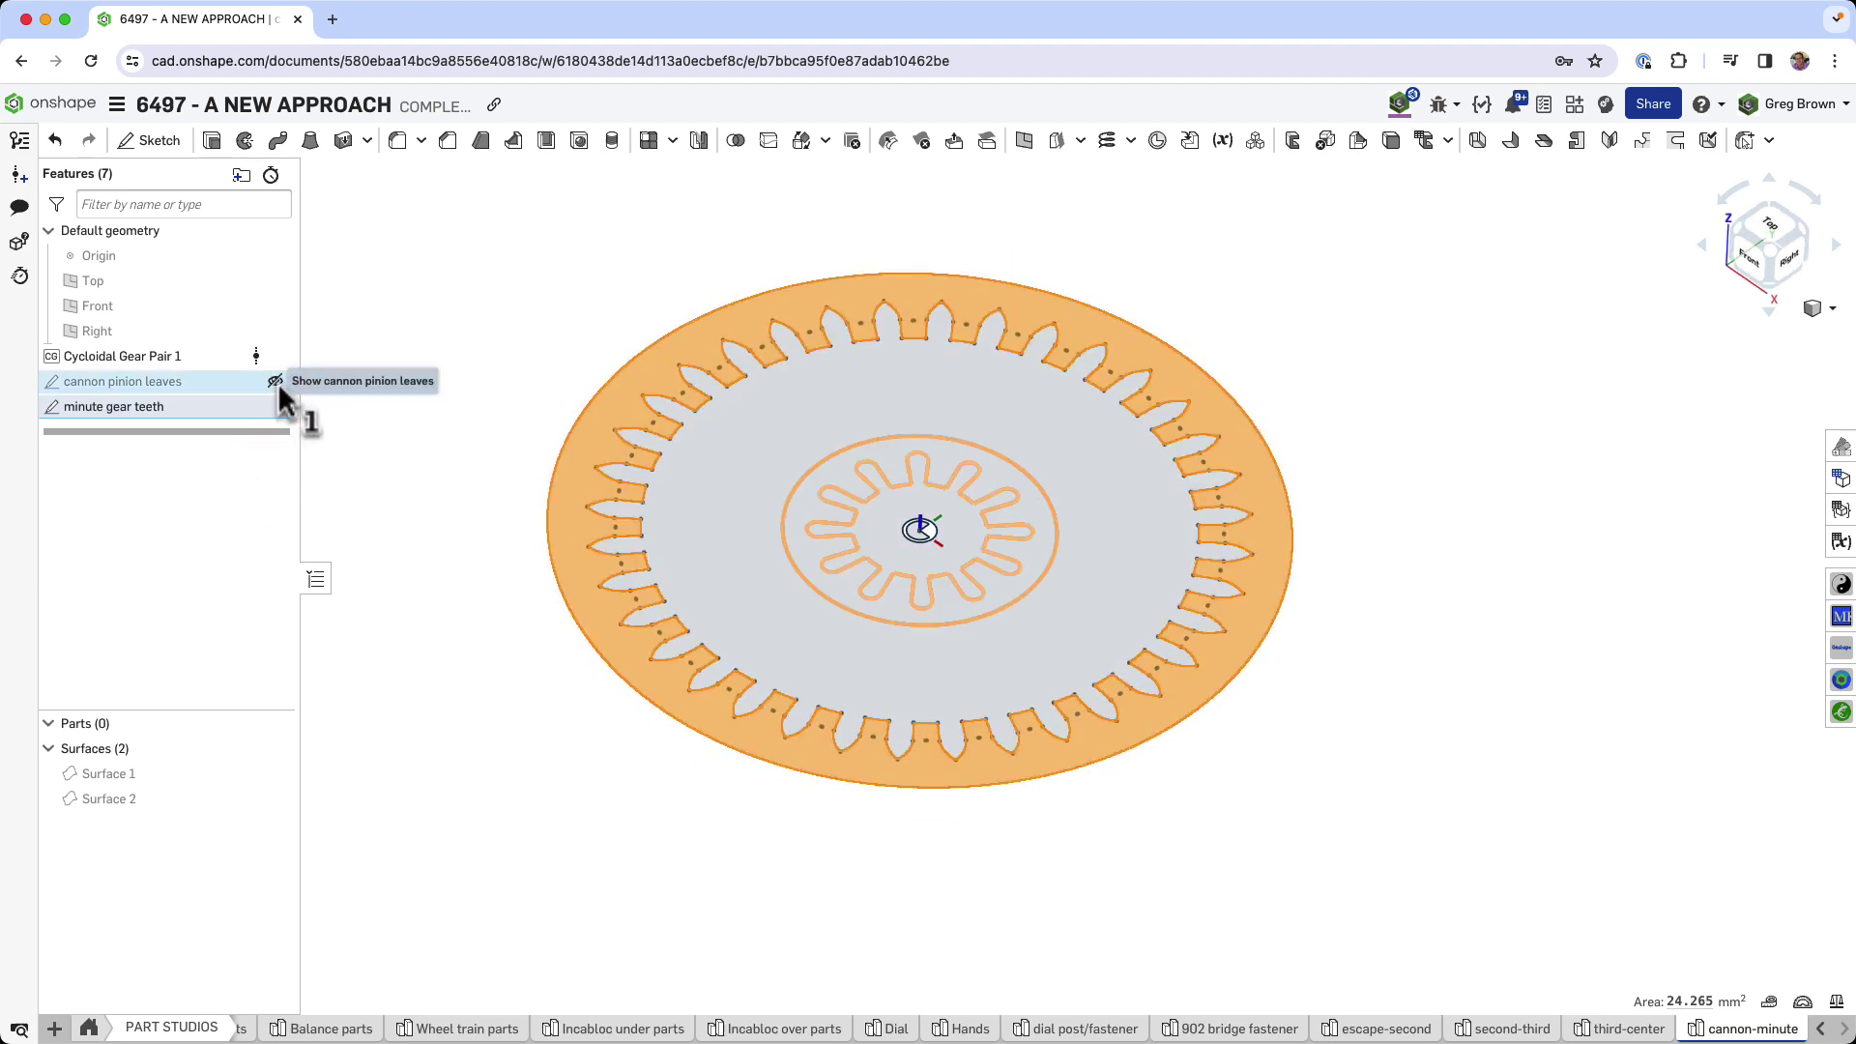
click(275, 381)
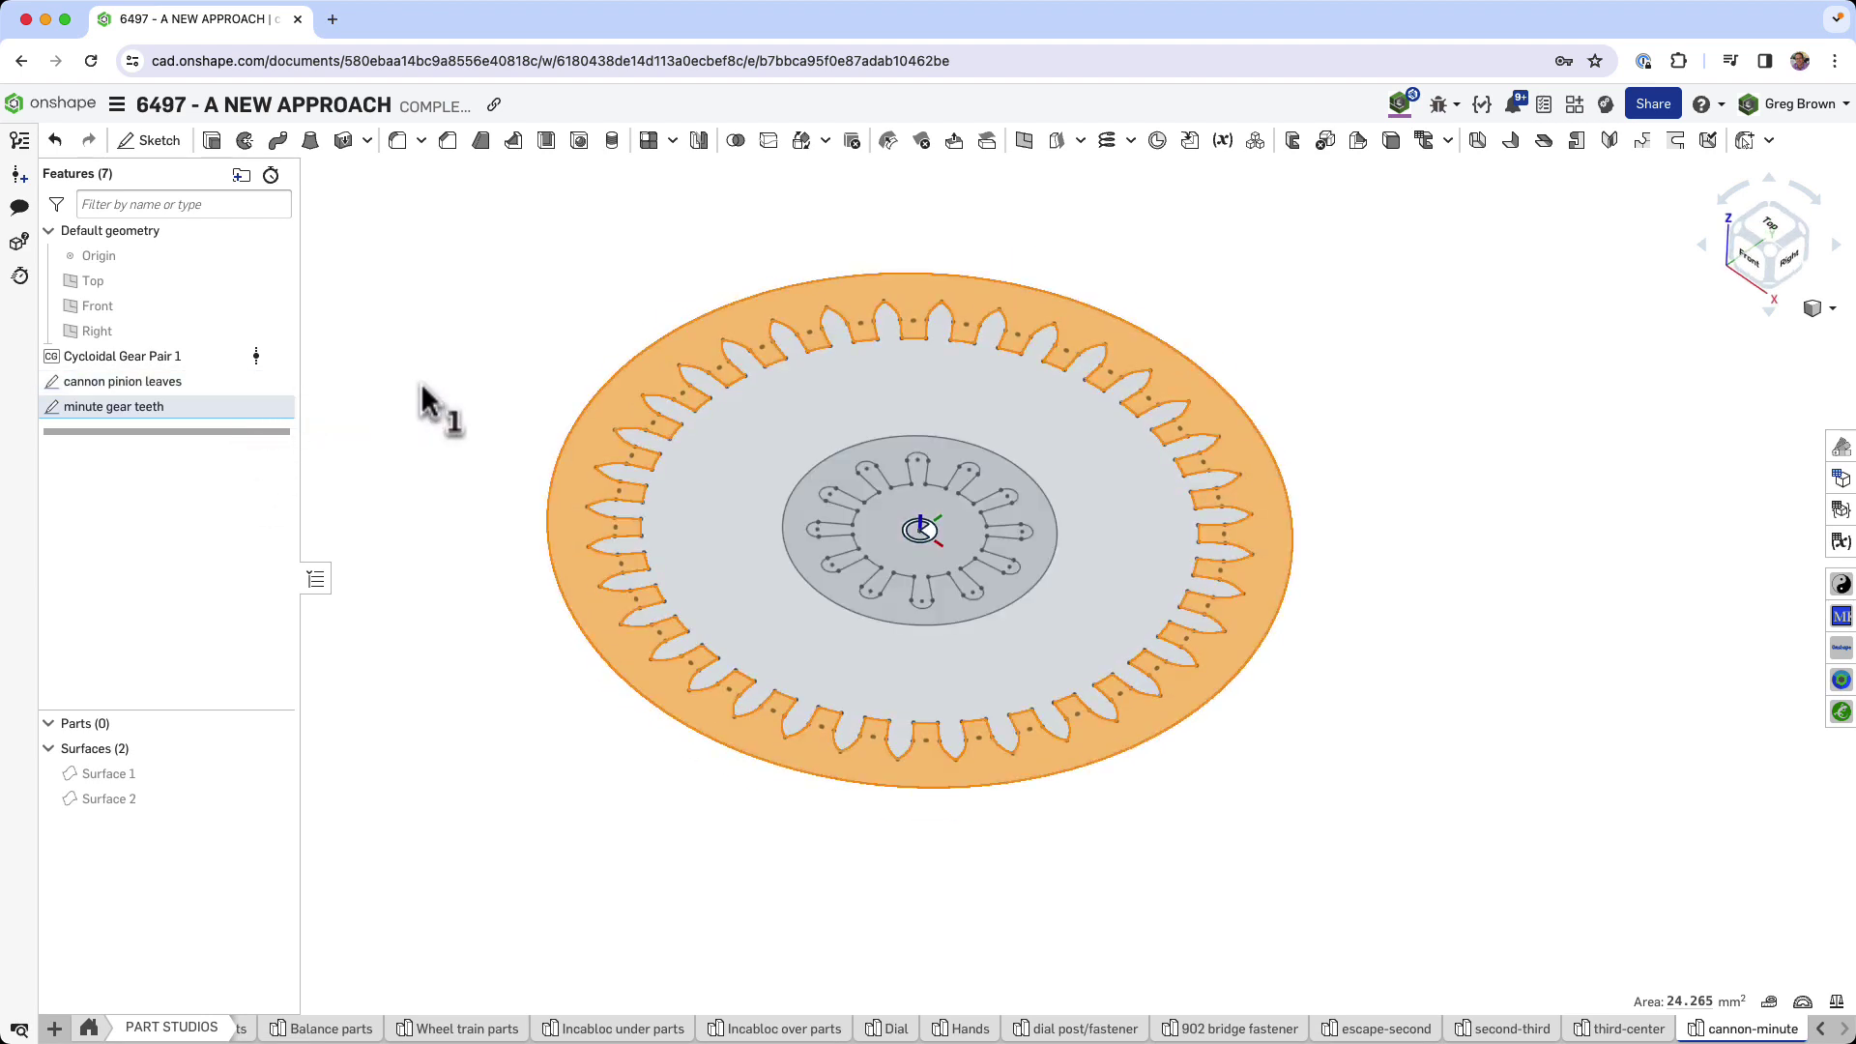
Switch to the Wheel train parts studio and hide the Derived 1 layout sketches
click(465, 1030)
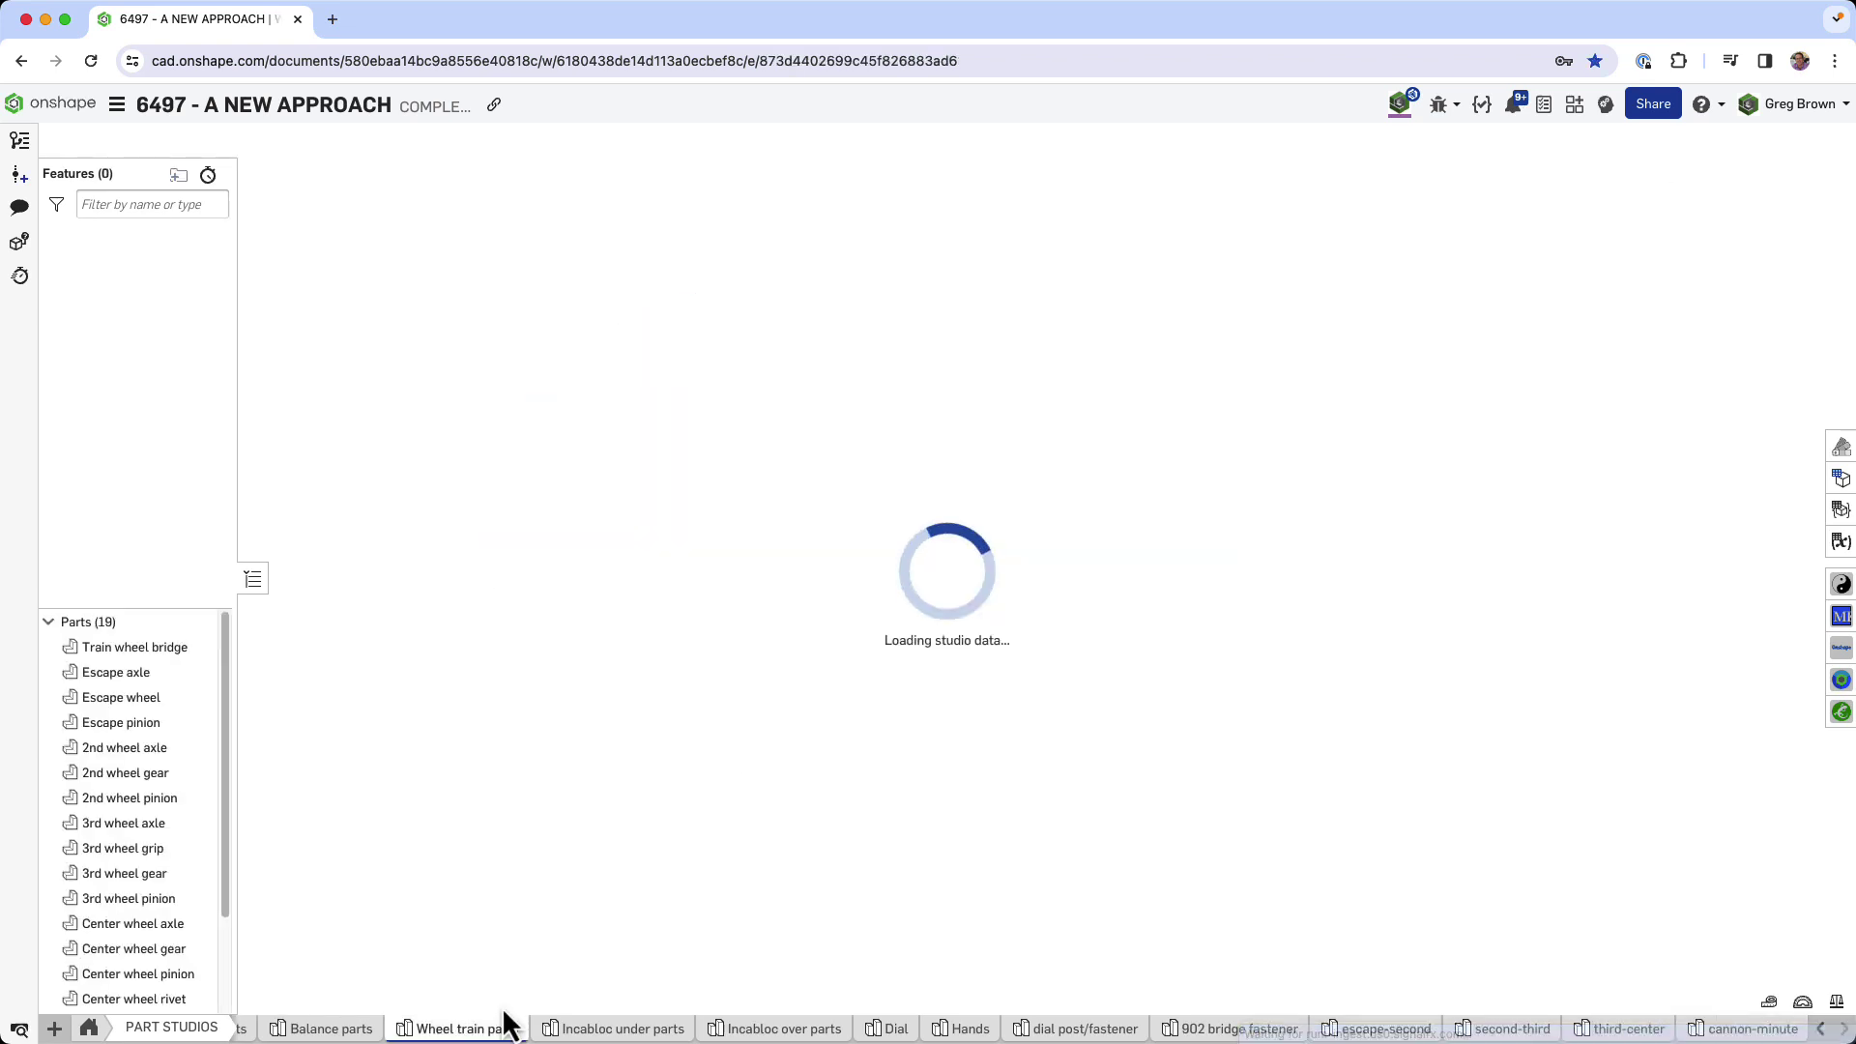
right_drag(1005, 571, 1011, 584)
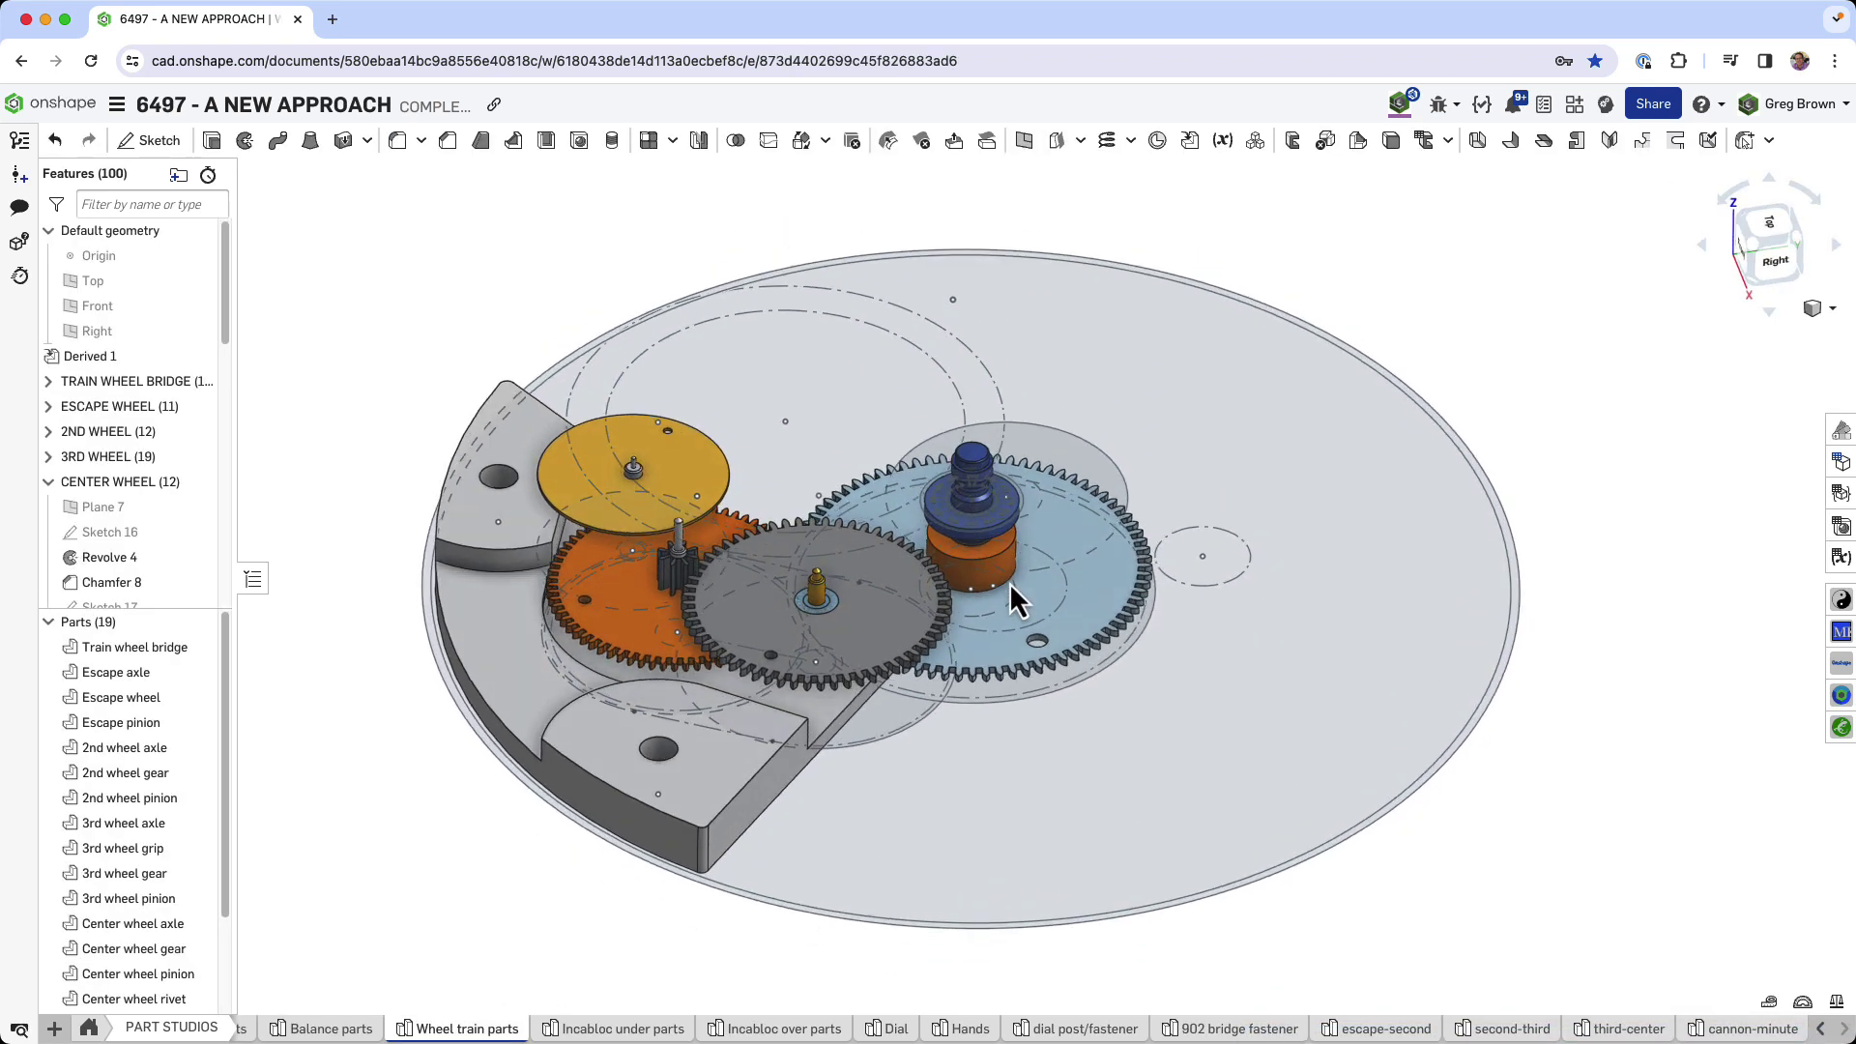
click(199, 357)
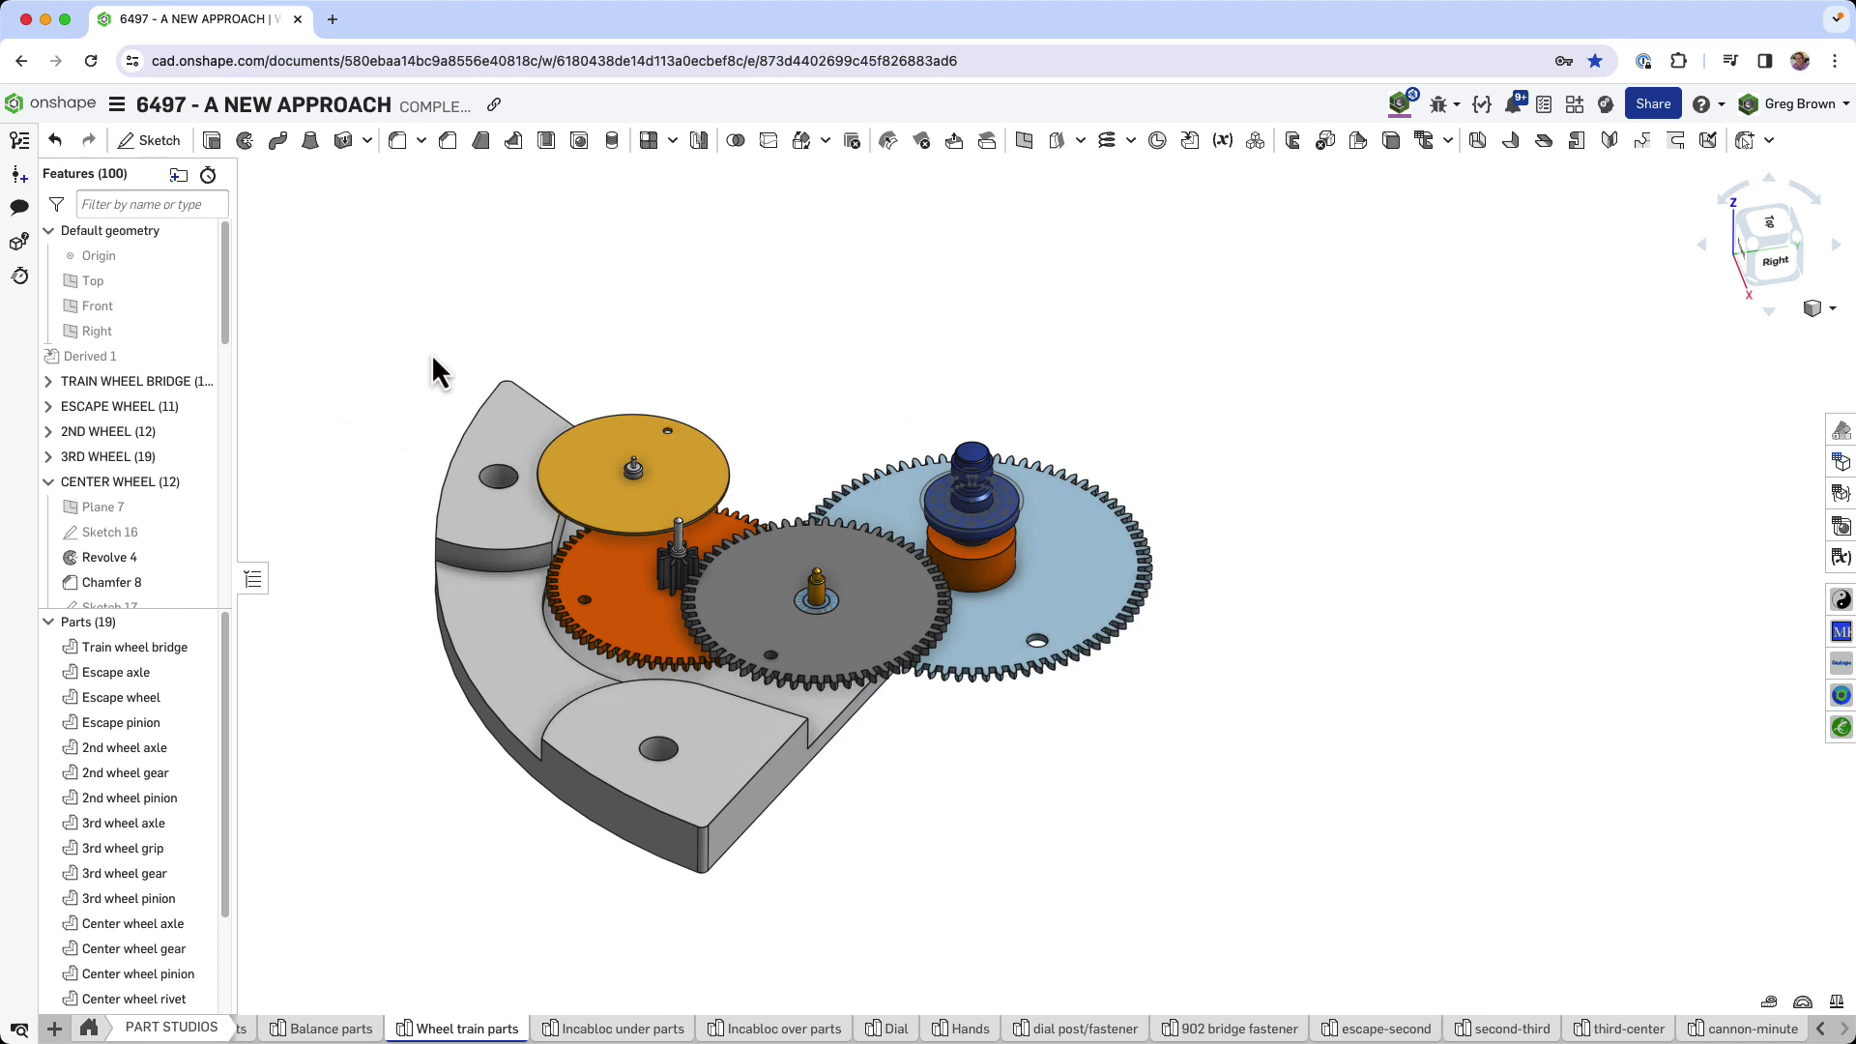
Hide all parts except the driver cannon pinion
right_click(516, 339)
scroll(934, 486, up, 3)
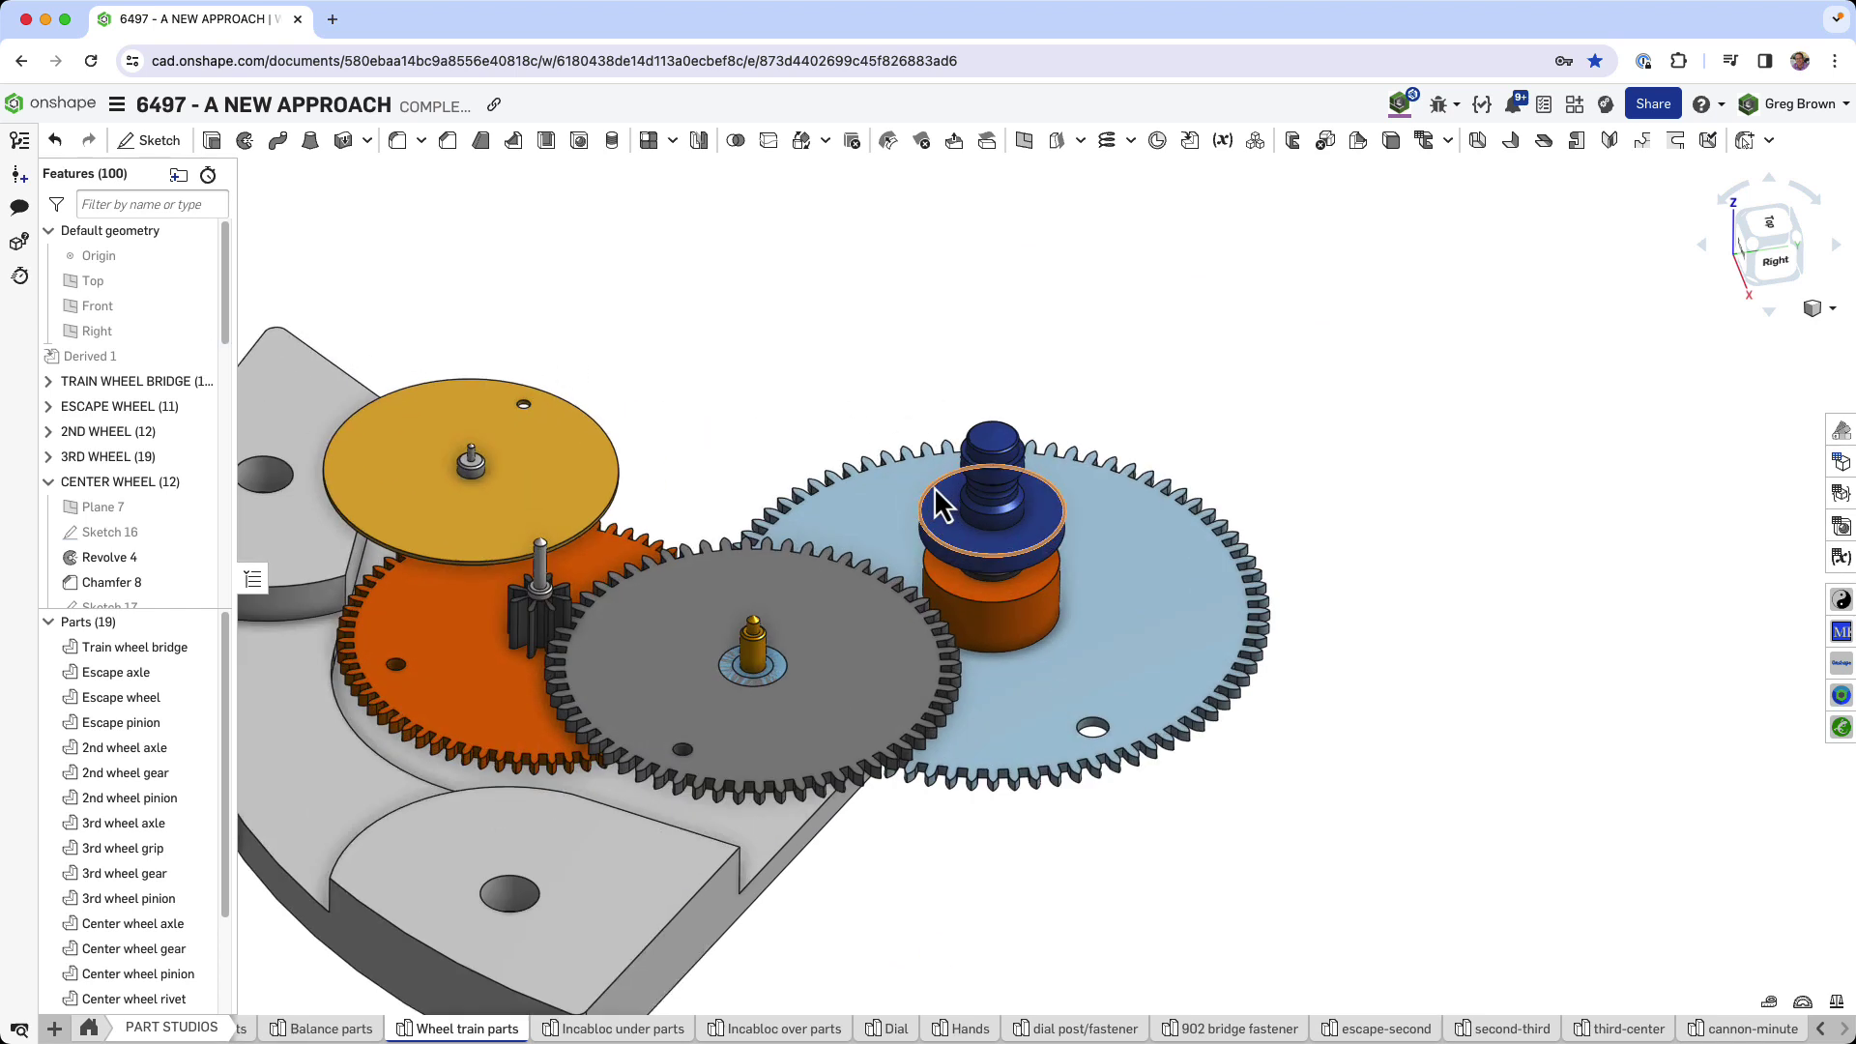
right_click(957, 518)
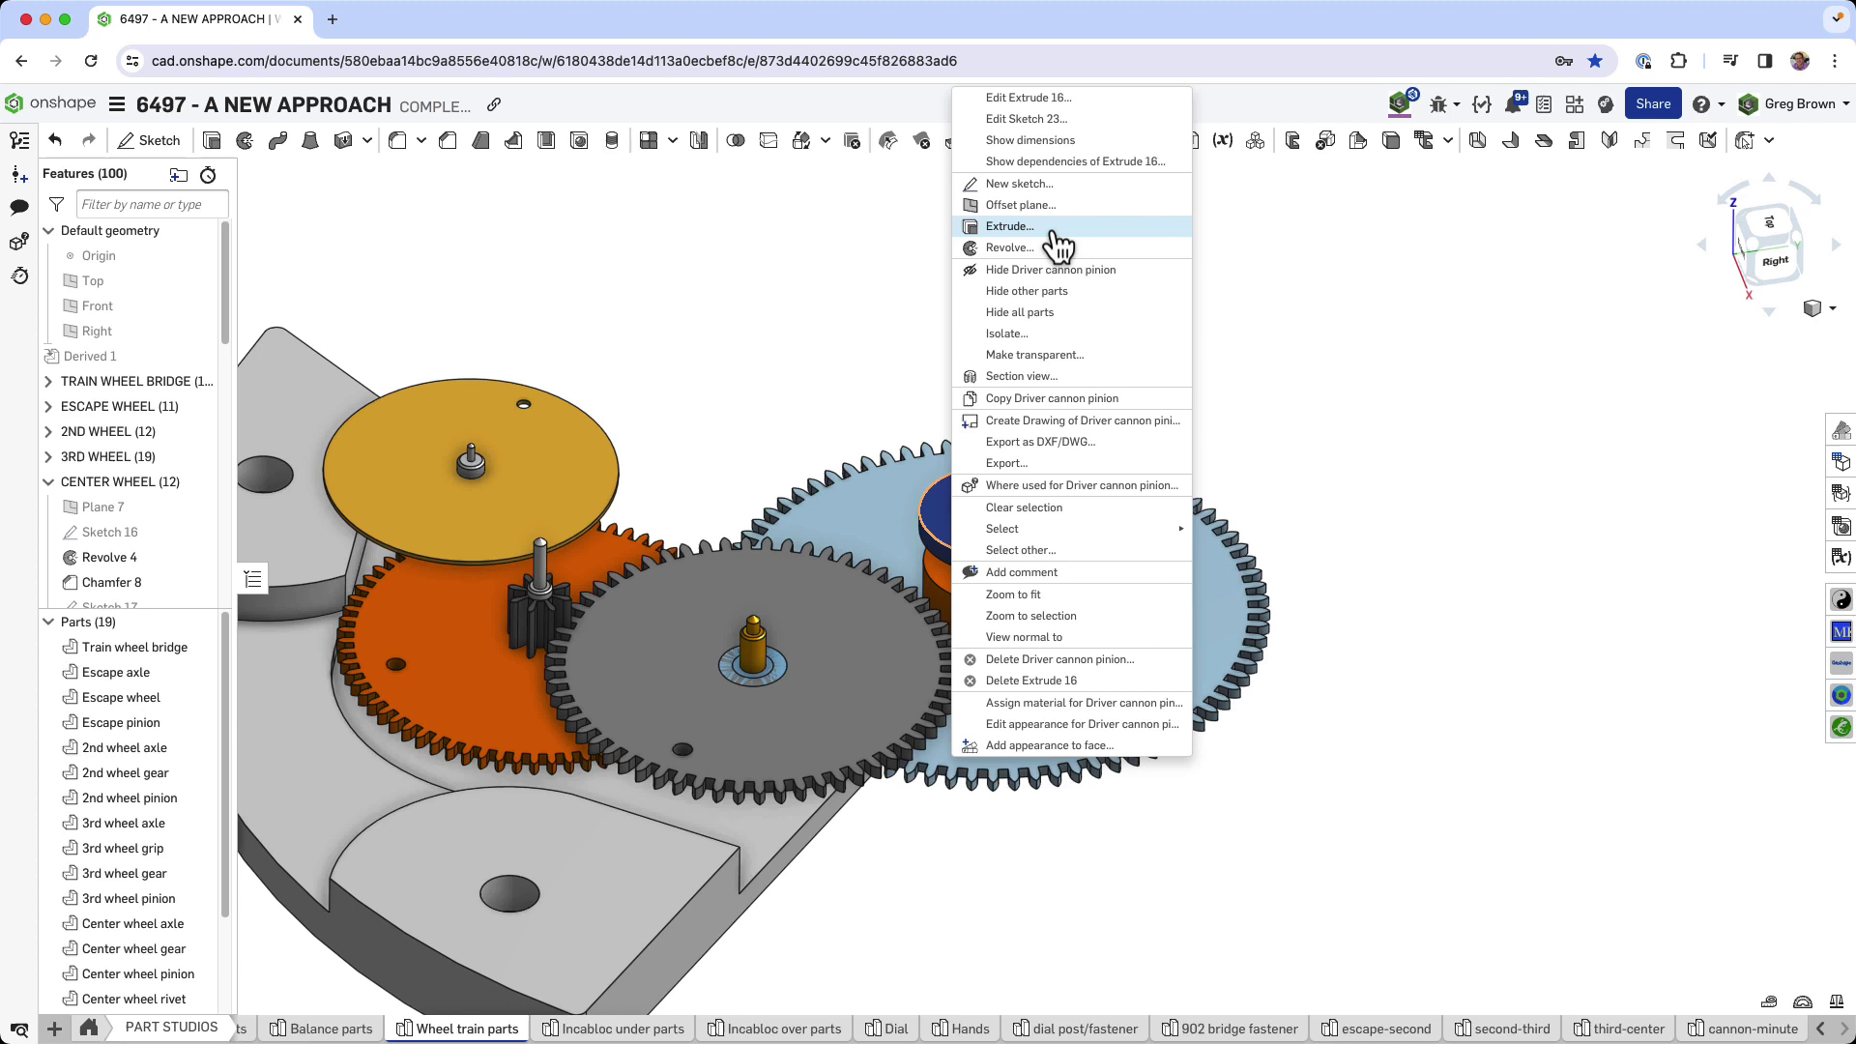
click(1087, 290)
right_drag(1093, 383, 1069, 499)
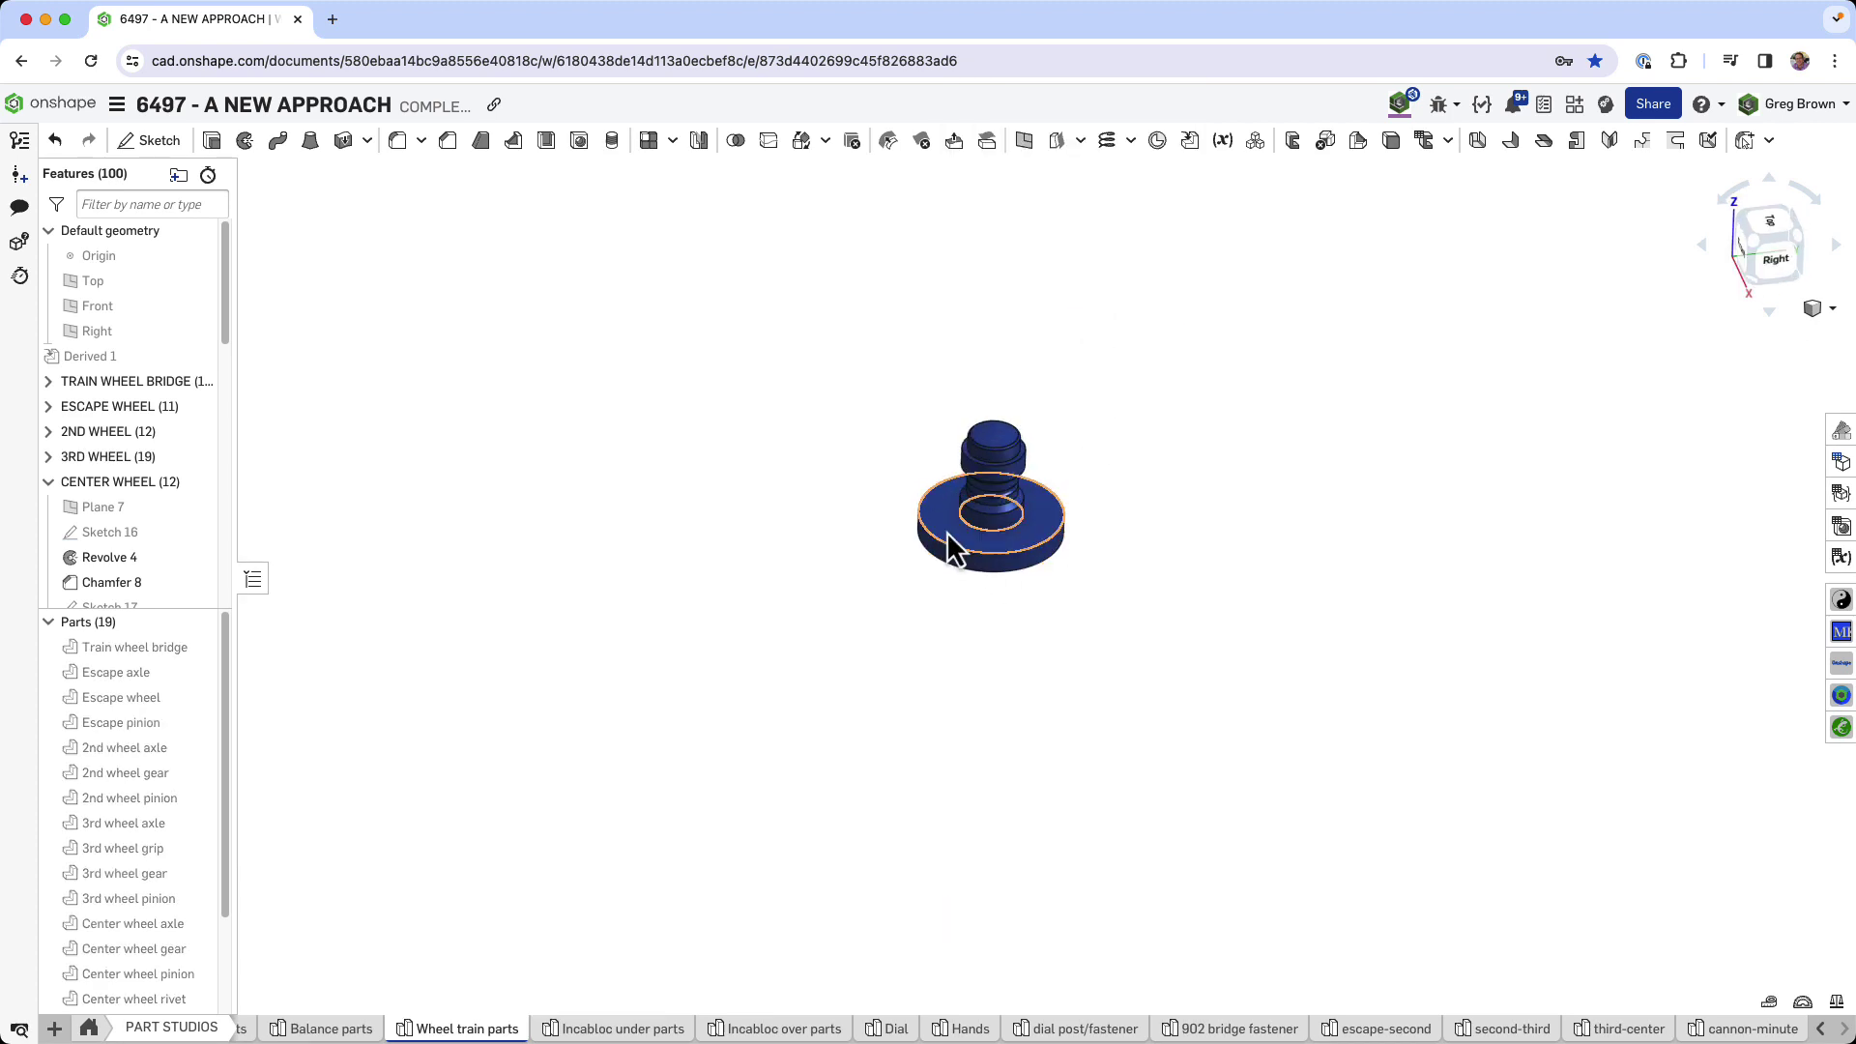
scroll(984, 481, up, 5)
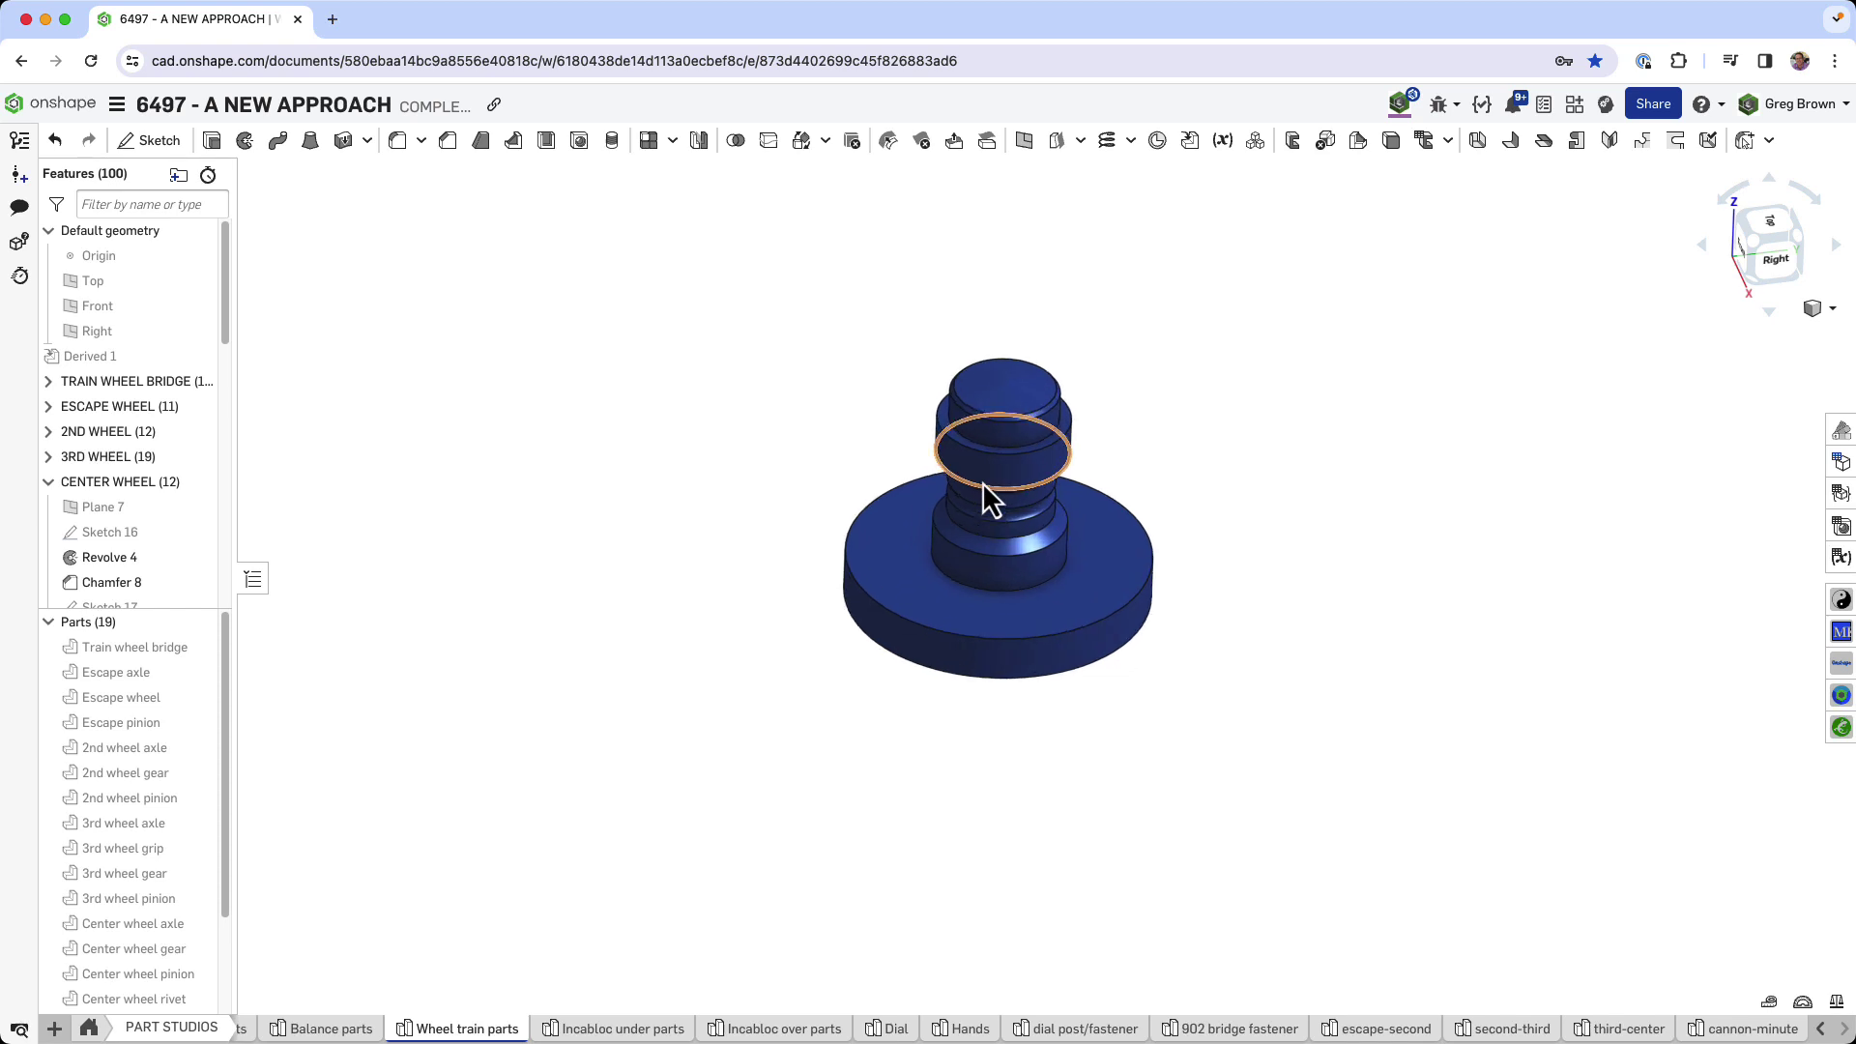
Super derive the cannon pinion leaves sketch from the cannon-minute part studio and locate it at the centre of the driver cannon pinion's disc
key(s)
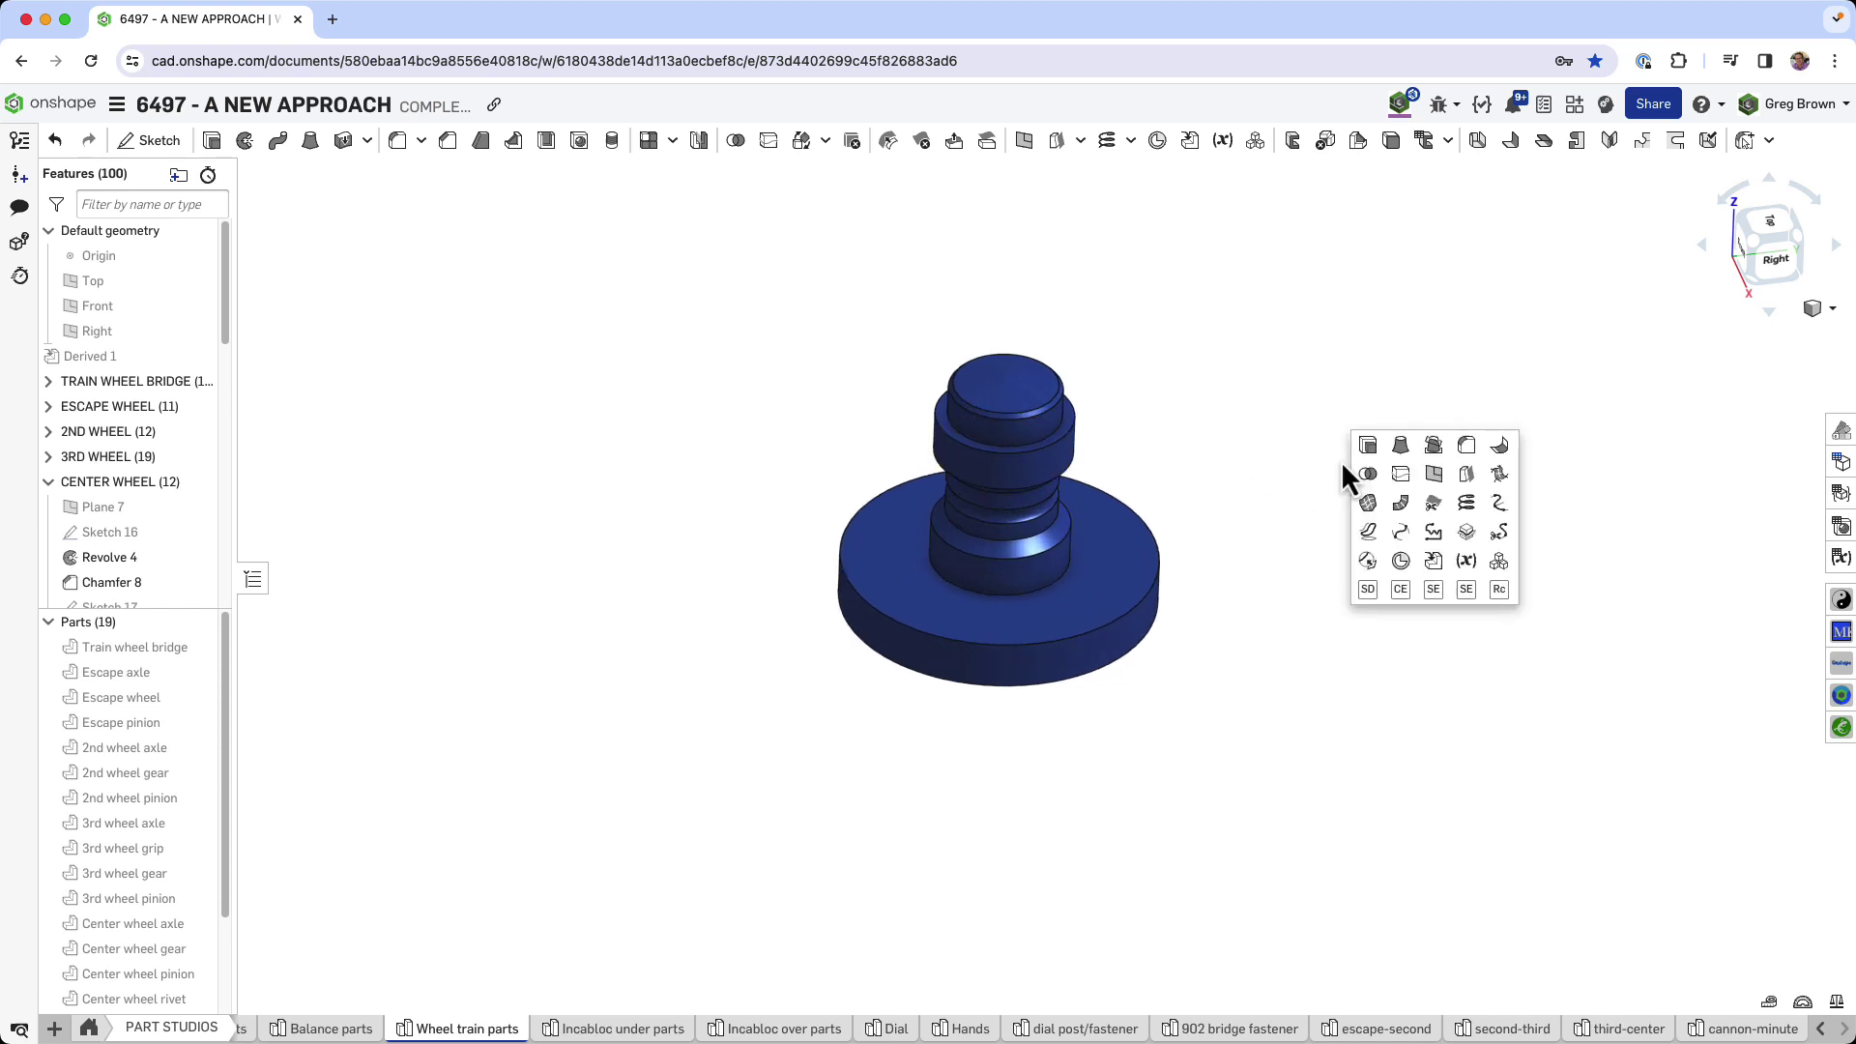
click(1390, 593)
click(689, 322)
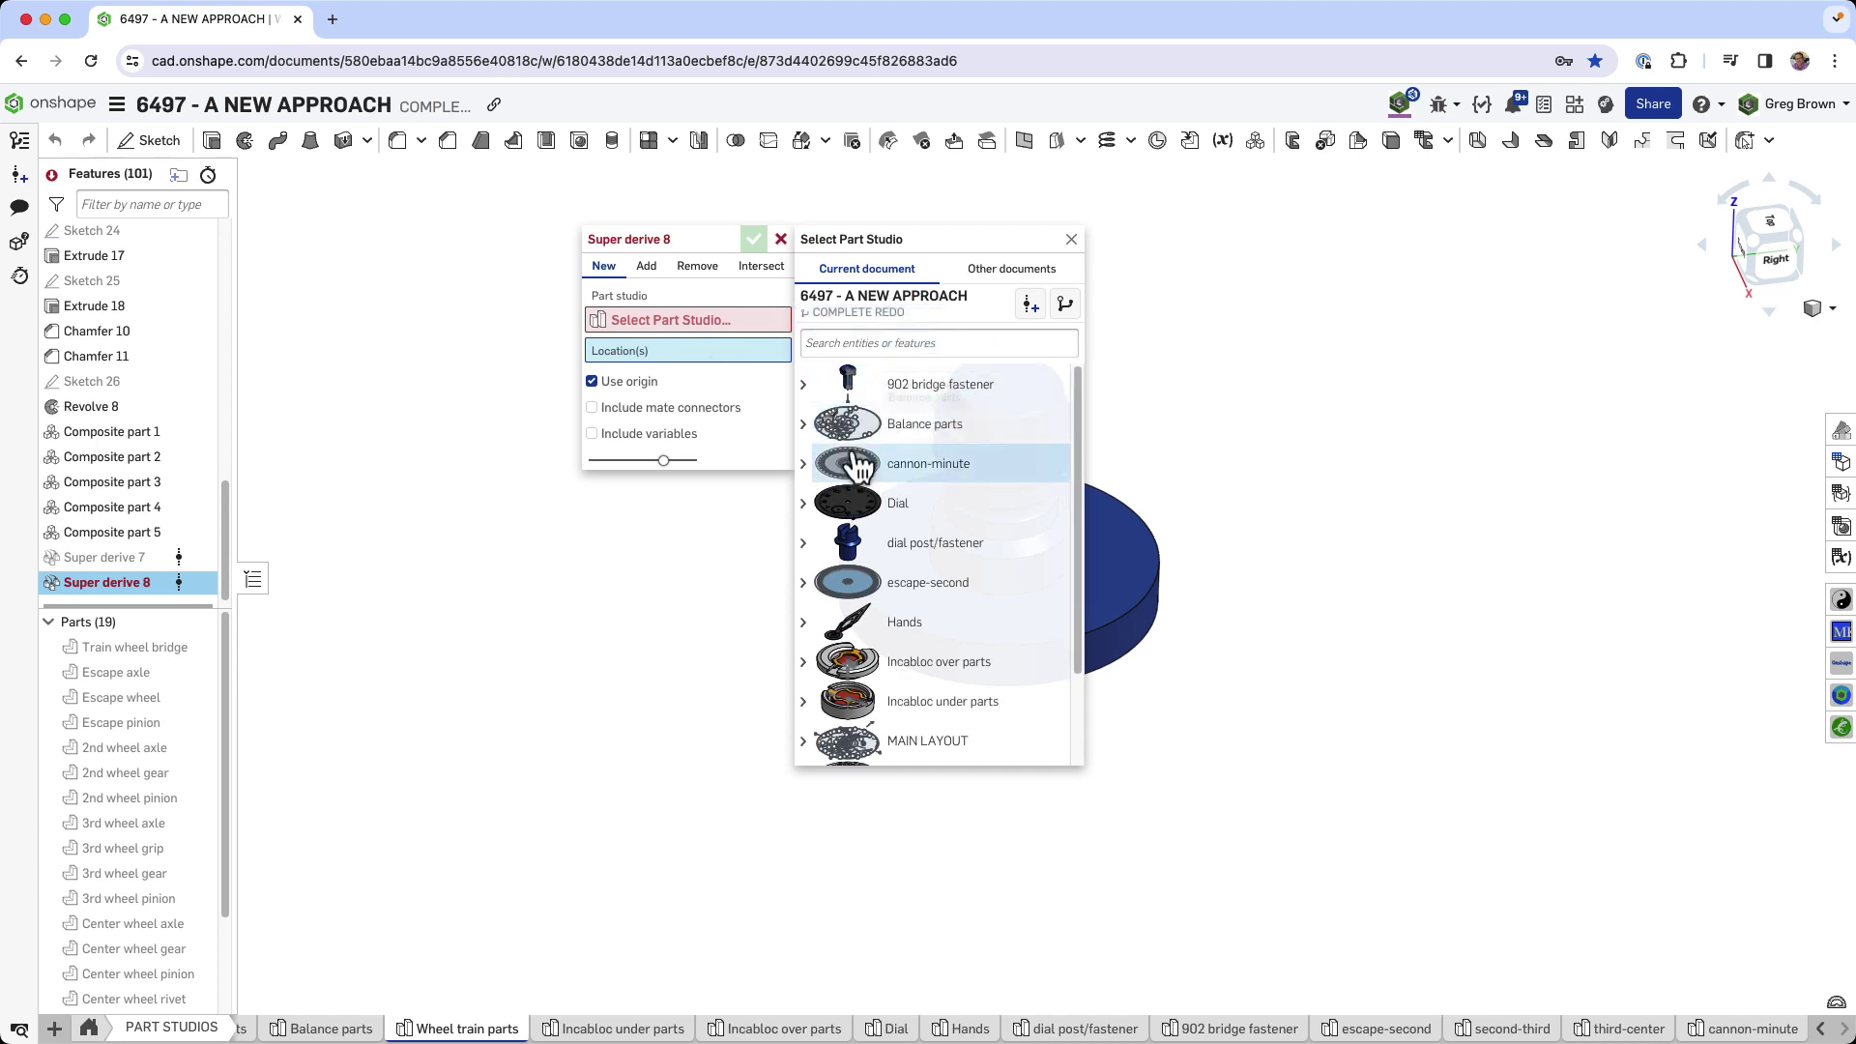
click(803, 465)
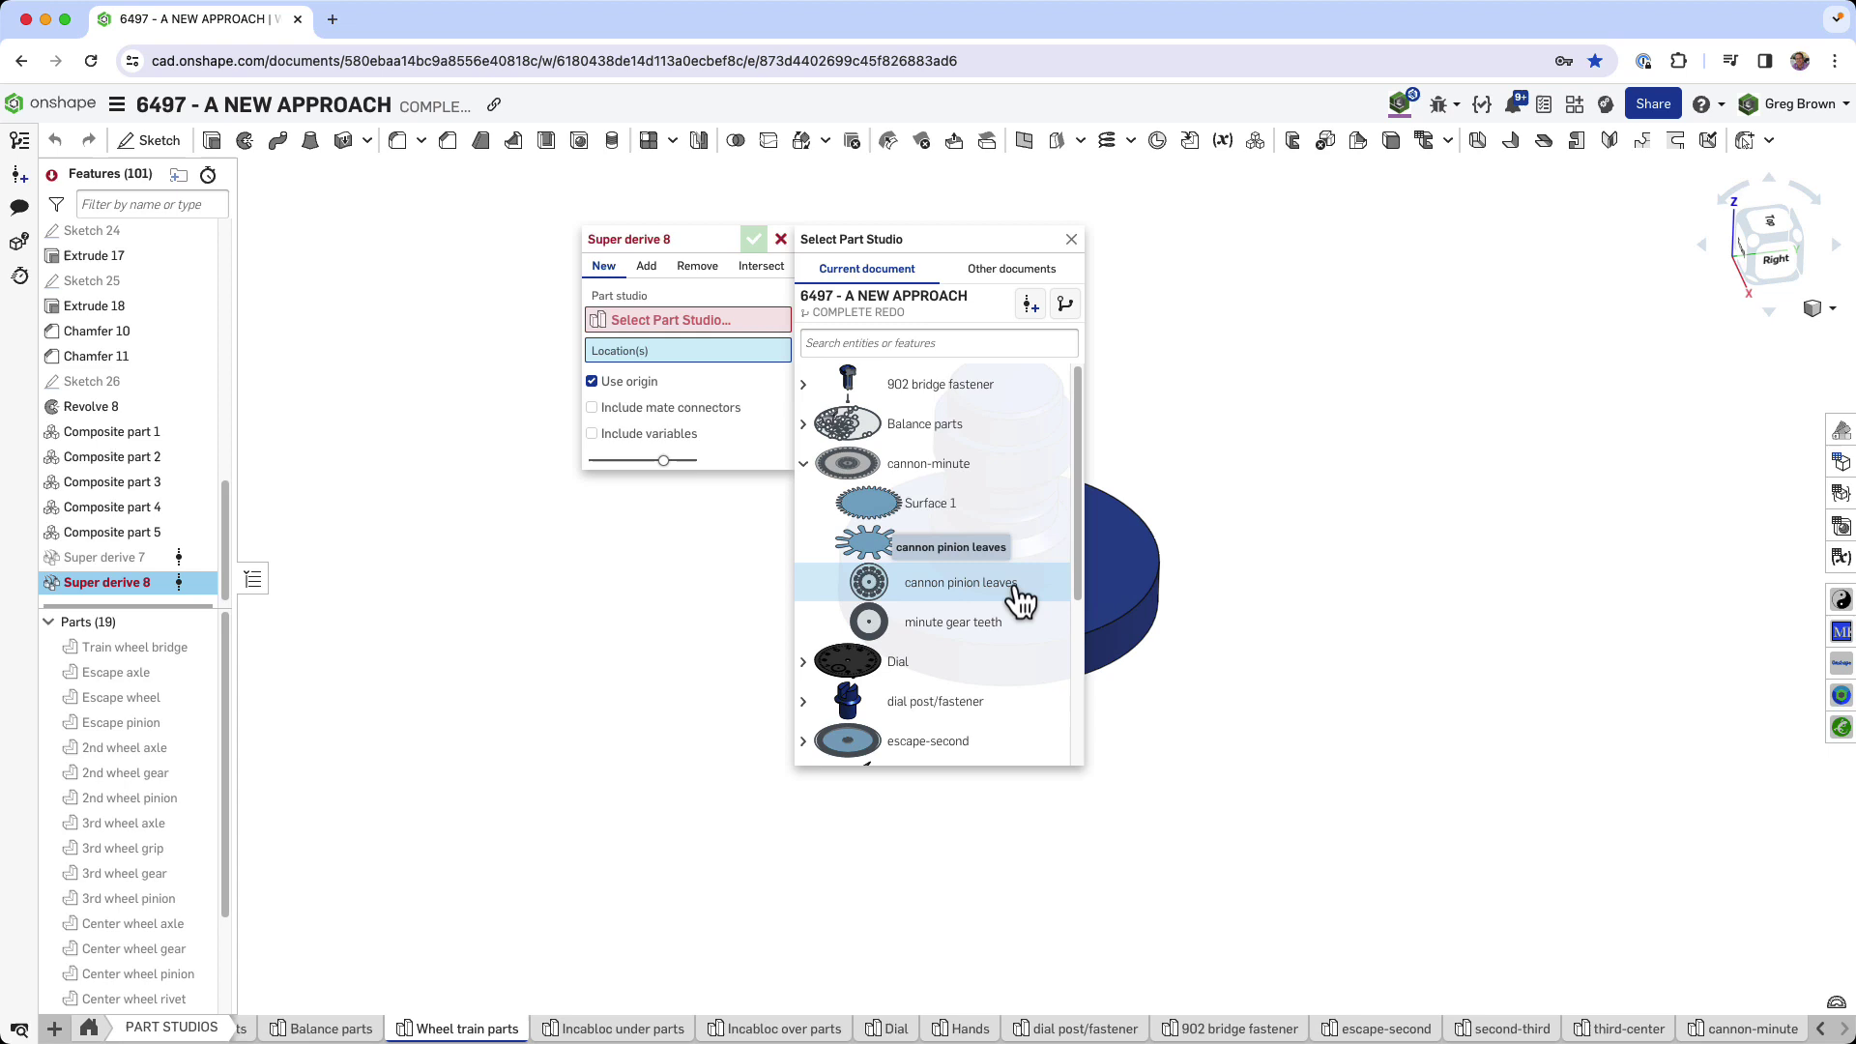
click(1012, 585)
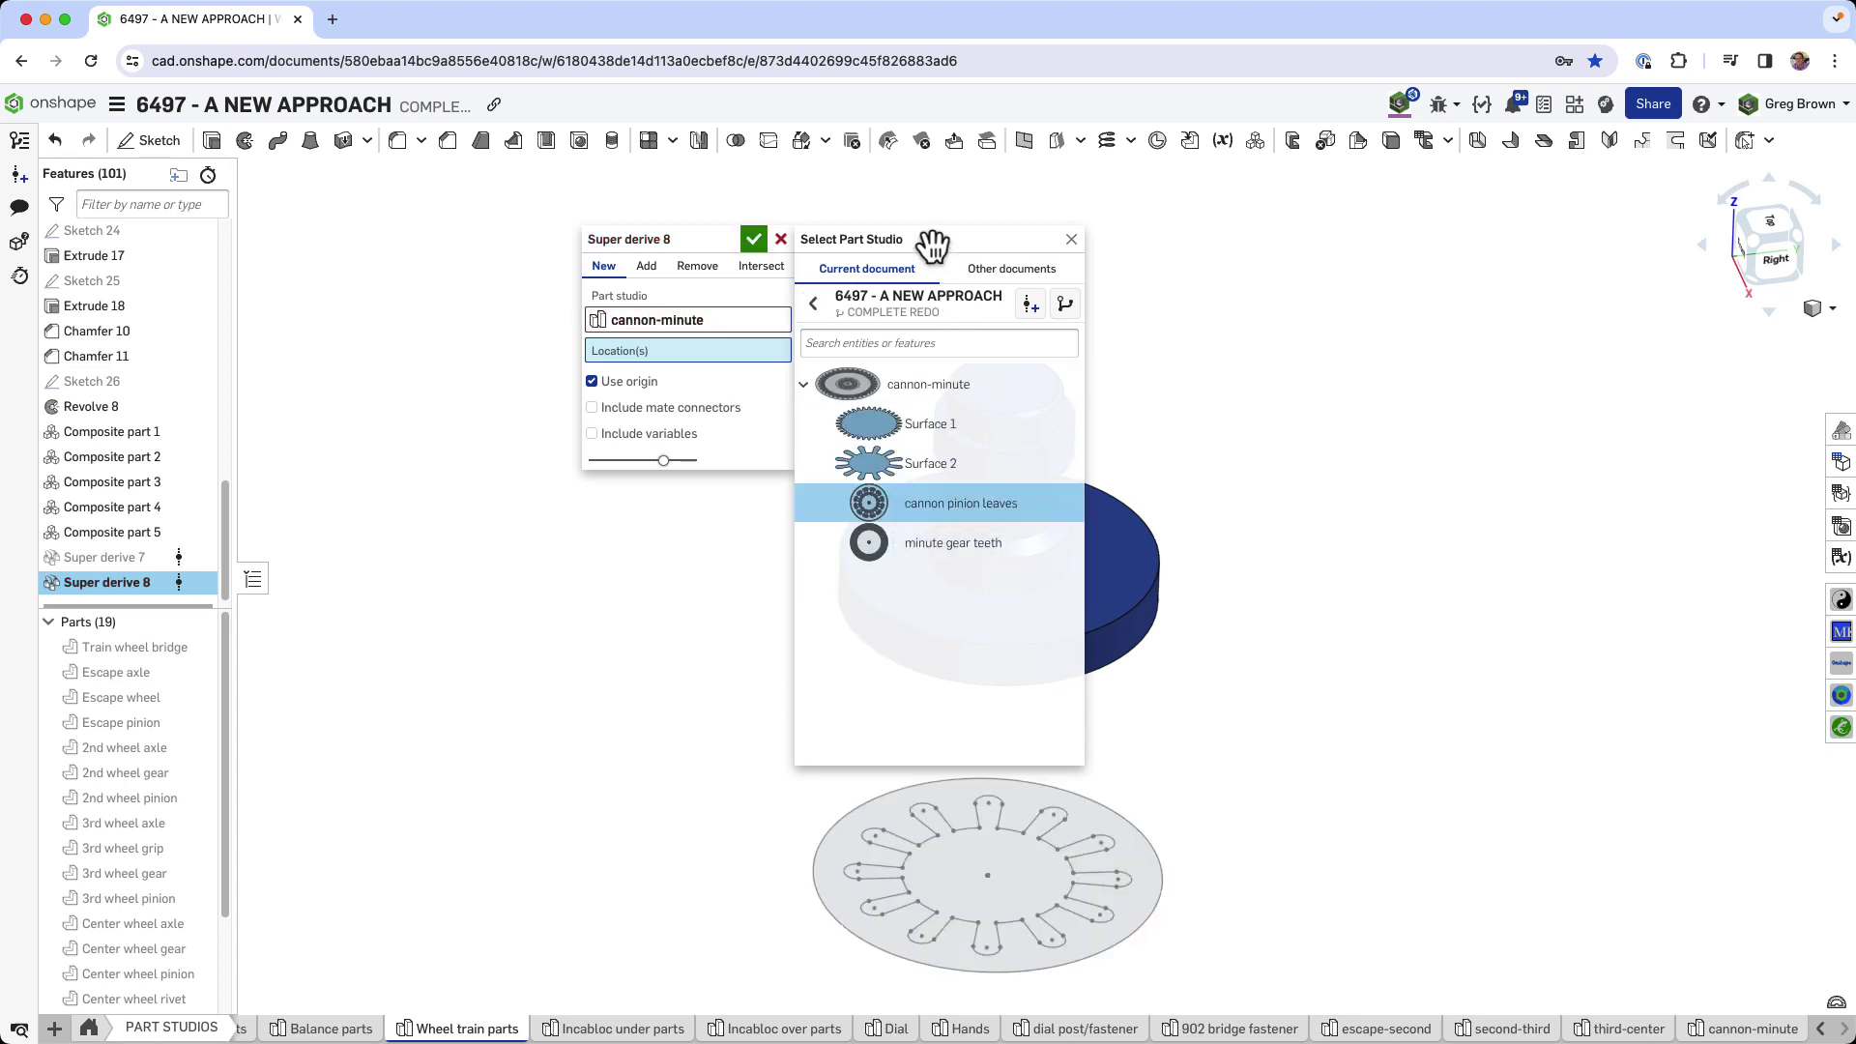
drag(1011, 246, 1521, 237)
click(636, 350)
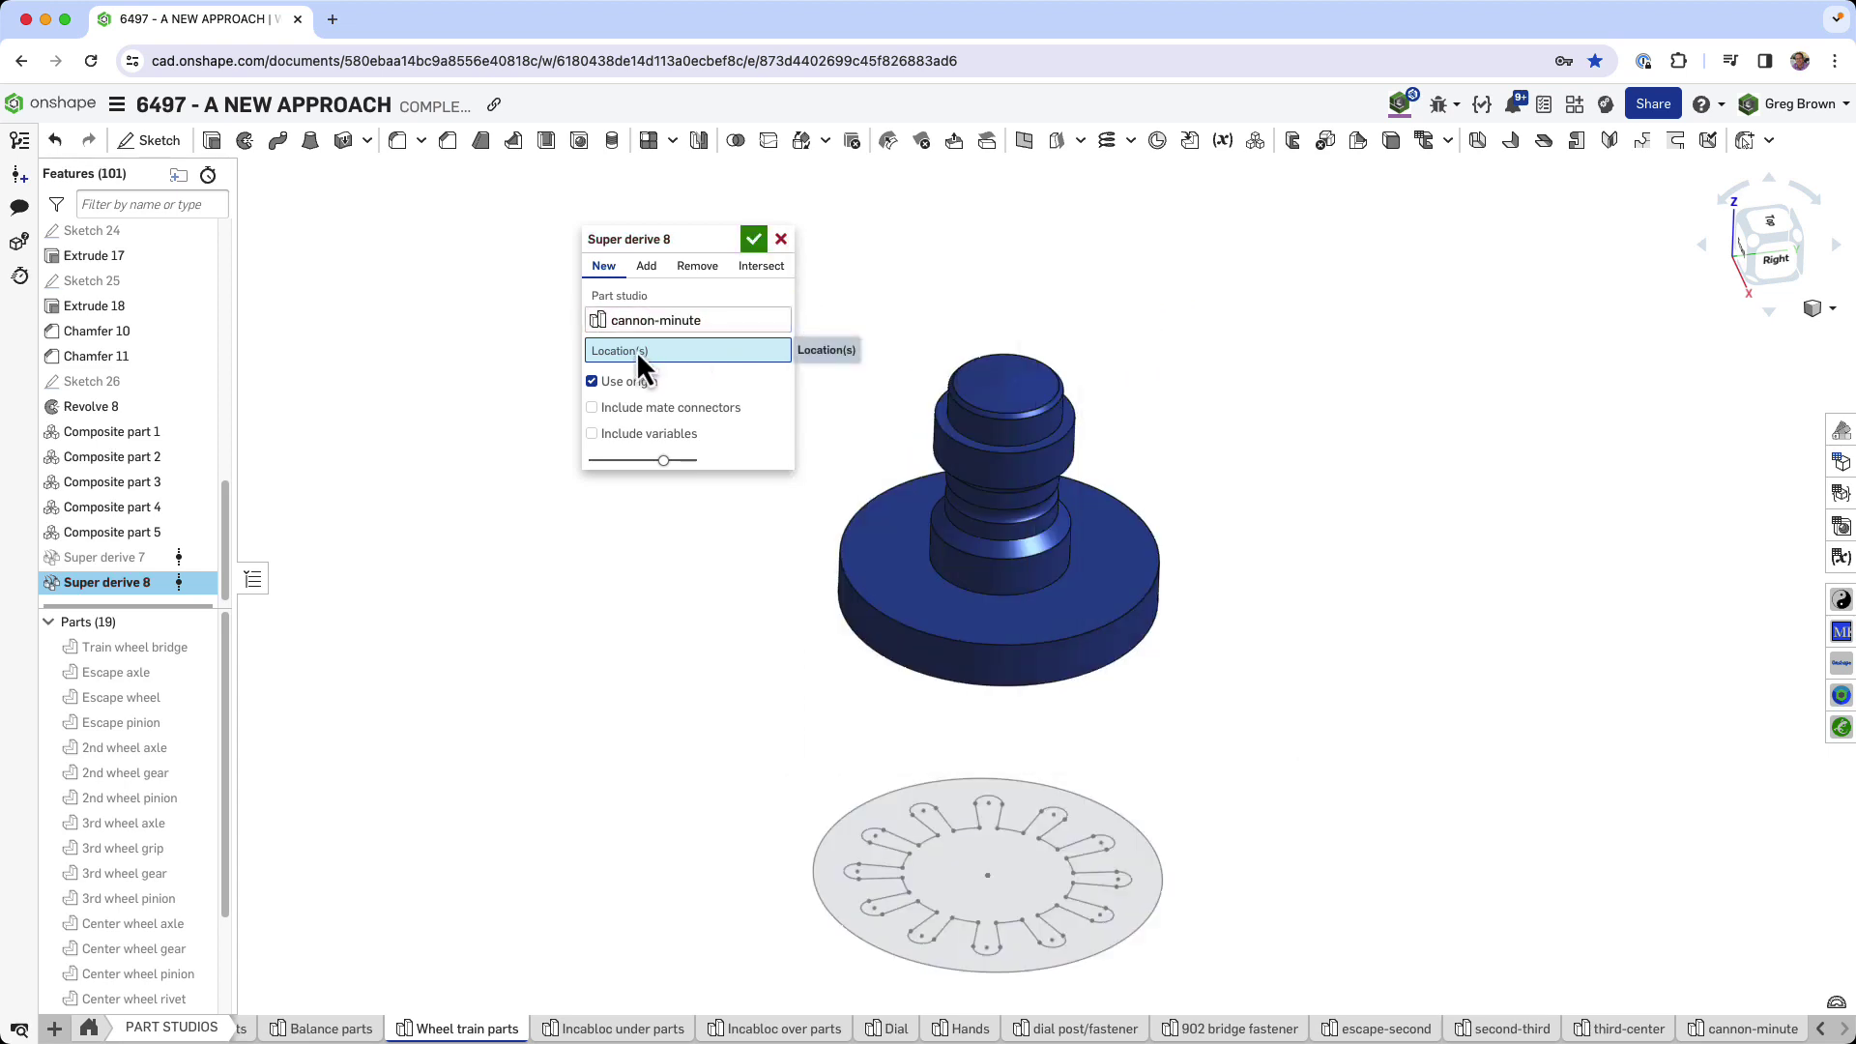
click(903, 629)
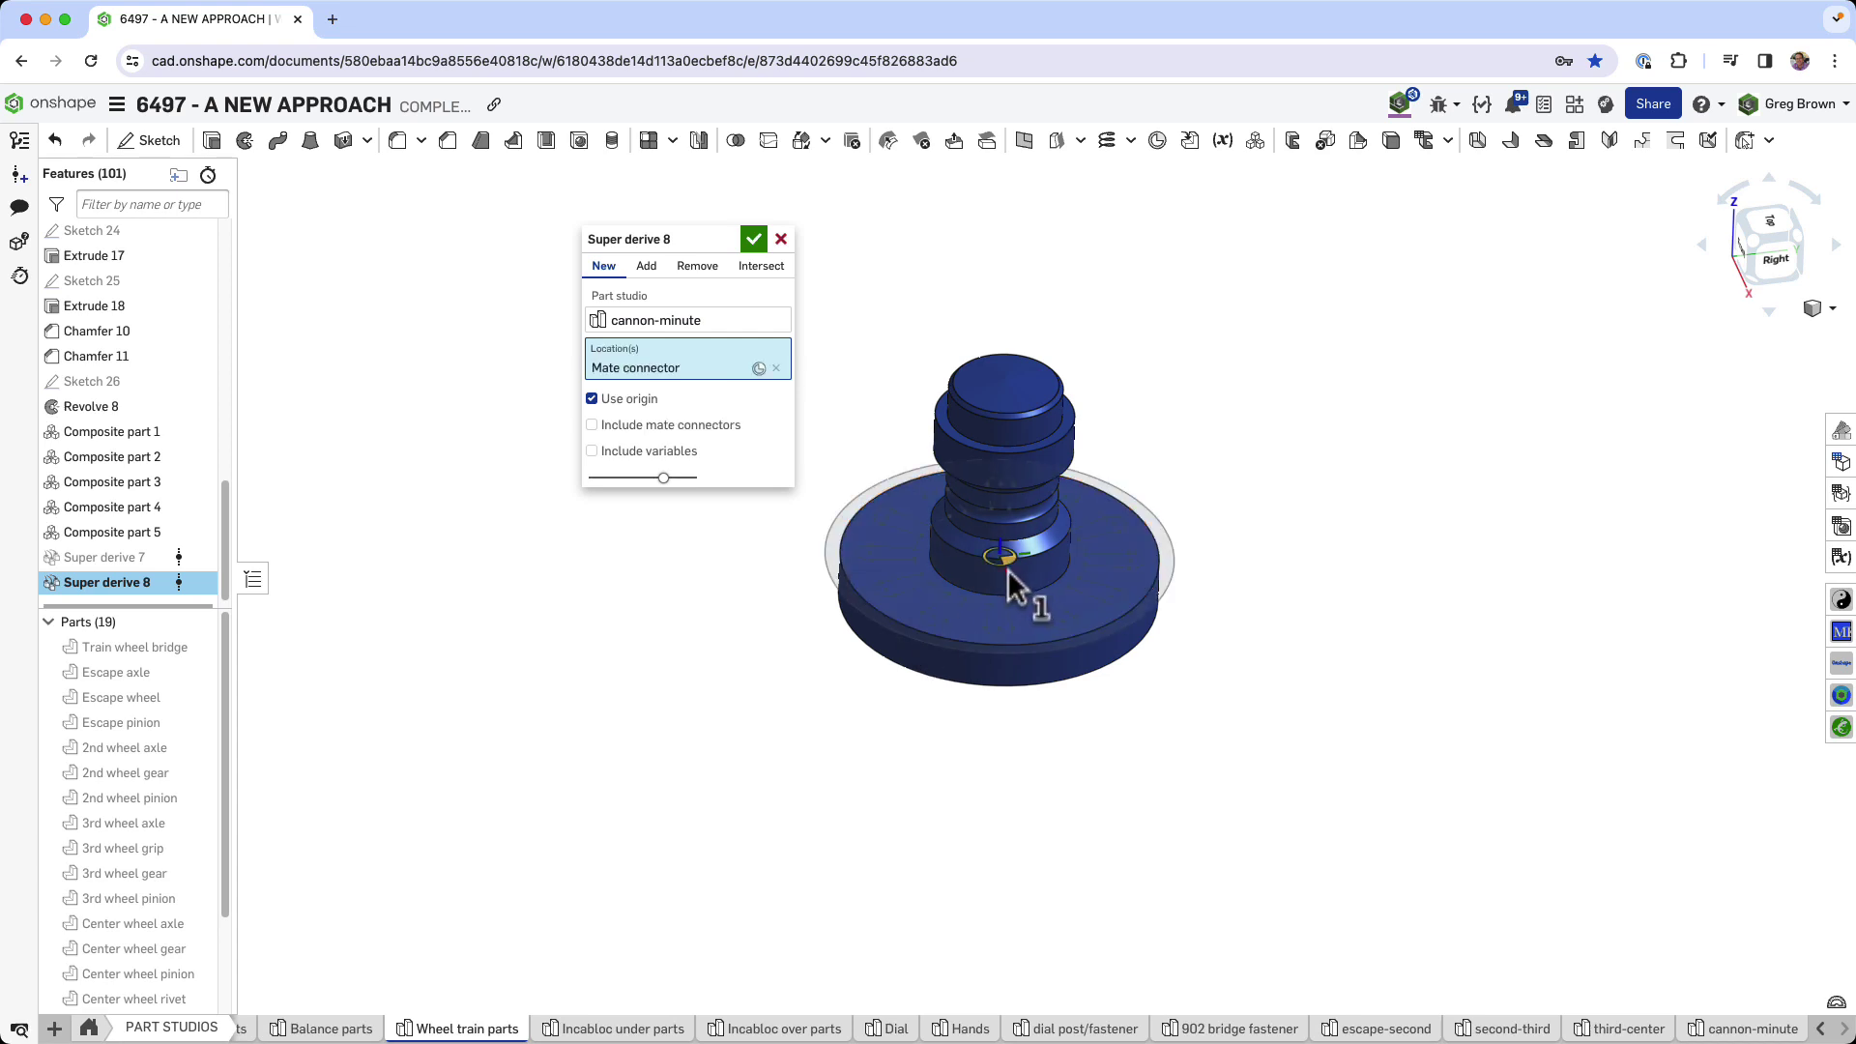
click(753, 238)
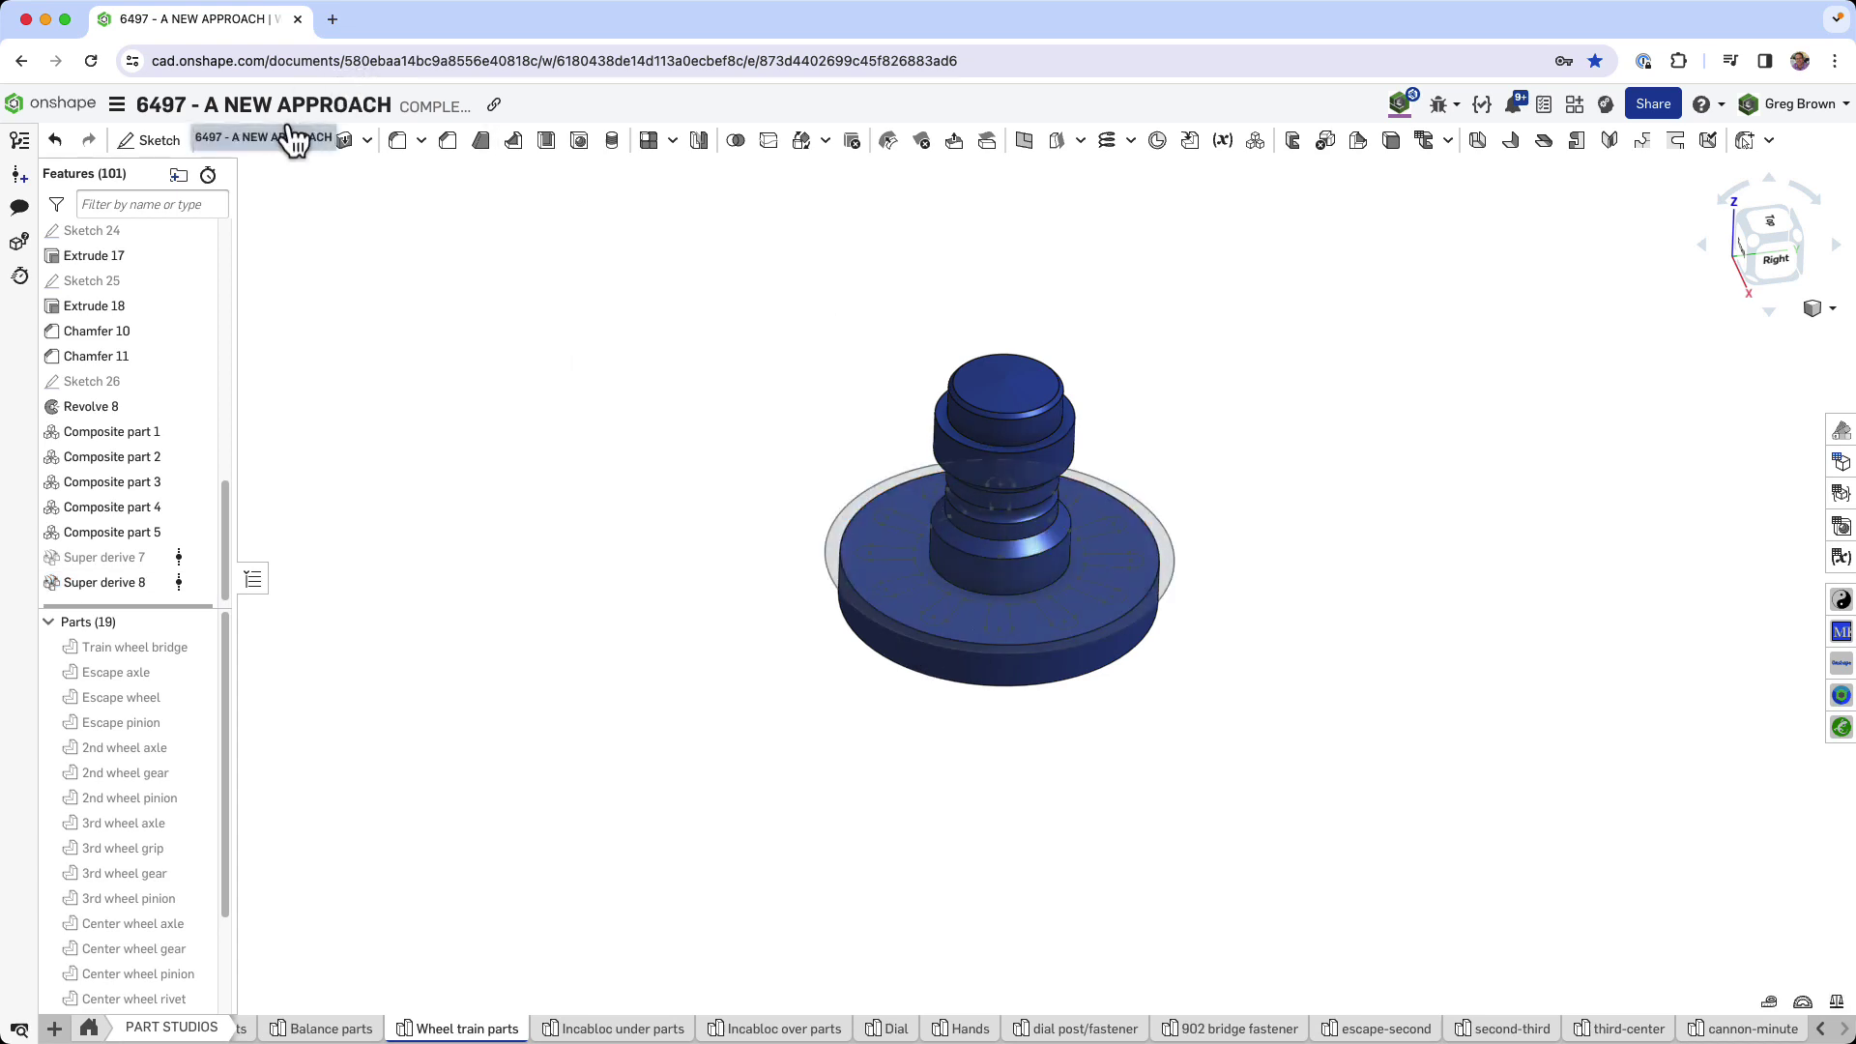
Extrude the region outside the derived pinion leaves as a Through all removal from the driver cannon pinion, and hide the derived sketch
click(212, 140)
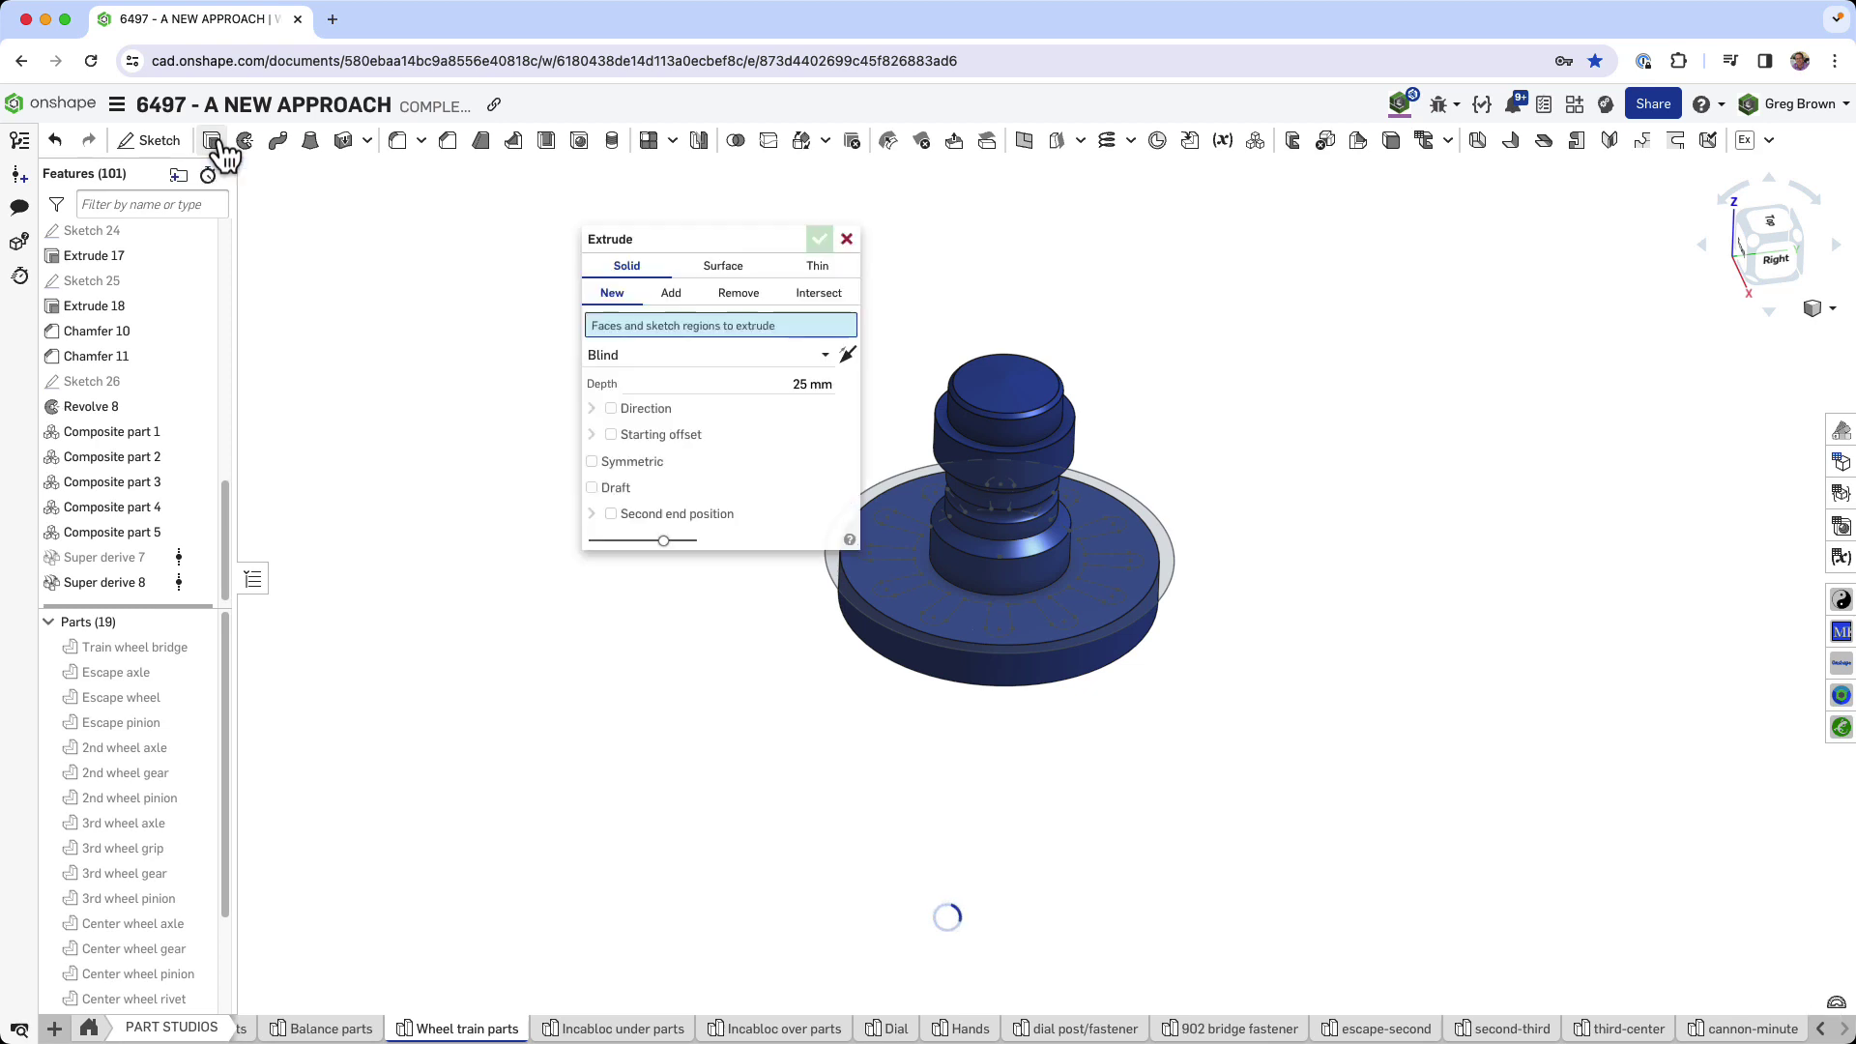
click(833, 578)
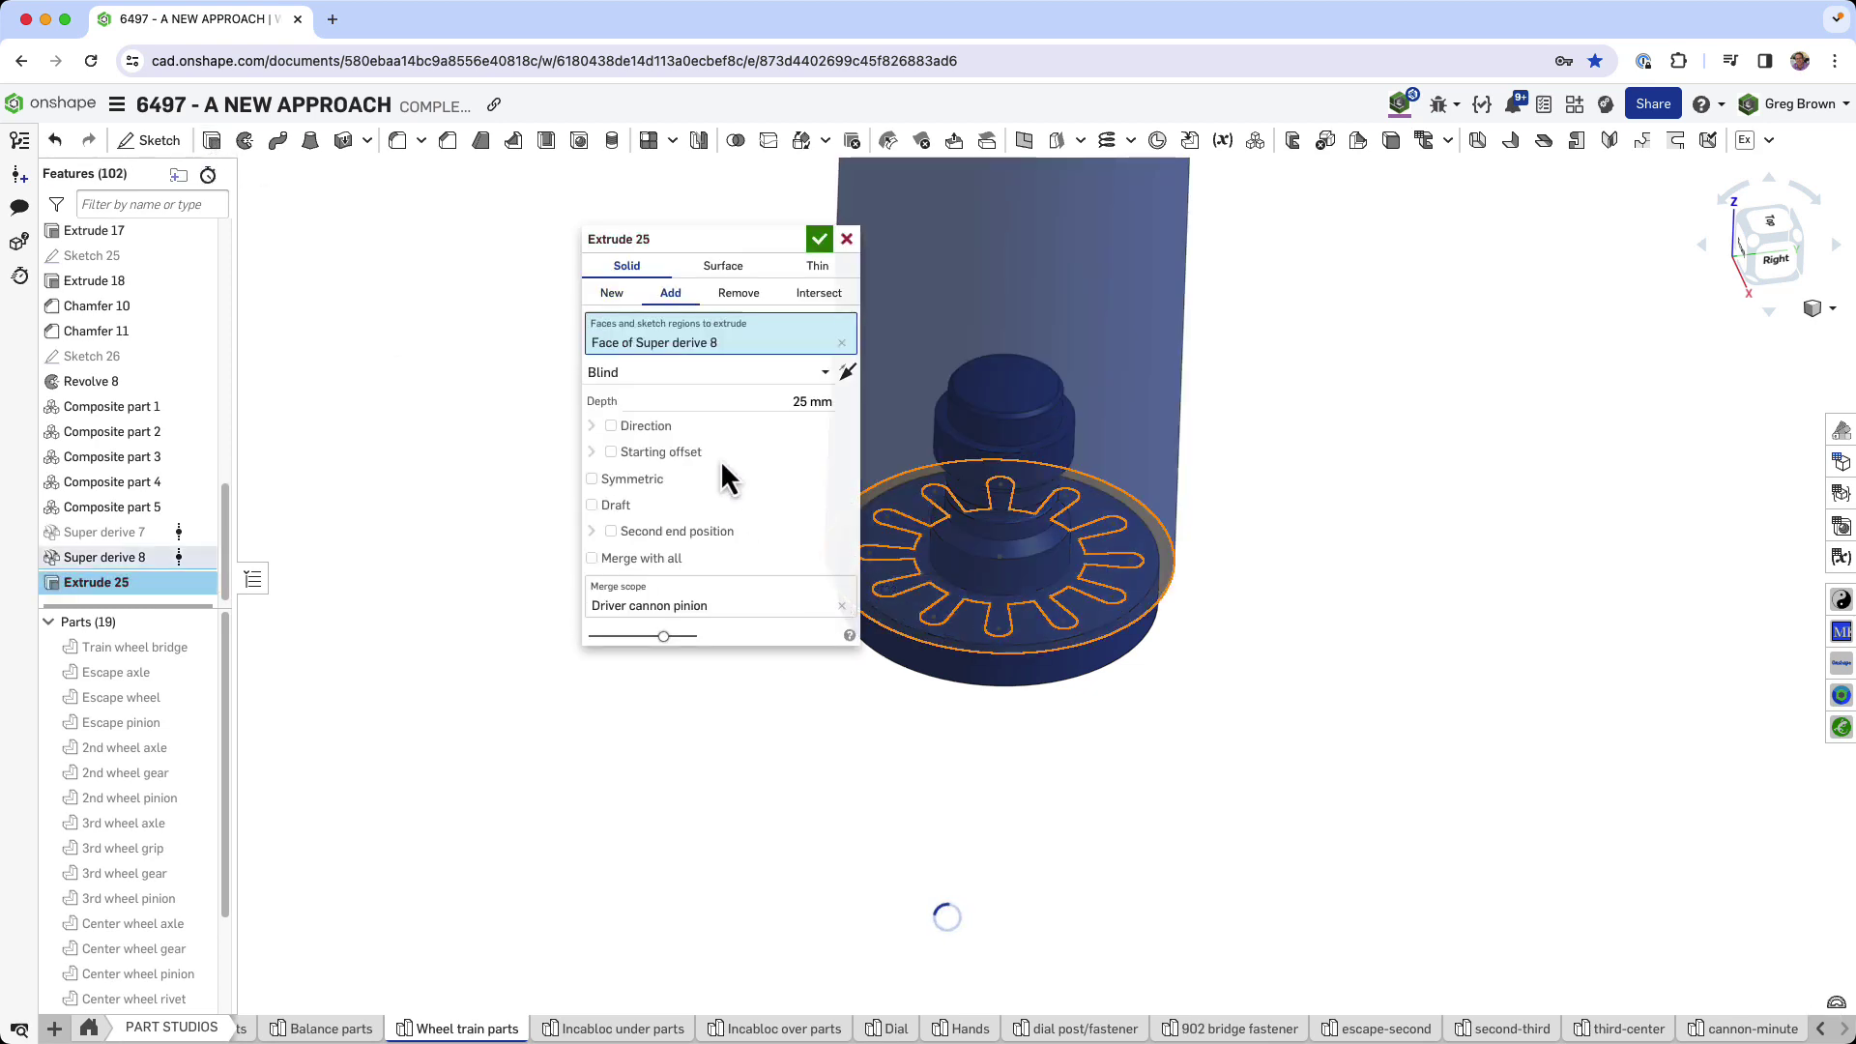
click(736, 295)
click(697, 372)
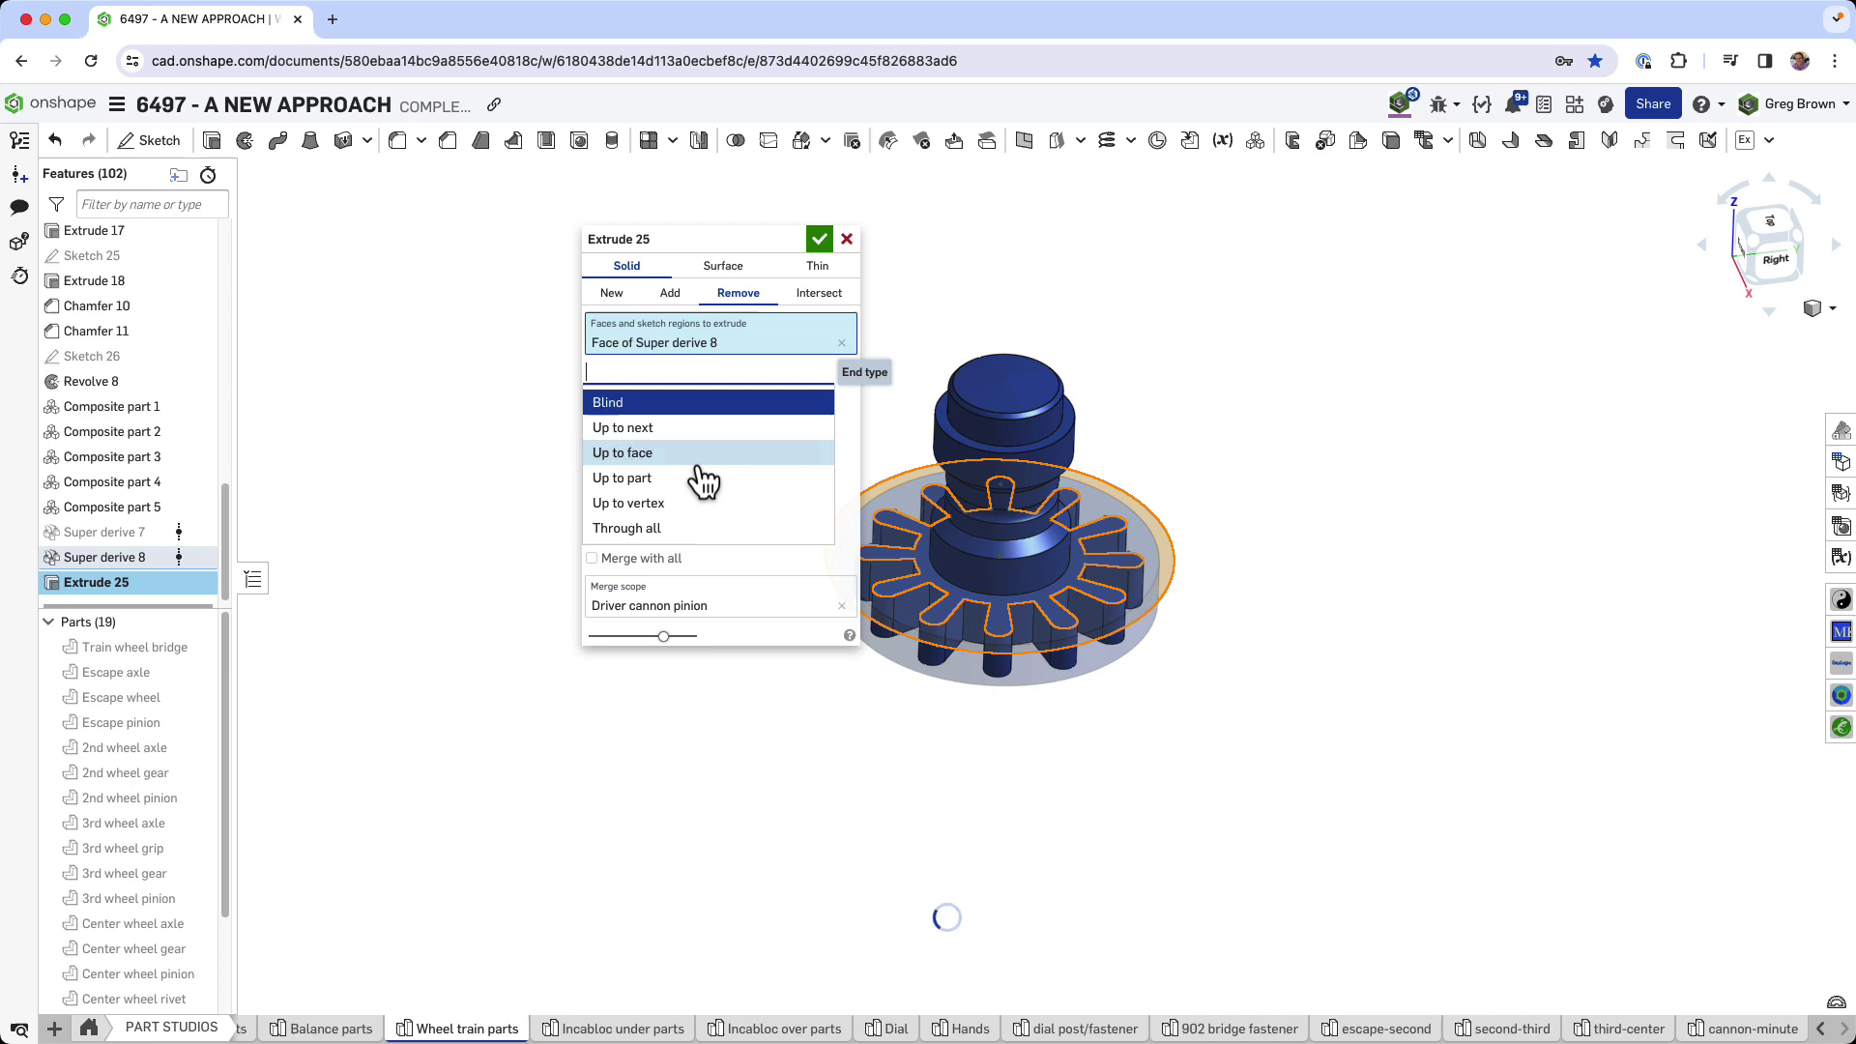
click(690, 530)
right_drag(1004, 606, 855, 250)
click(819, 239)
right_drag(838, 480, 770, 497)
scroll(942, 496, up, 5)
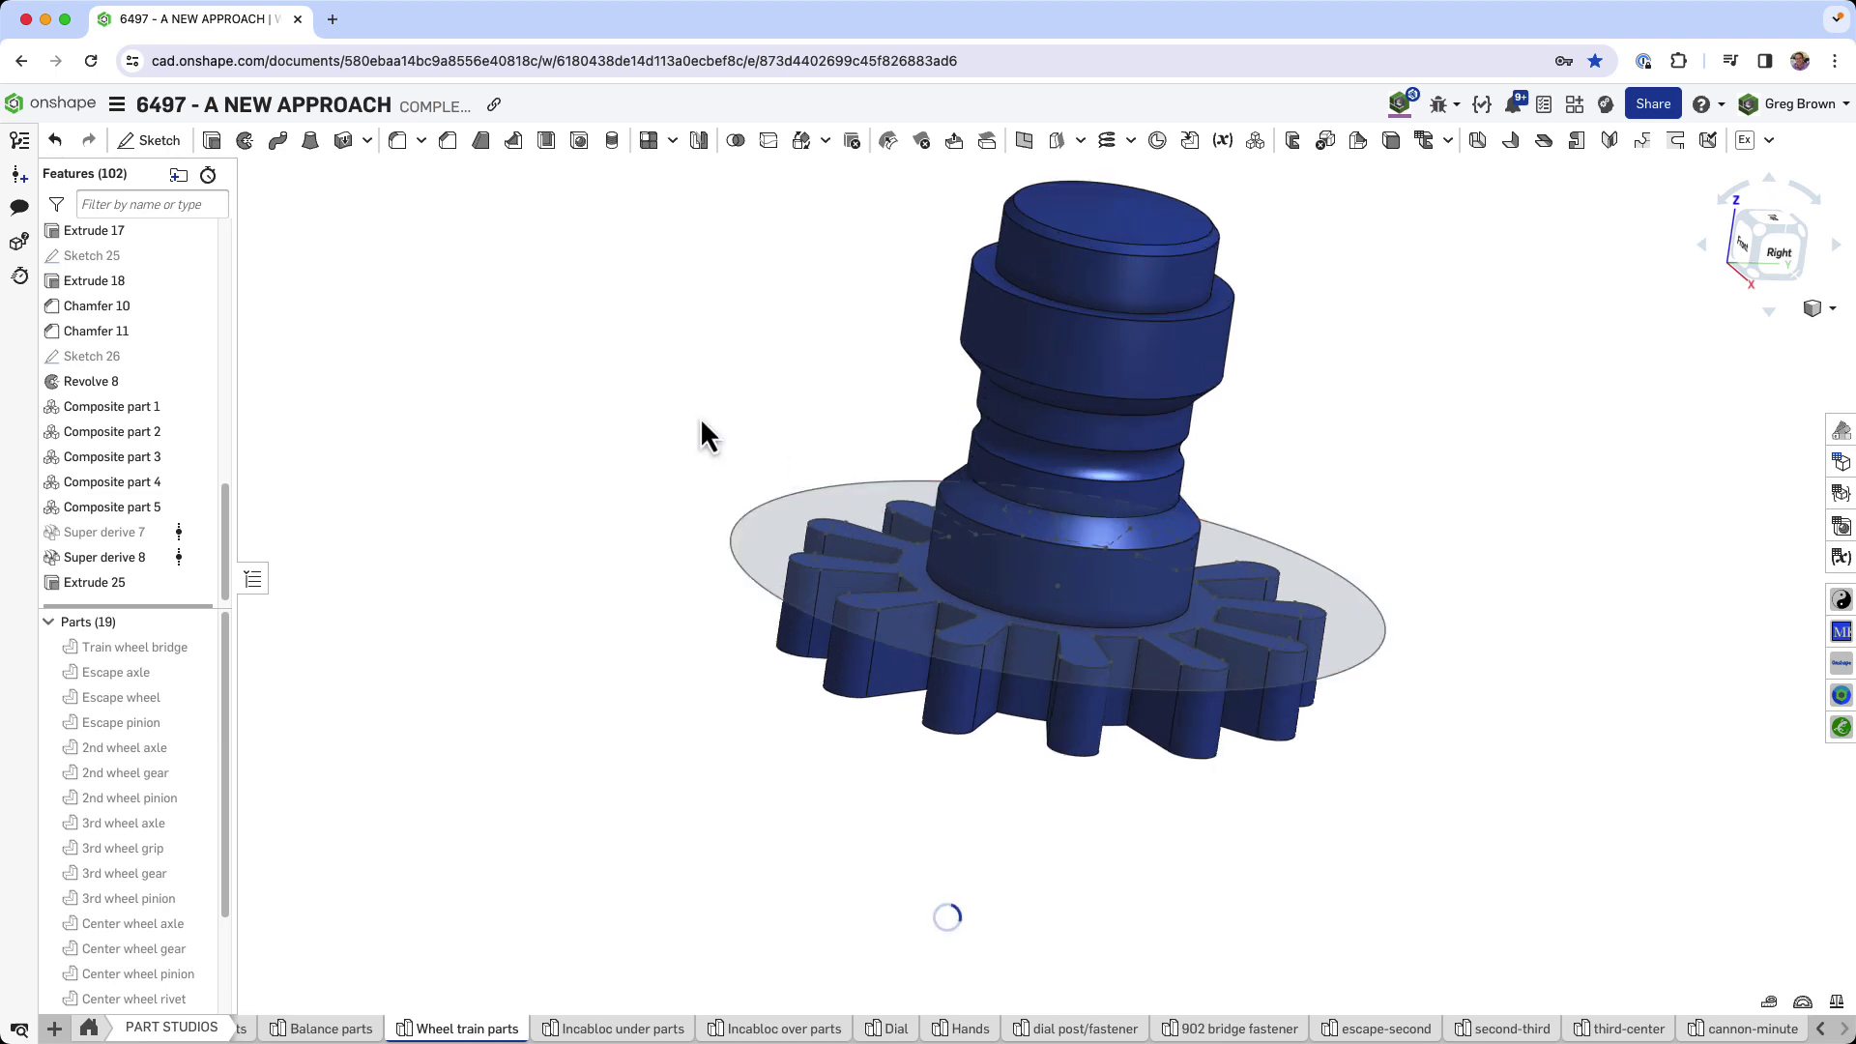
right_drag(725, 418, 795, 491)
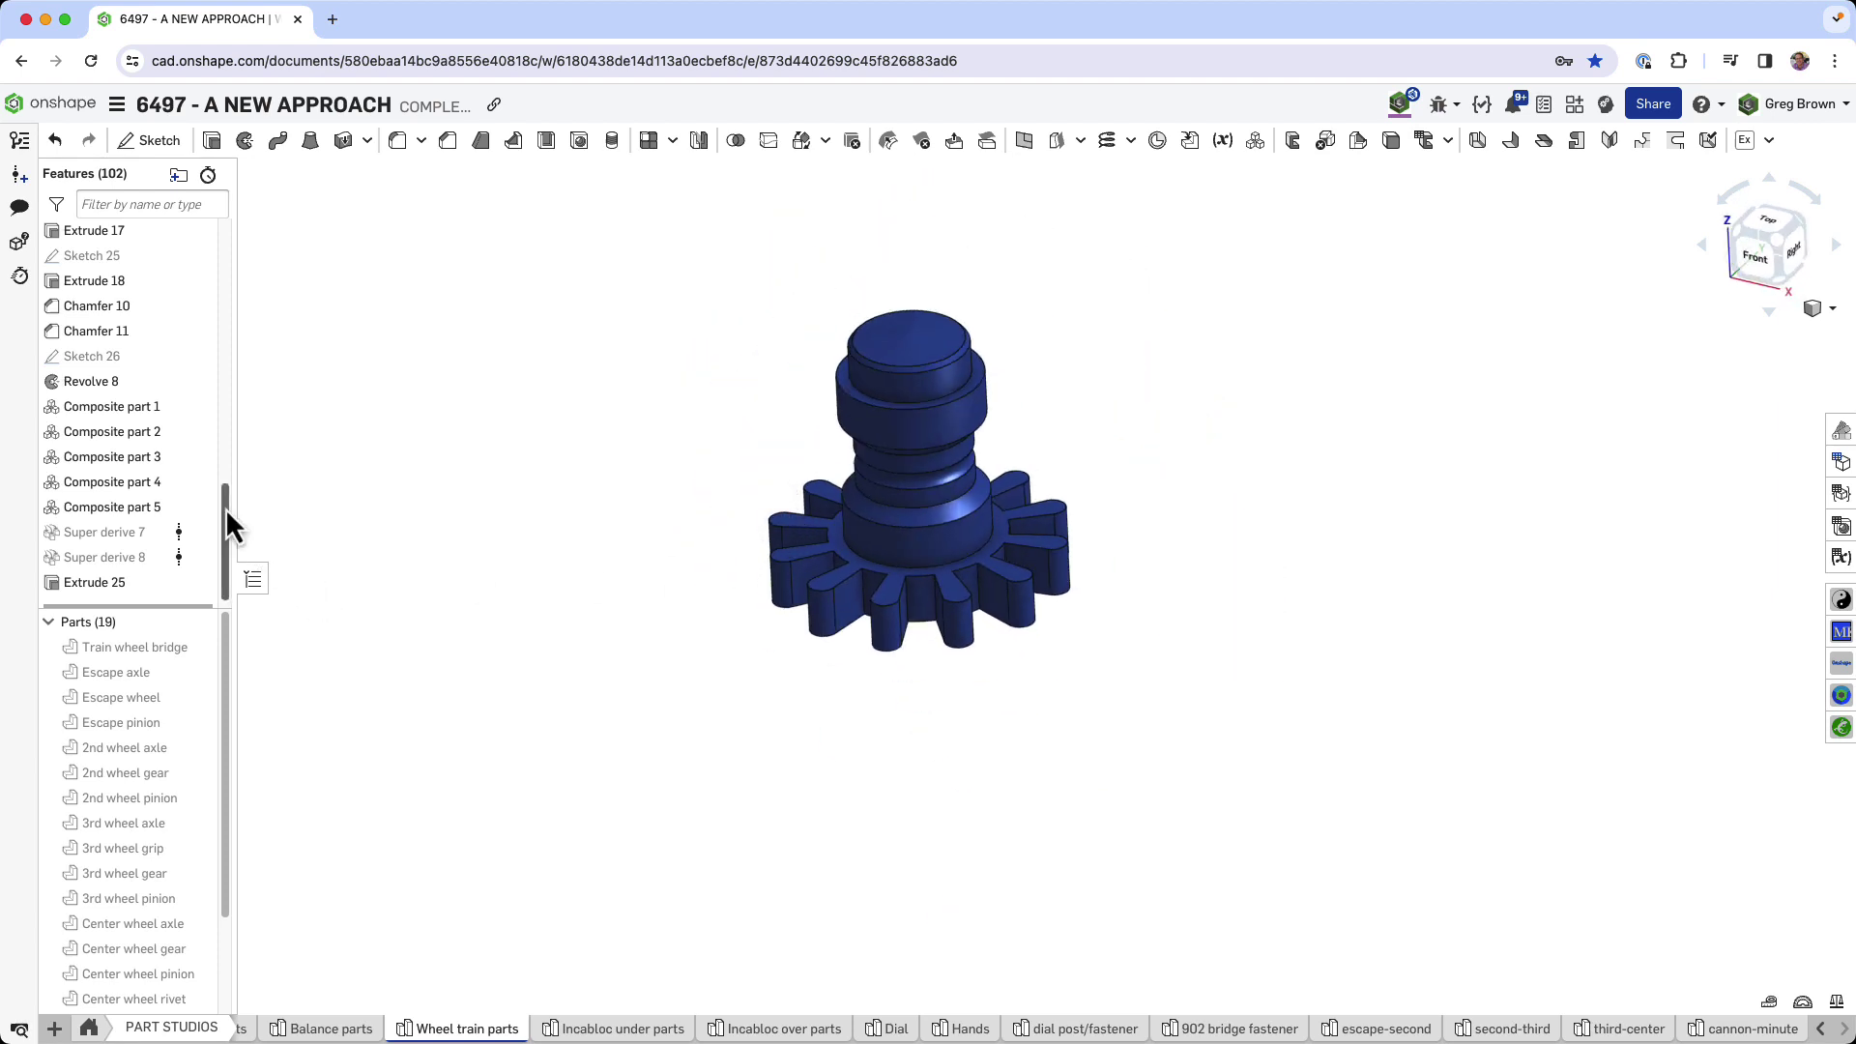
Show all parts and examine the driver cannon pinion in place within the wheel train
drag(224, 508, 217, 555)
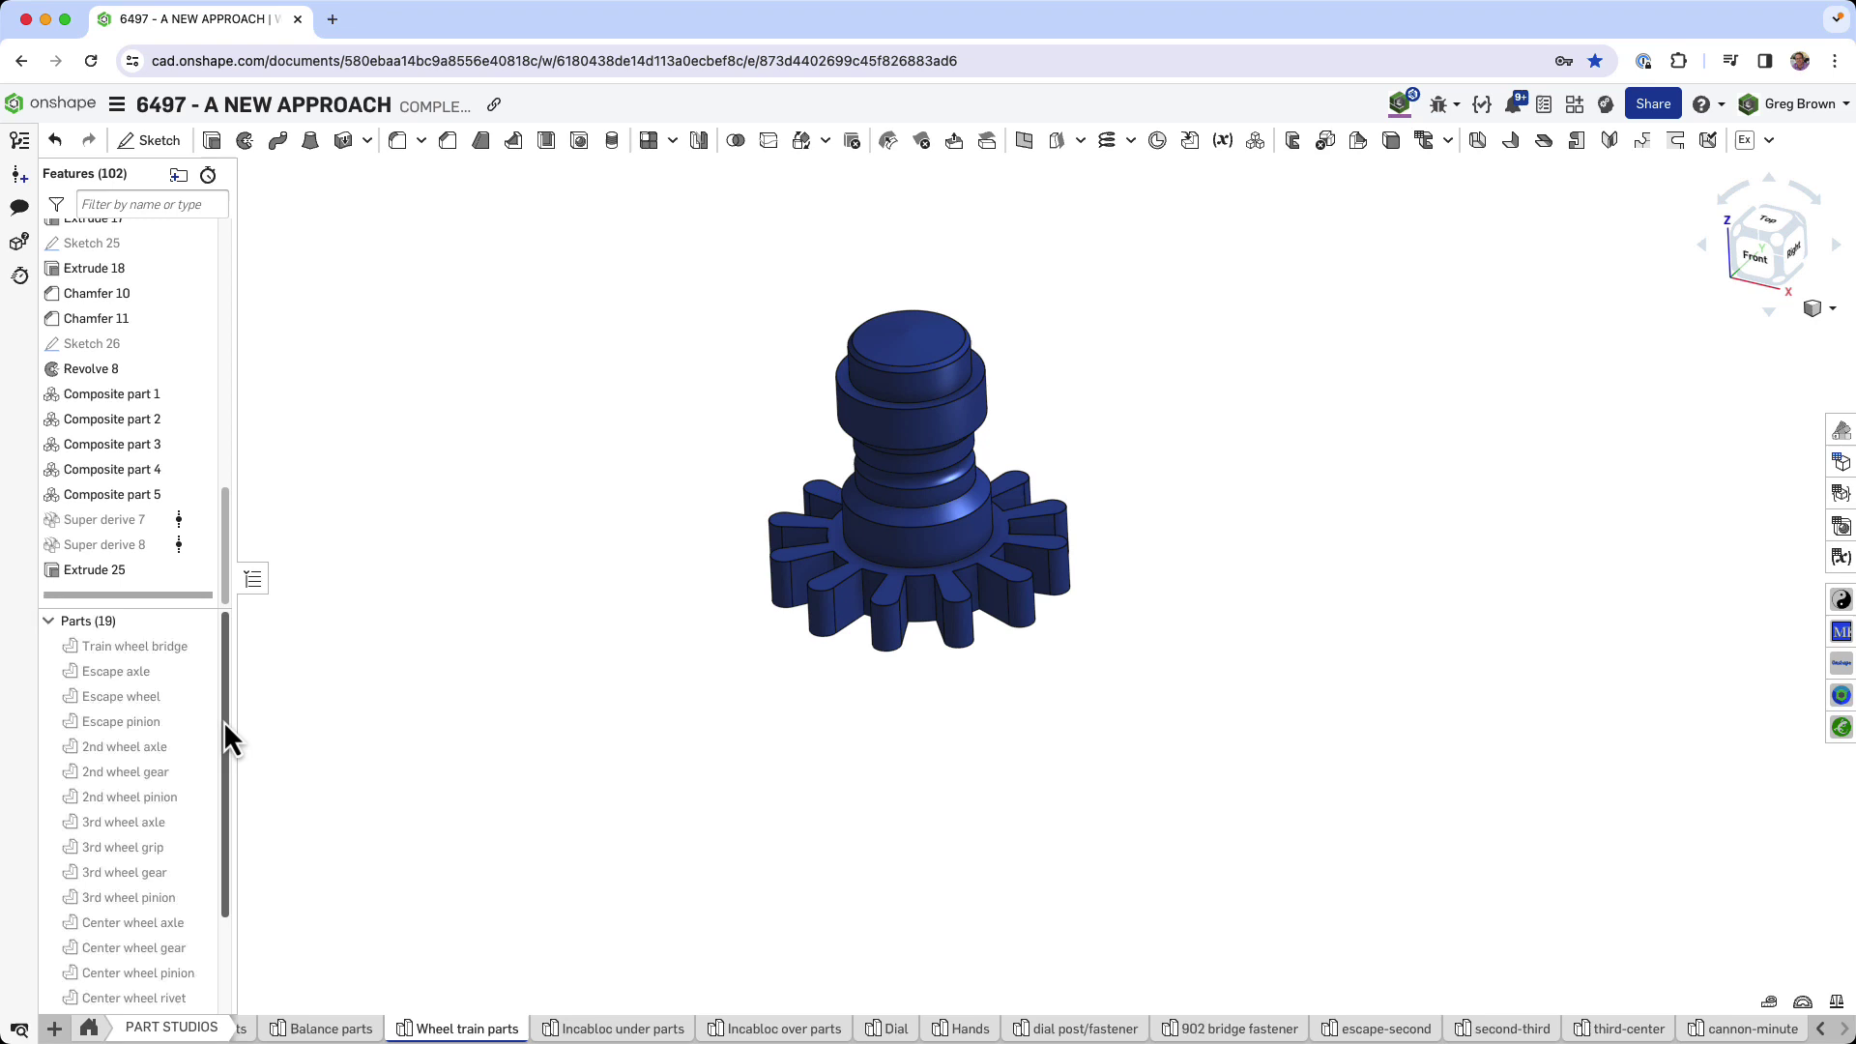
drag(224, 722, 261, 789)
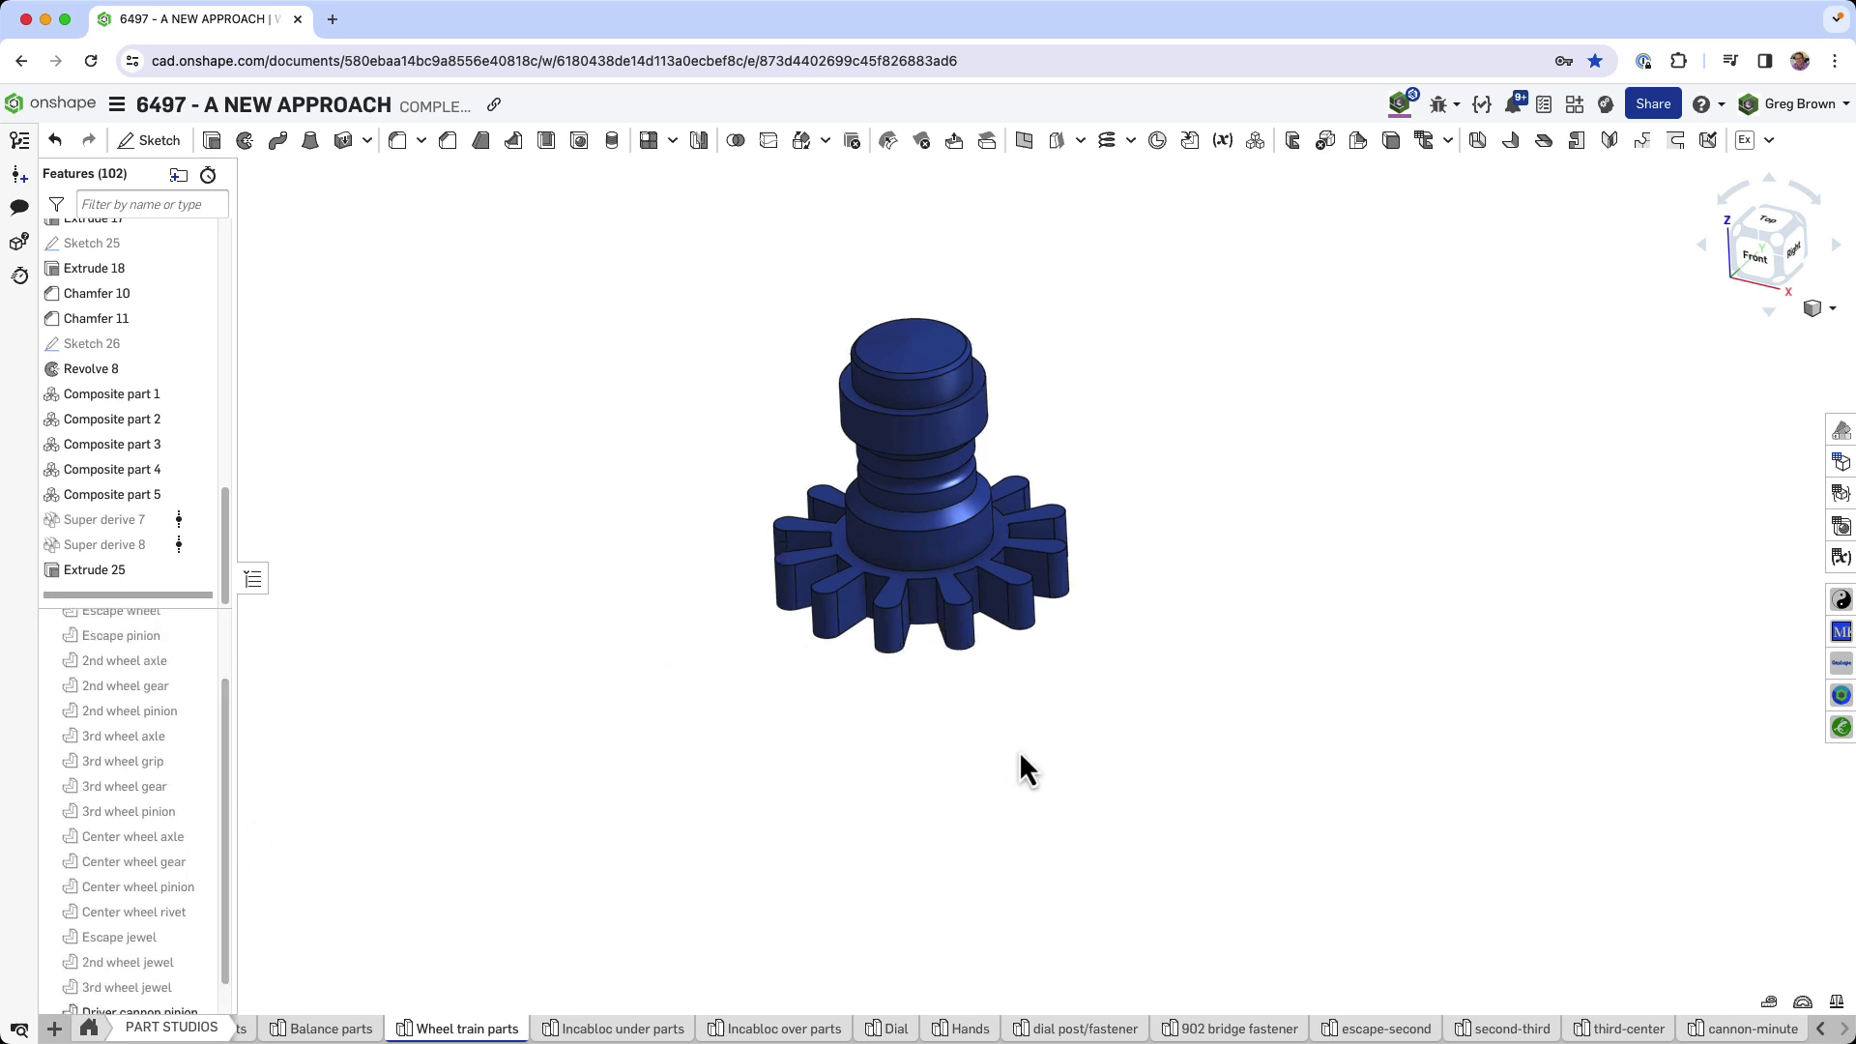
scroll(875, 459, up, 5)
right_click(727, 425)
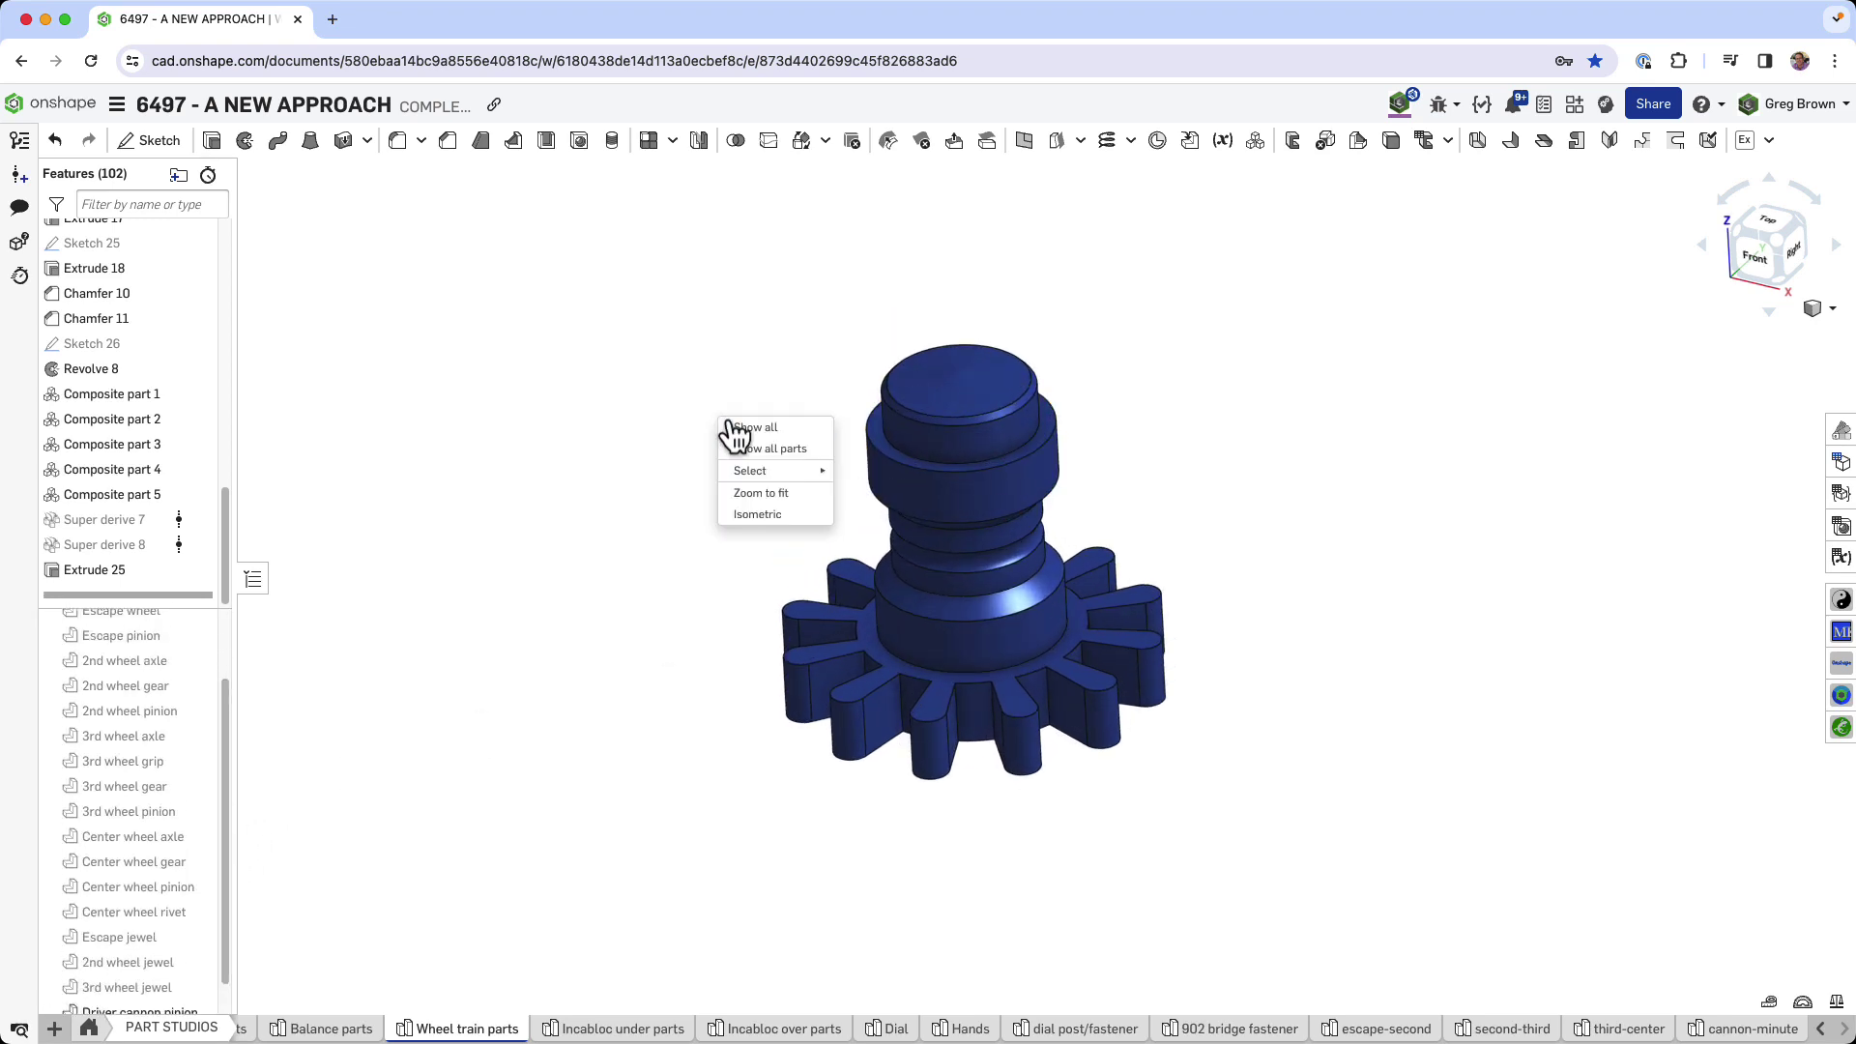
click(749, 444)
right_drag(873, 512, 739, 551)
middle_drag(738, 551, 1172, 370)
scroll(1104, 445, down, 5)
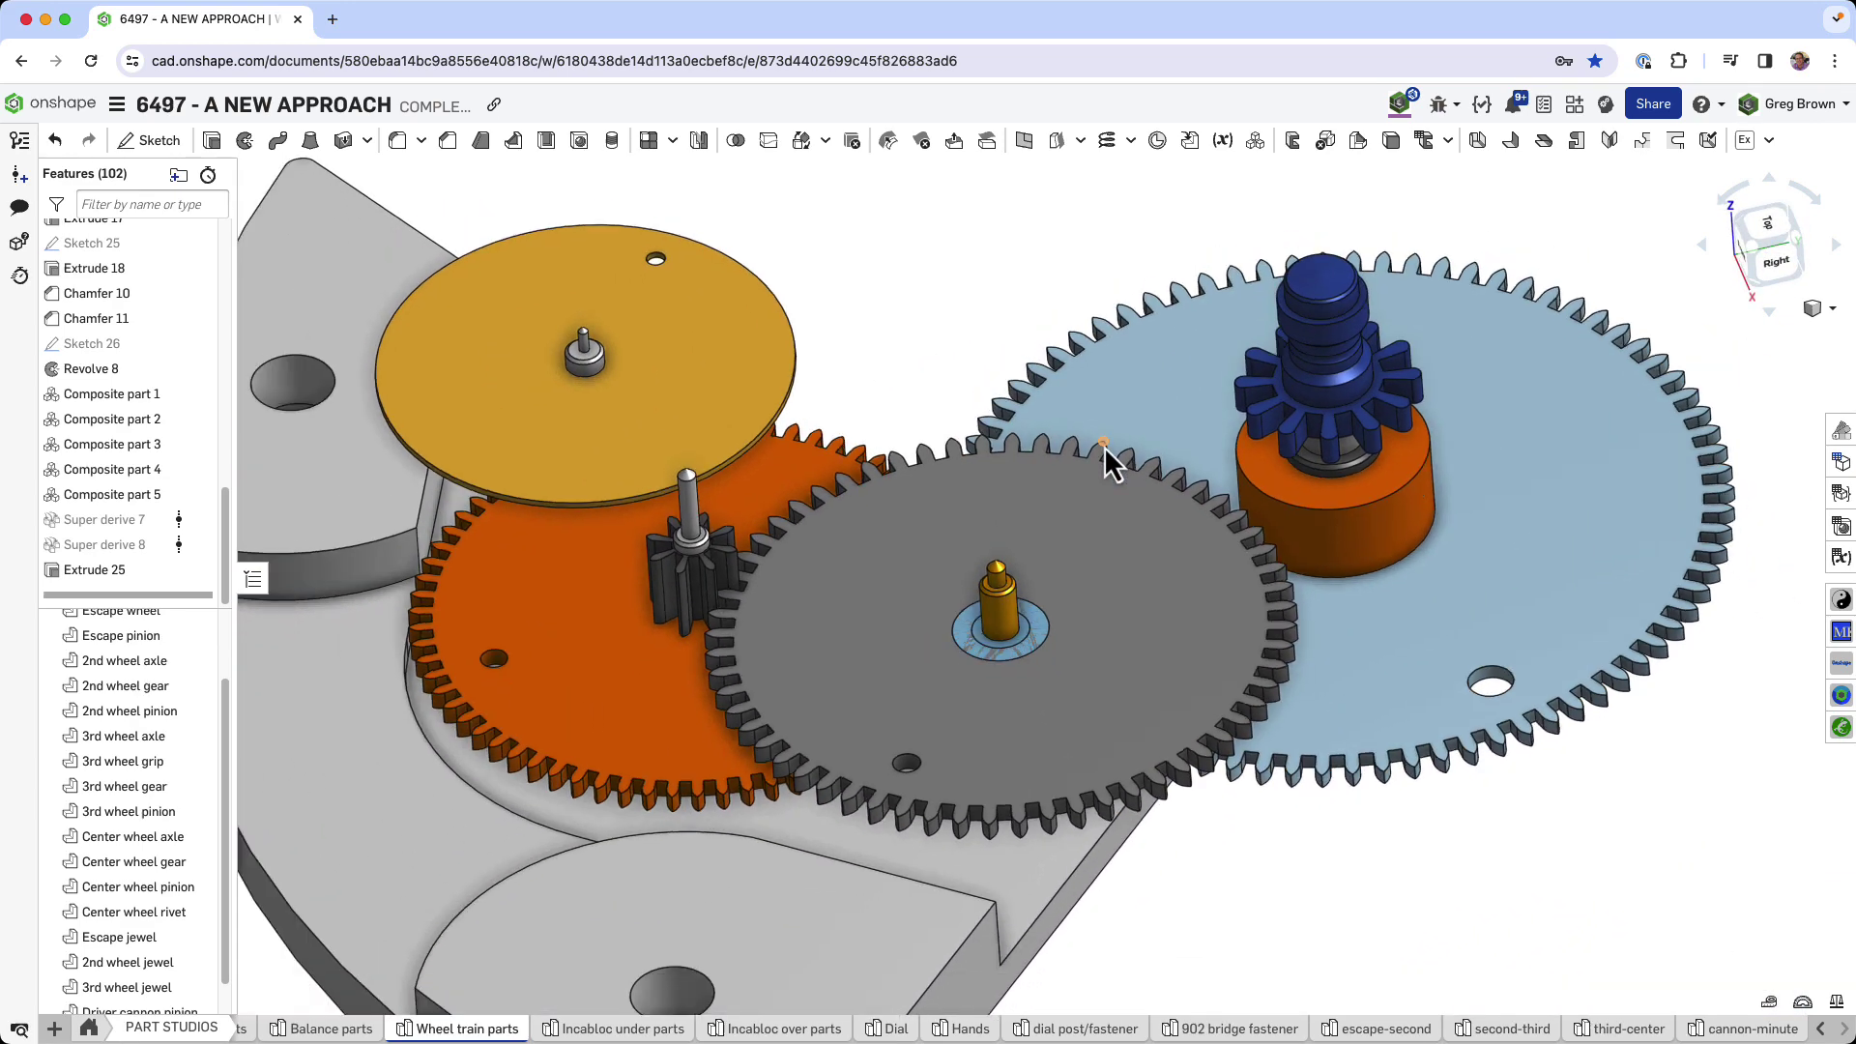